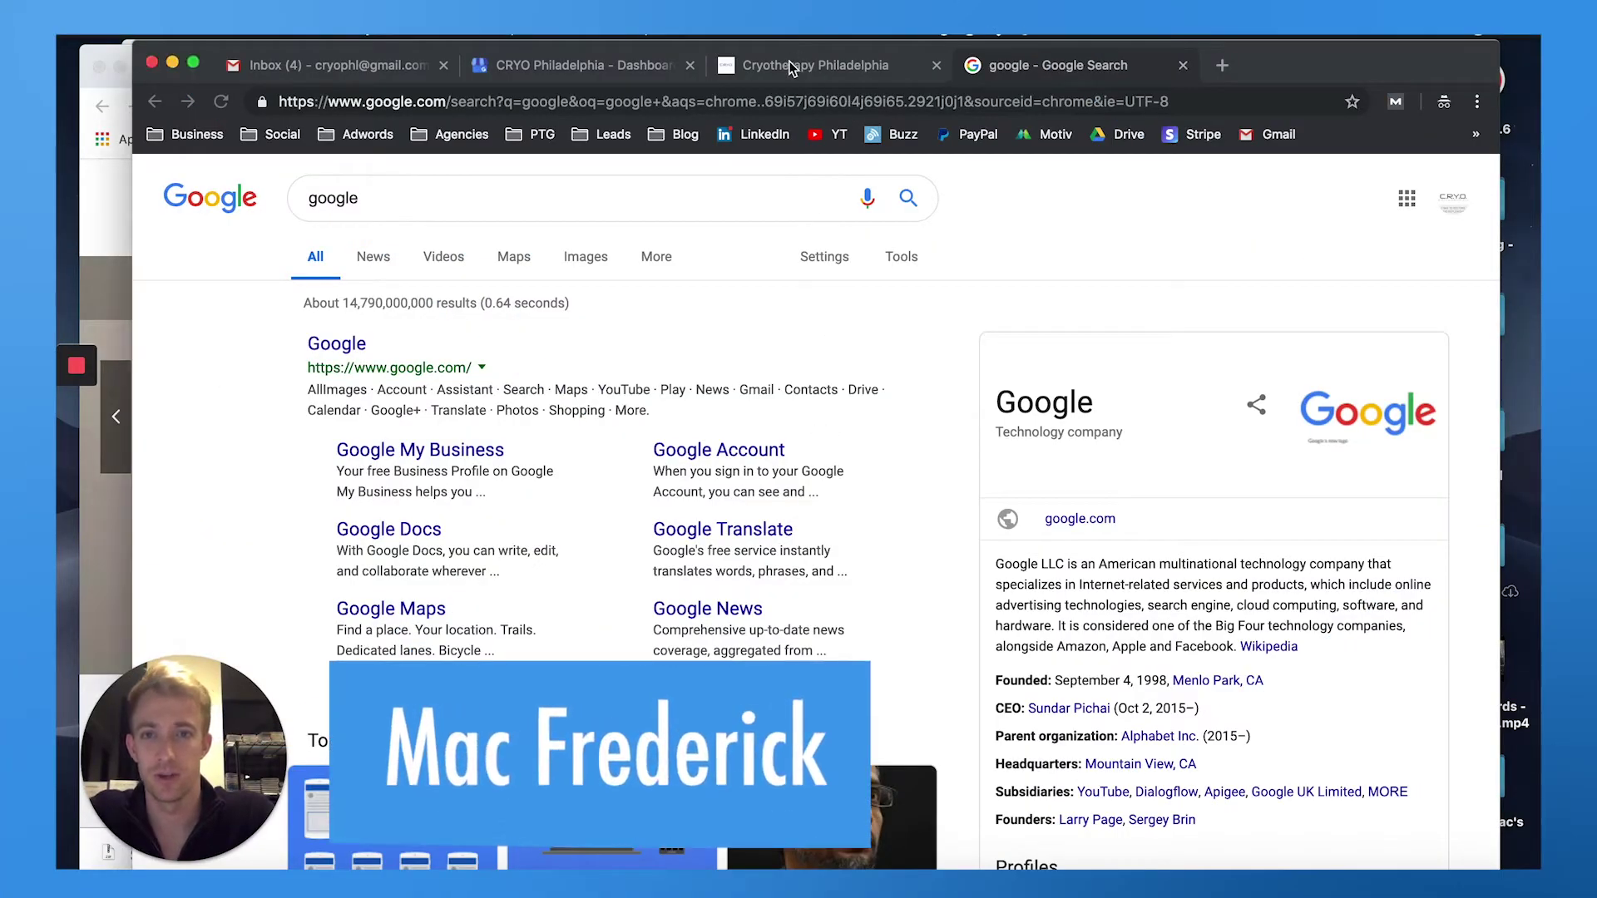
# Step: Search Google for 'cryo therapy near me' and dismiss the location popup to view the business panel
pyautogui.click(790, 69)
pyautogui.click(1003, 68)
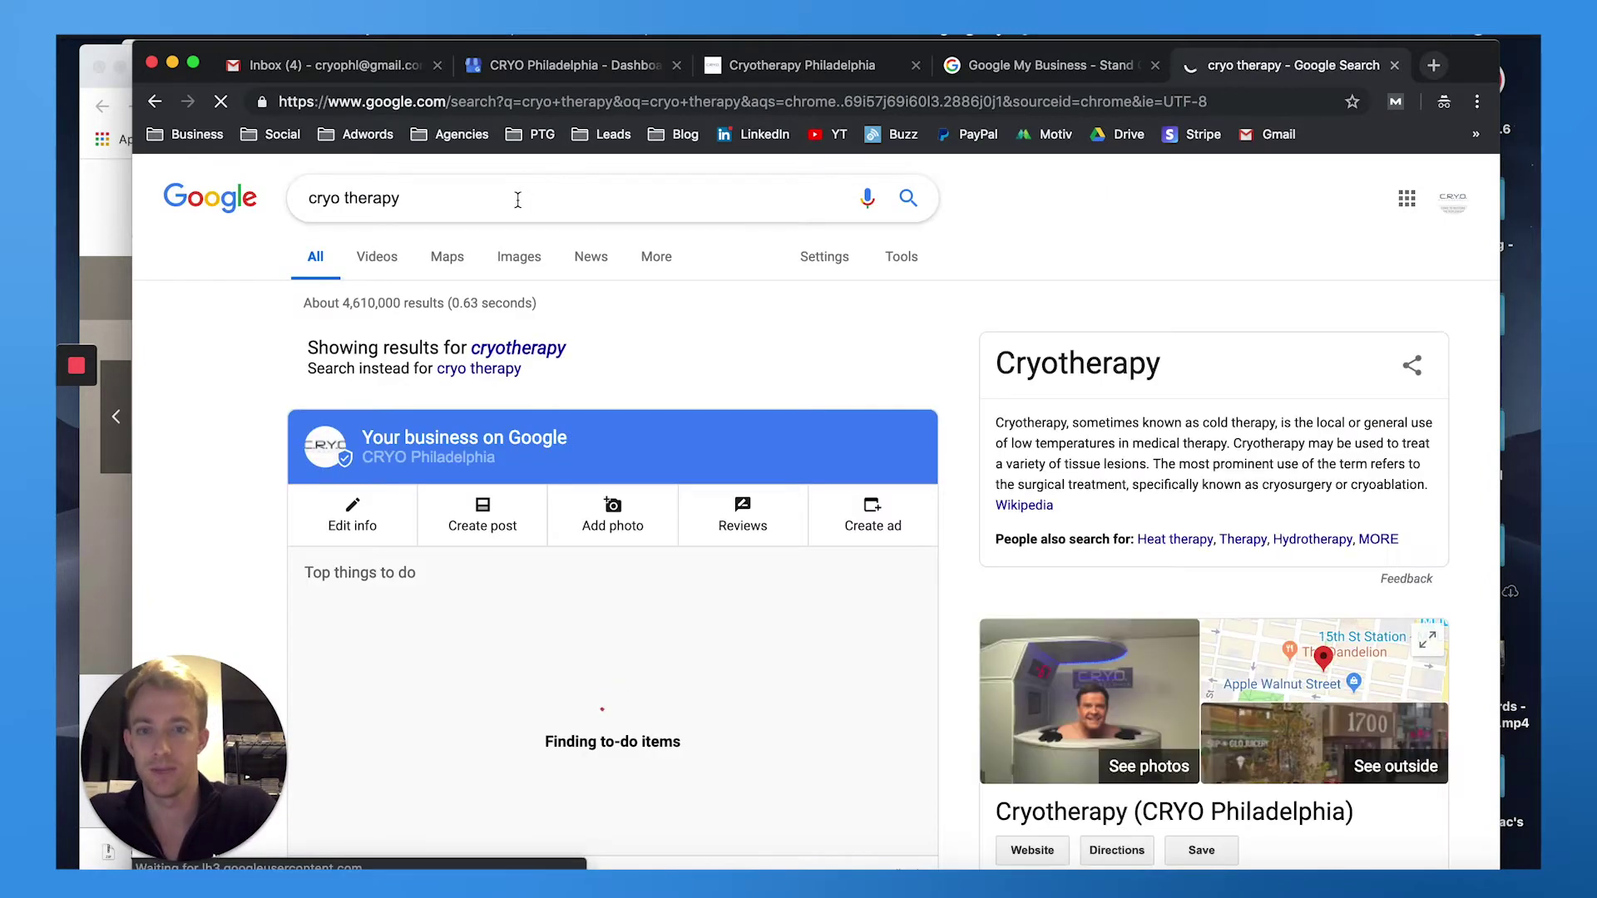
pyautogui.click(516, 200)
pyautogui.write('near me')
pyautogui.press('Return')
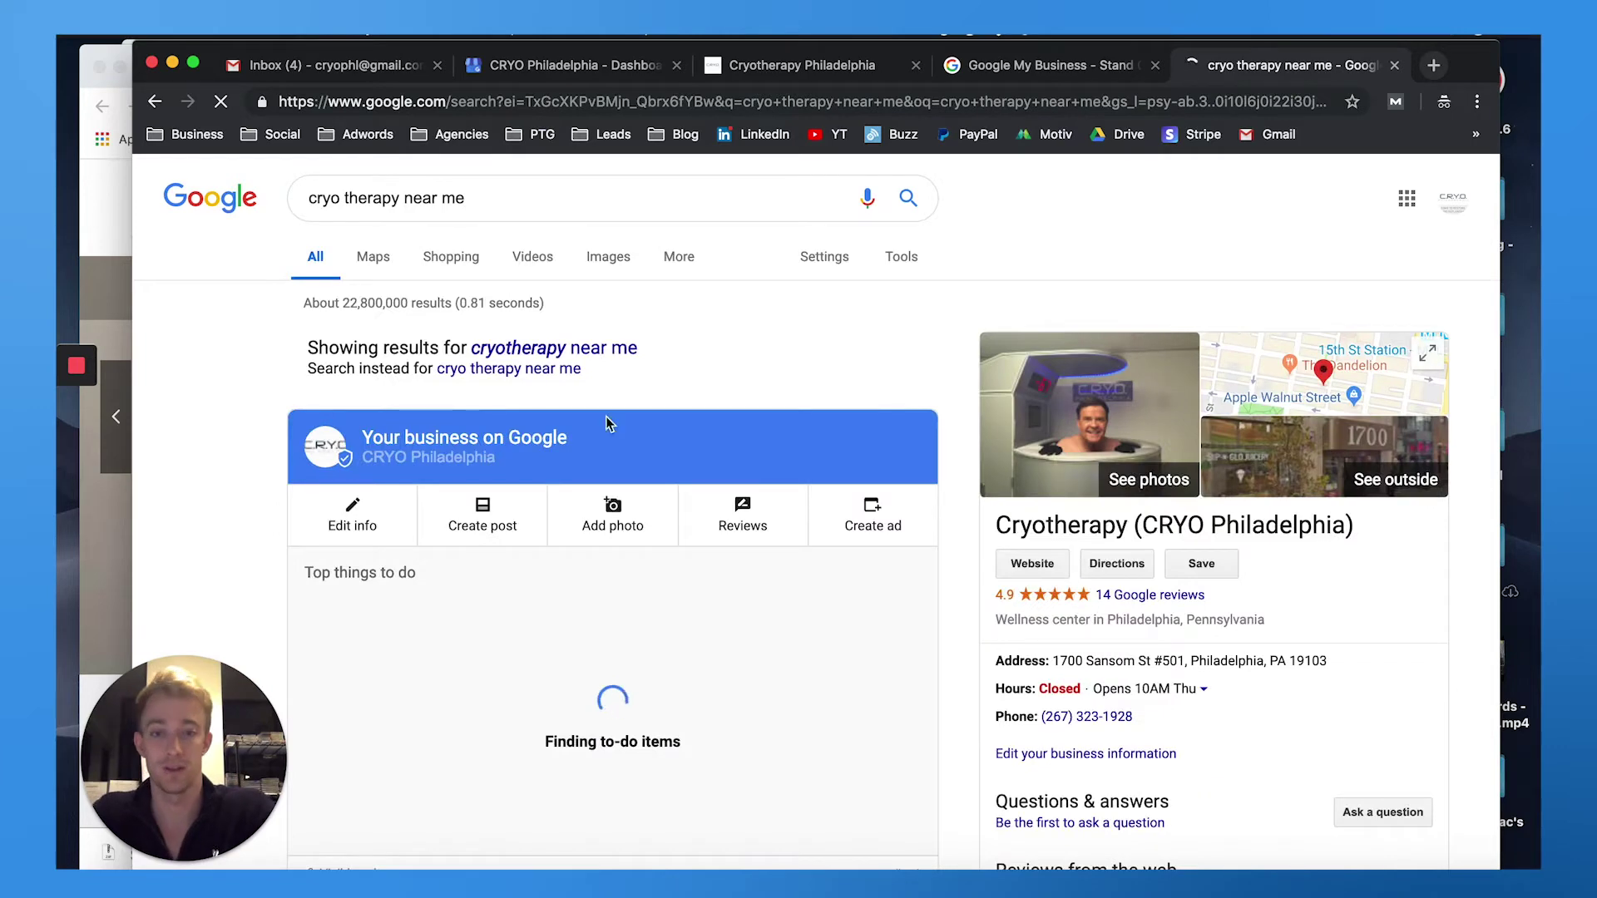
pyautogui.scroll(-1, 911, 512)
pyautogui.click(556, 133)
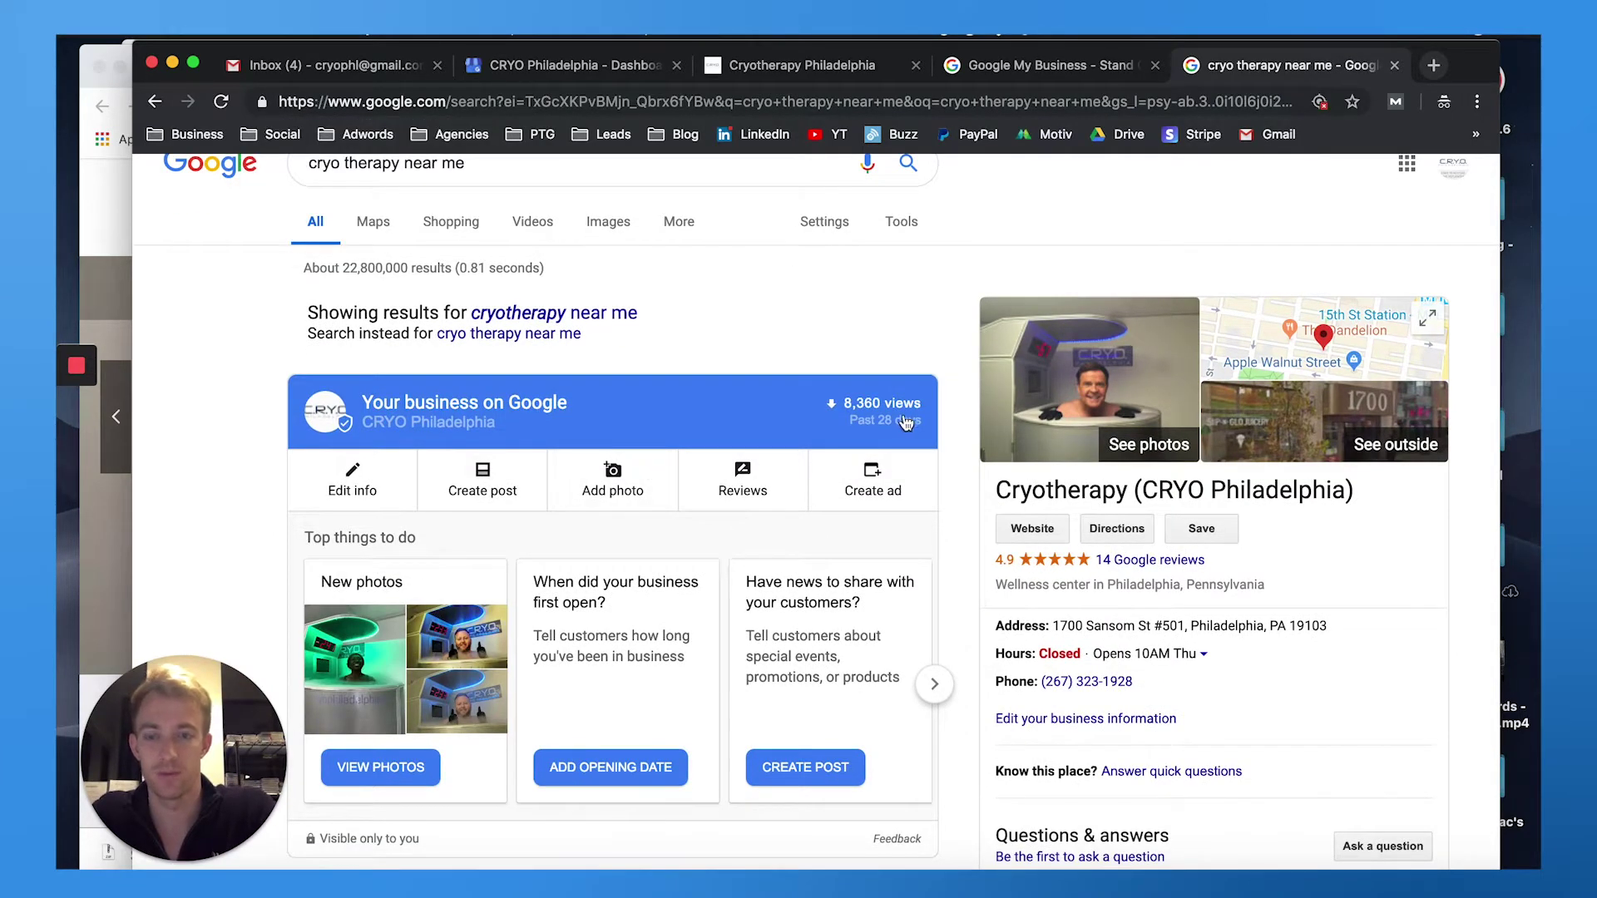
pyautogui.scroll(-1, 936, 525)
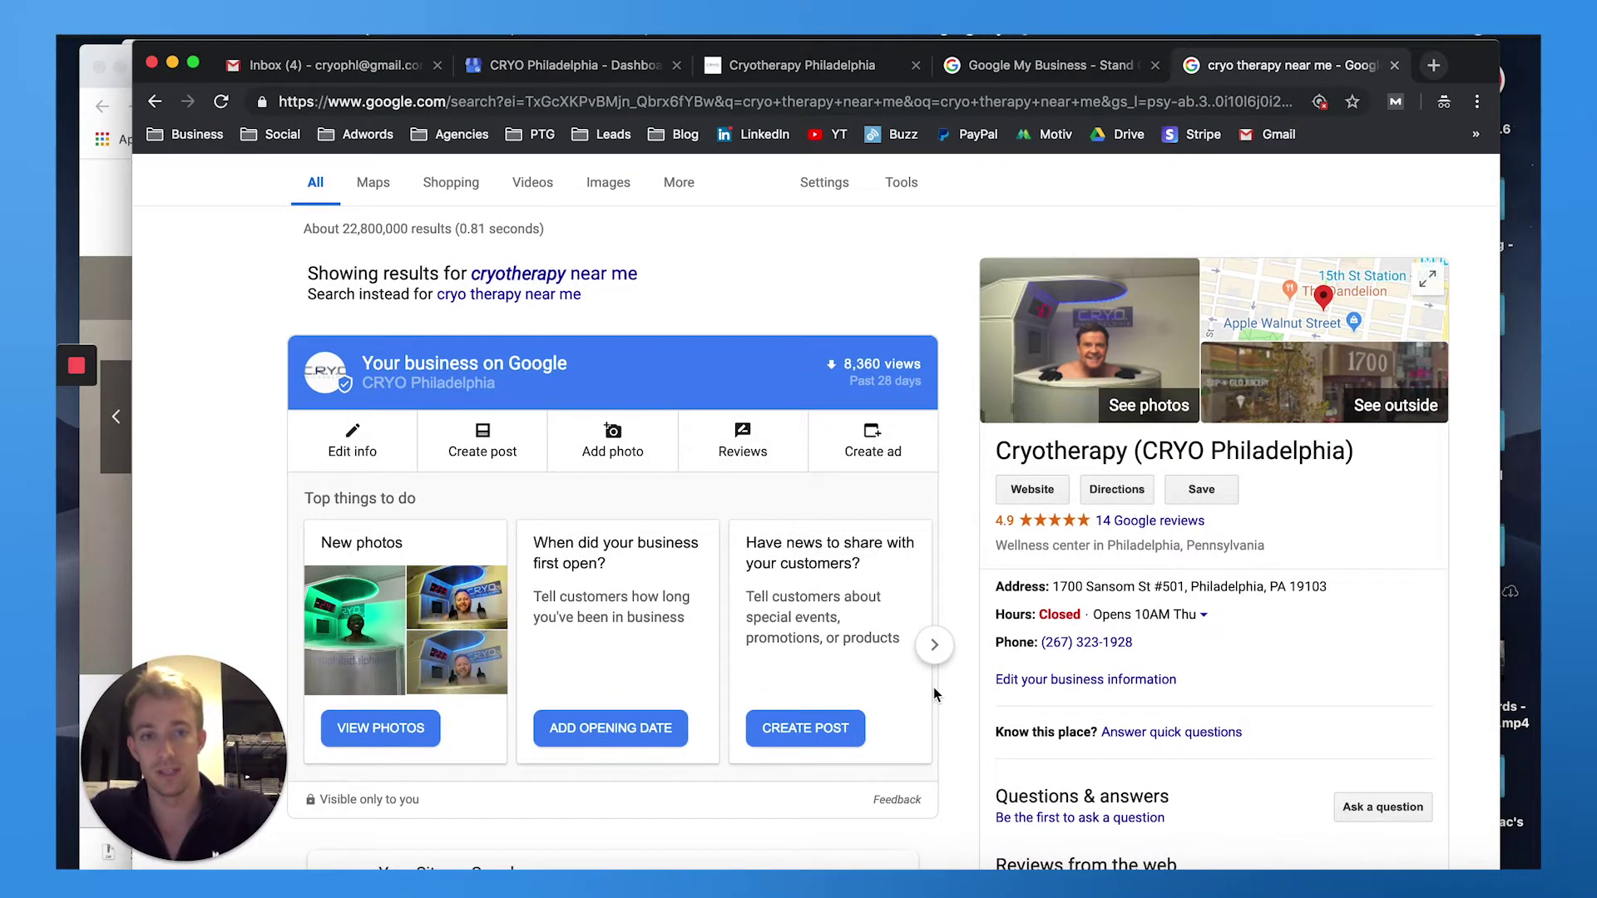
pyautogui.scroll(-2, 933, 694)
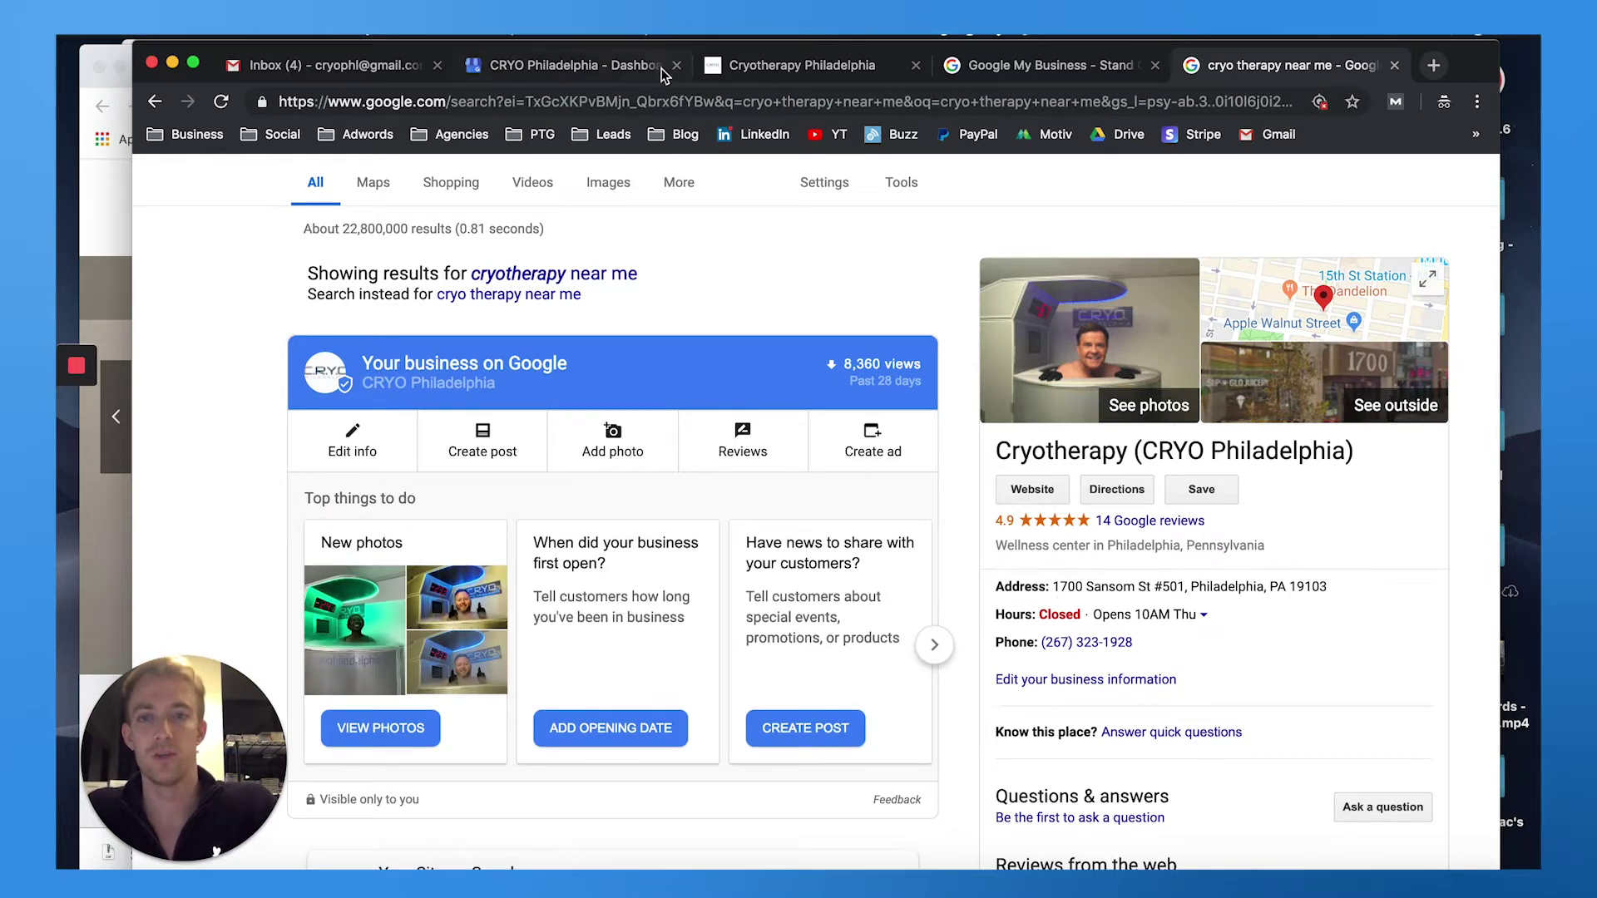
# Step: From the CRYO Philadelphia dashboard, open the listing's View on Maps and View on Search in new tabs
pyautogui.click(545, 73)
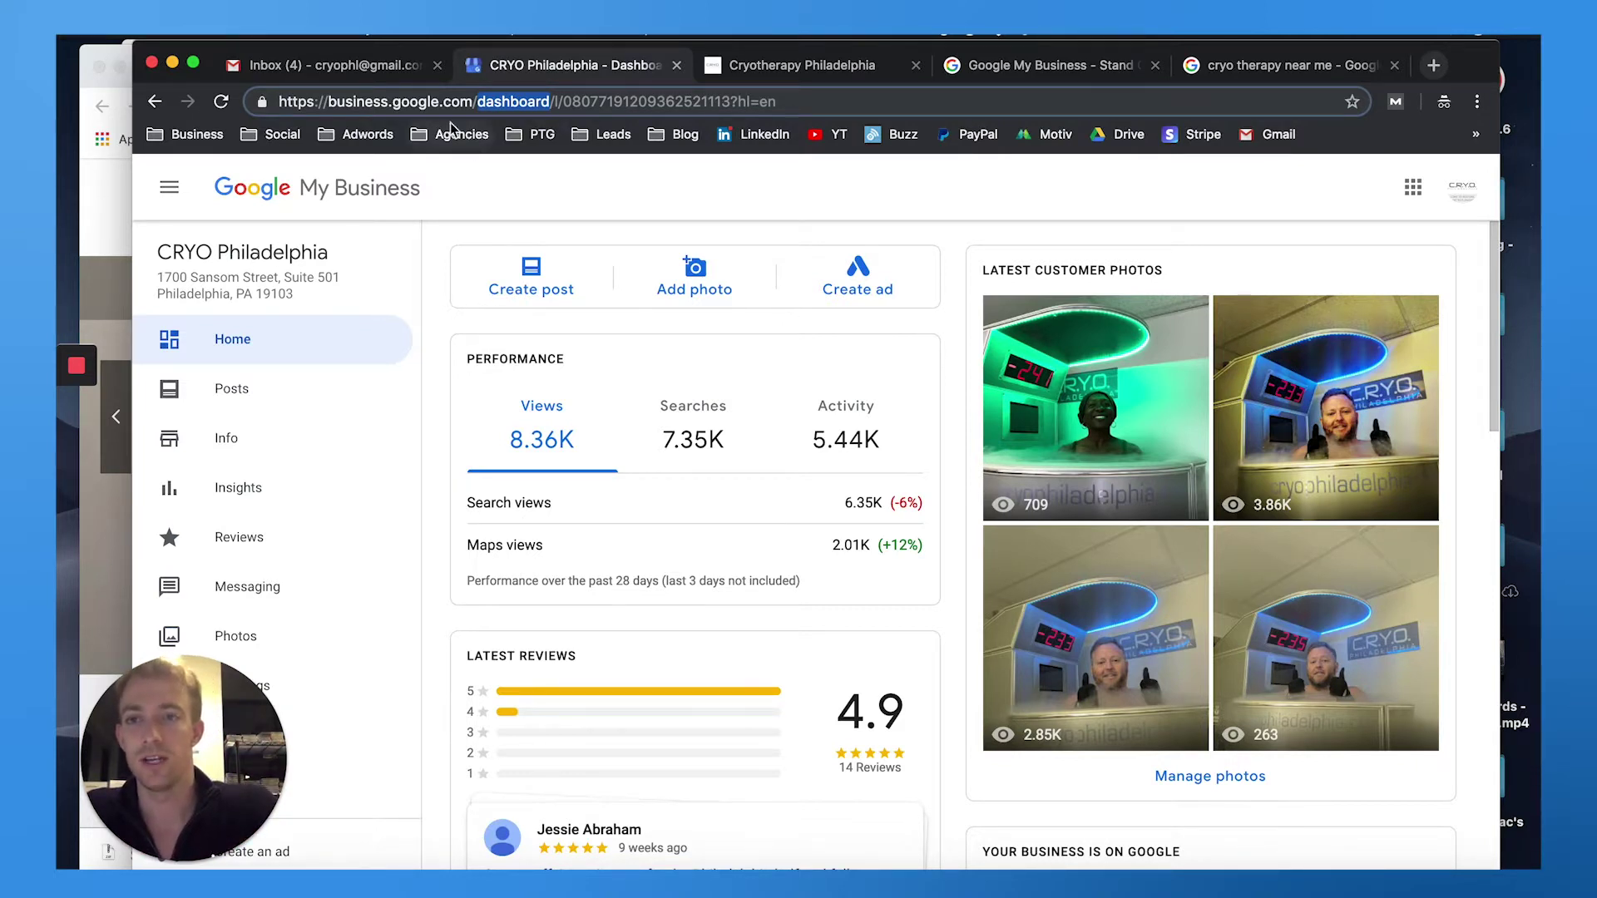
pyautogui.click(426, 104)
pyautogui.moveTo(474, 108); pyautogui.dragTo(845, 113)
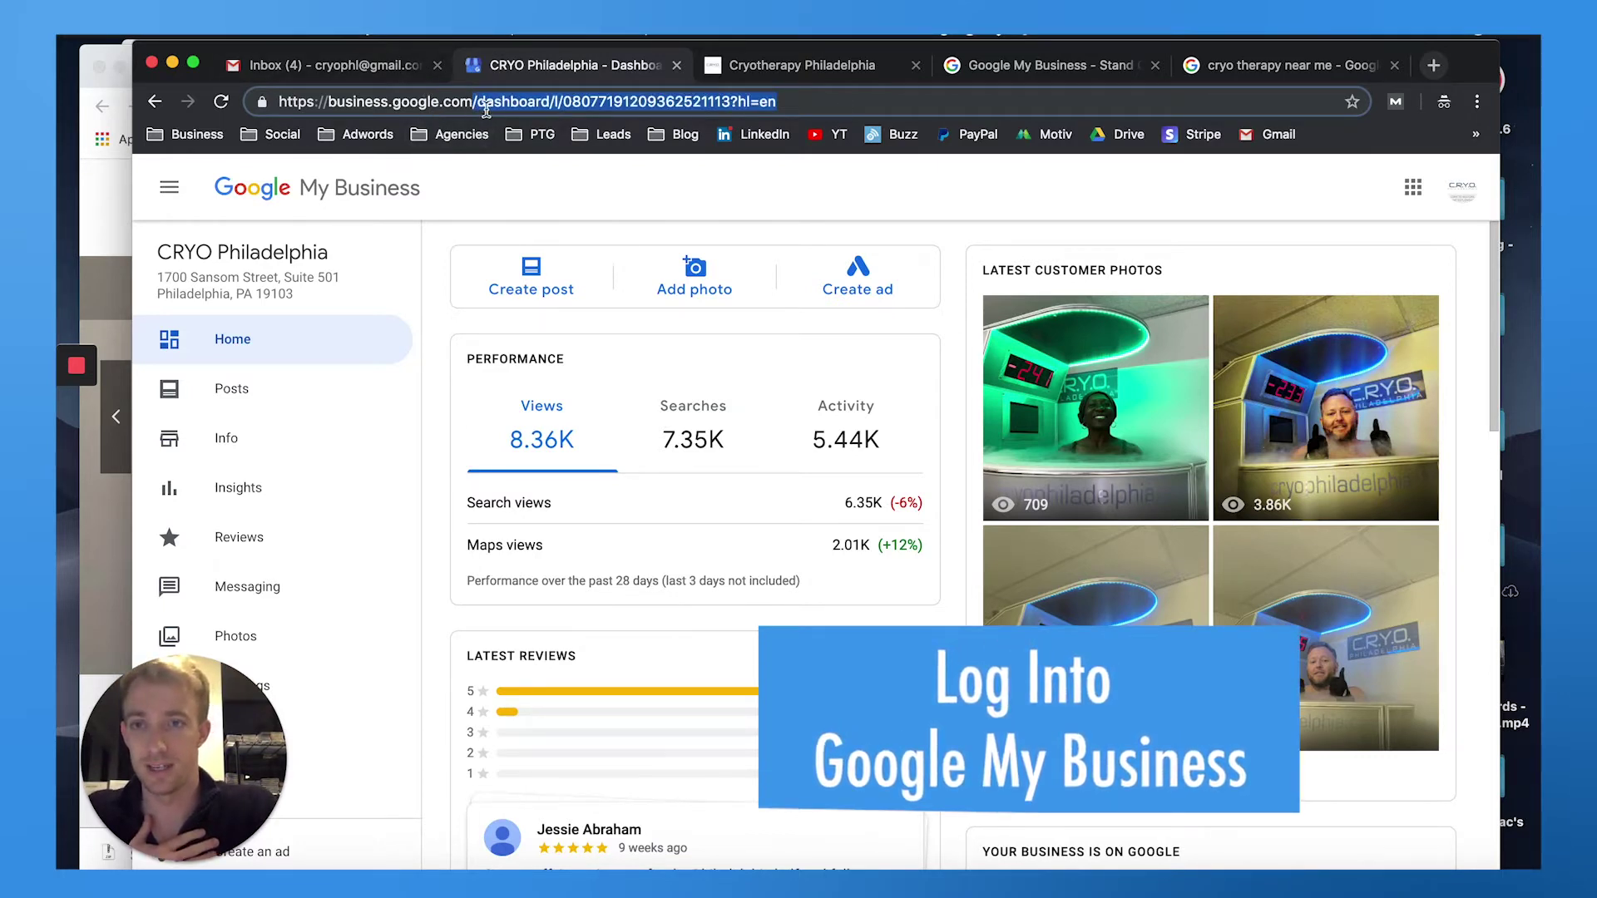
pyautogui.scroll(-2, 676, 443)
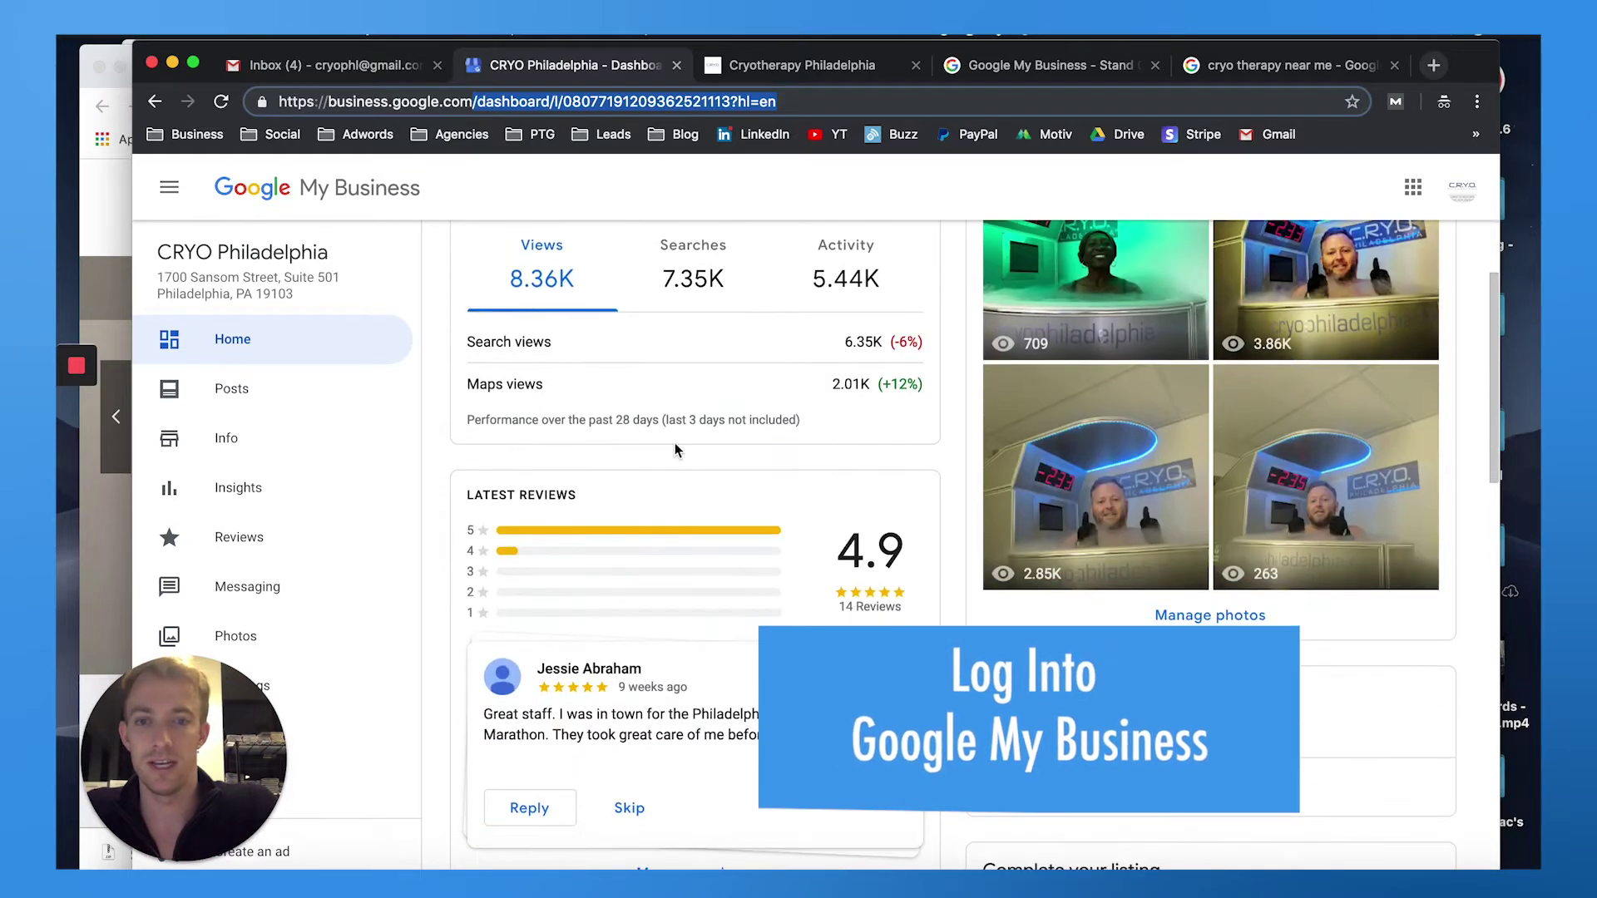
pyautogui.scroll(-2, 675, 443)
pyautogui.scroll(4, 674, 443)
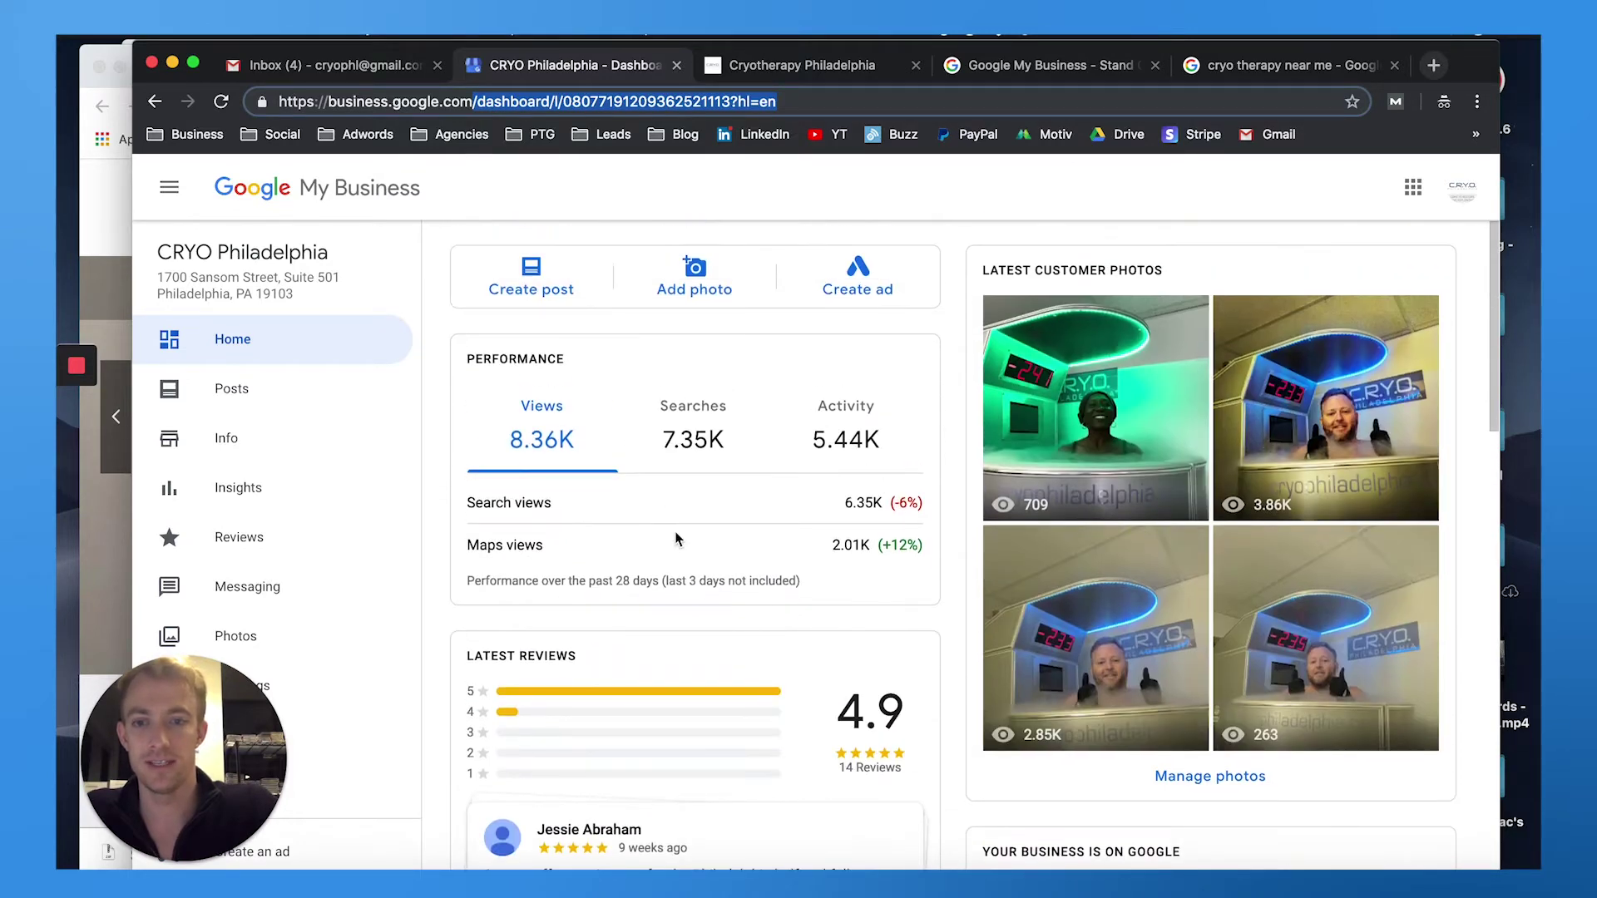
pyautogui.scroll(-2, 675, 537)
pyautogui.scroll(-2, 618, 612)
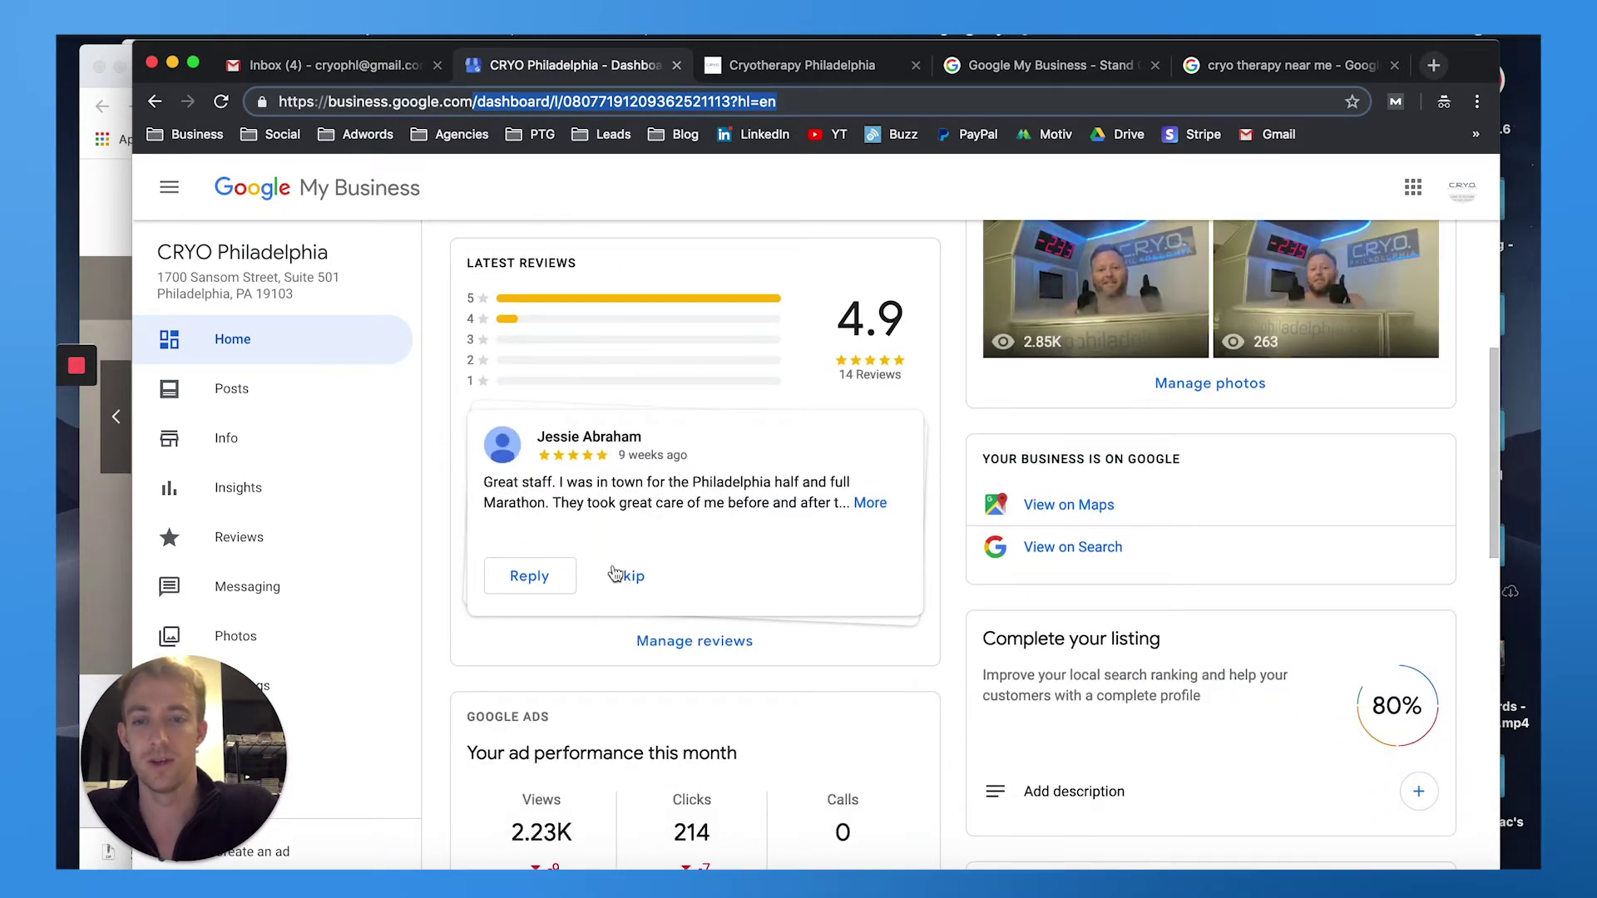
pyautogui.scroll(-2, 673, 575)
pyautogui.scroll(-1, 681, 571)
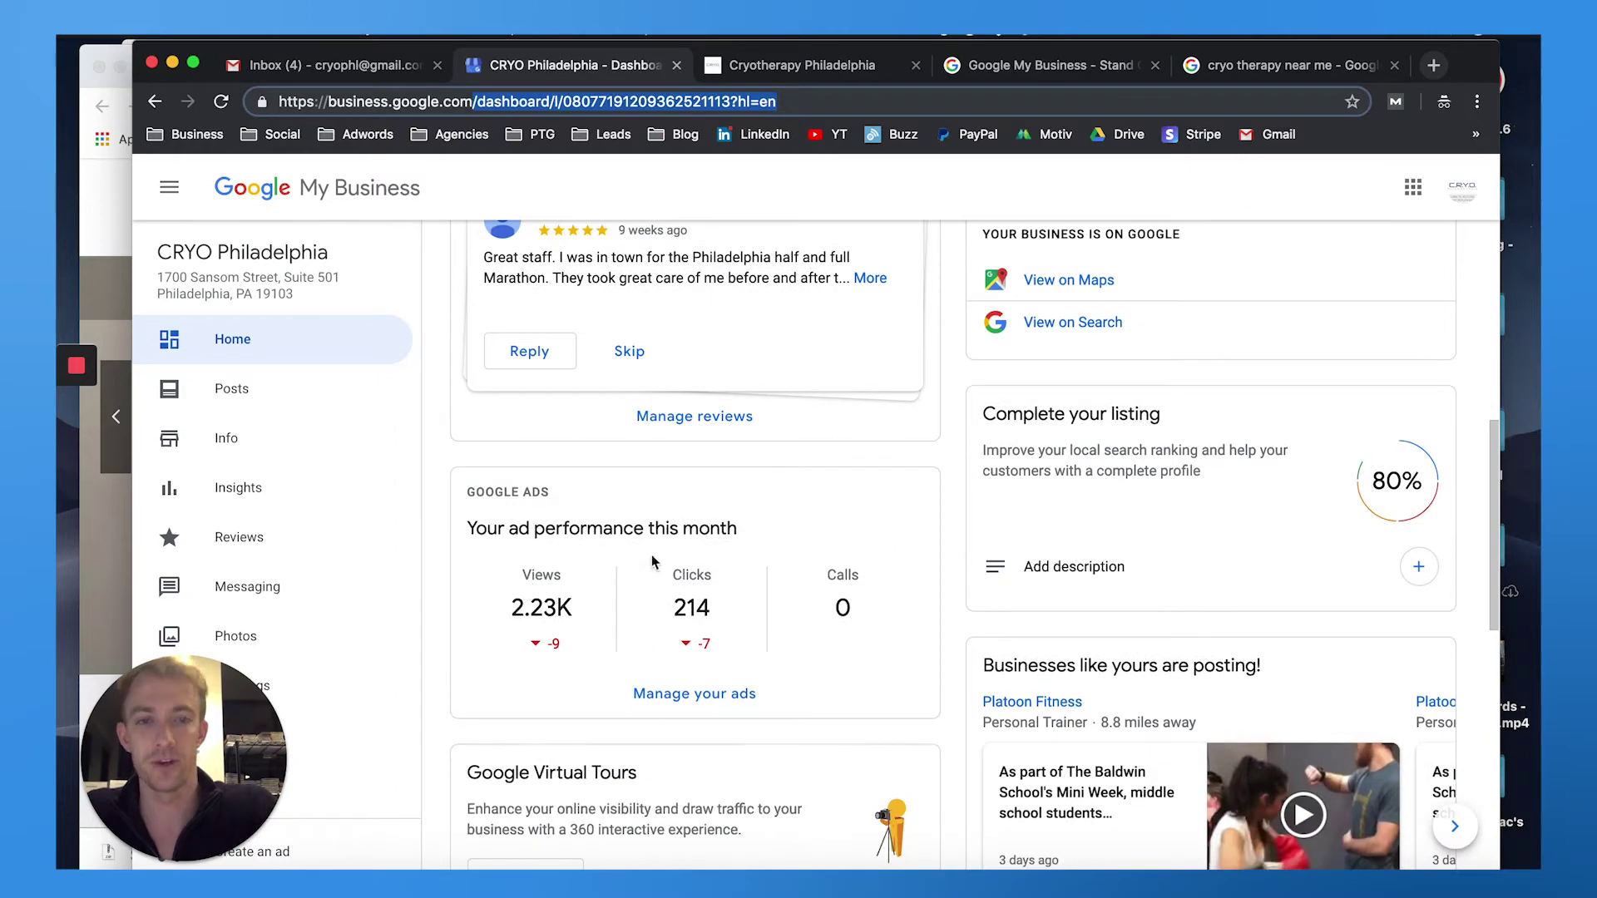
pyautogui.scroll(2, 1125, 413)
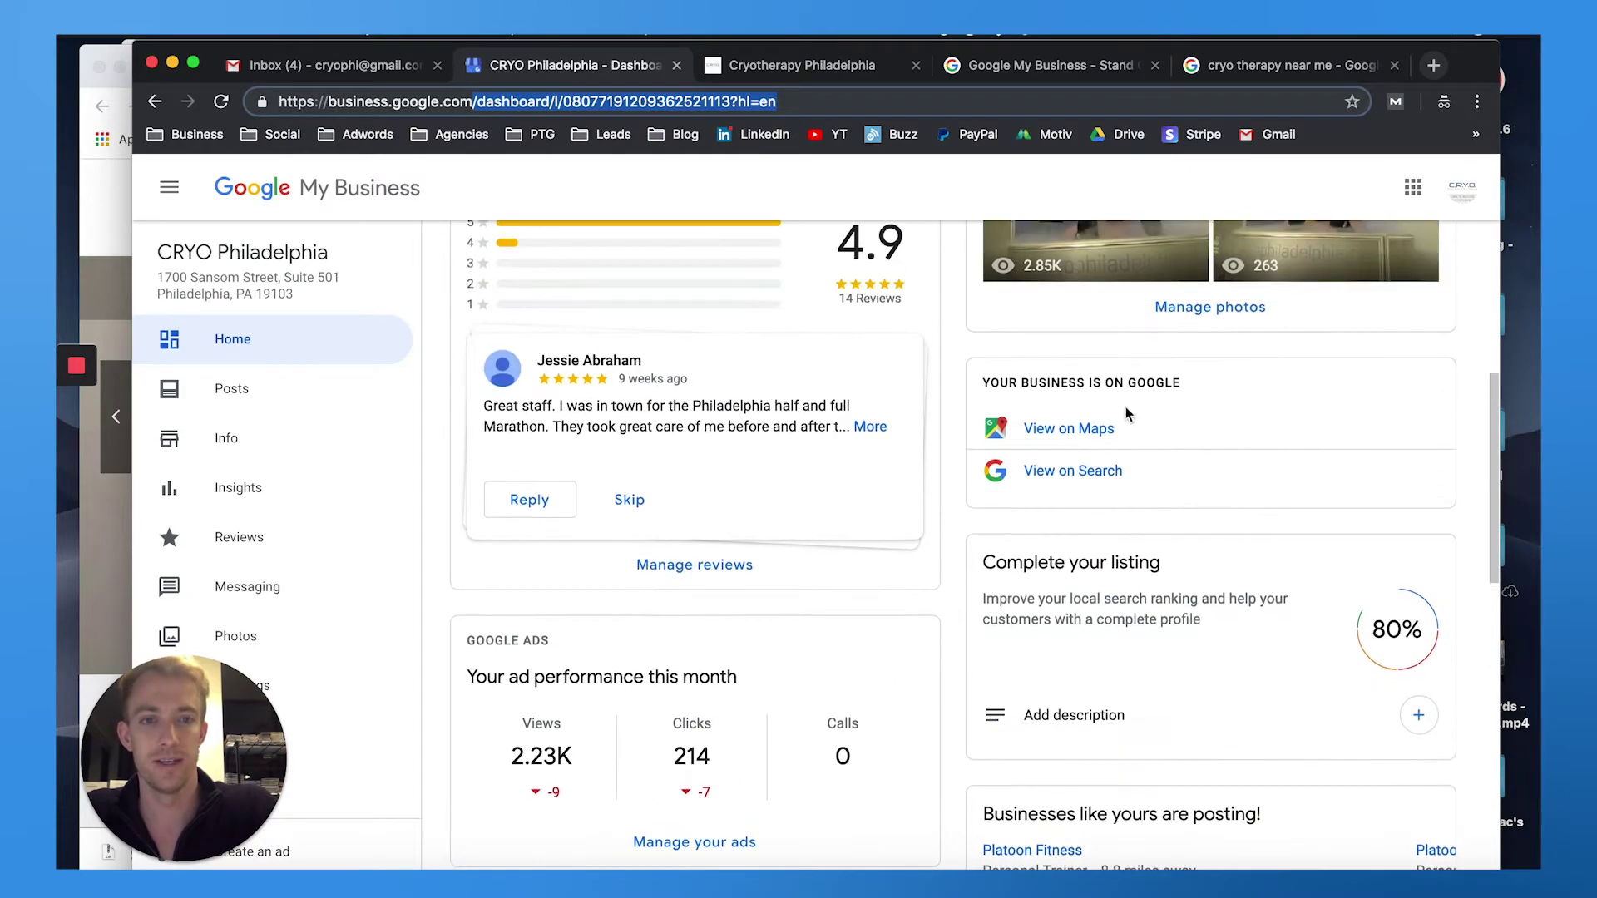
pyautogui.rightClick(1073, 432)
pyautogui.press('Escape')
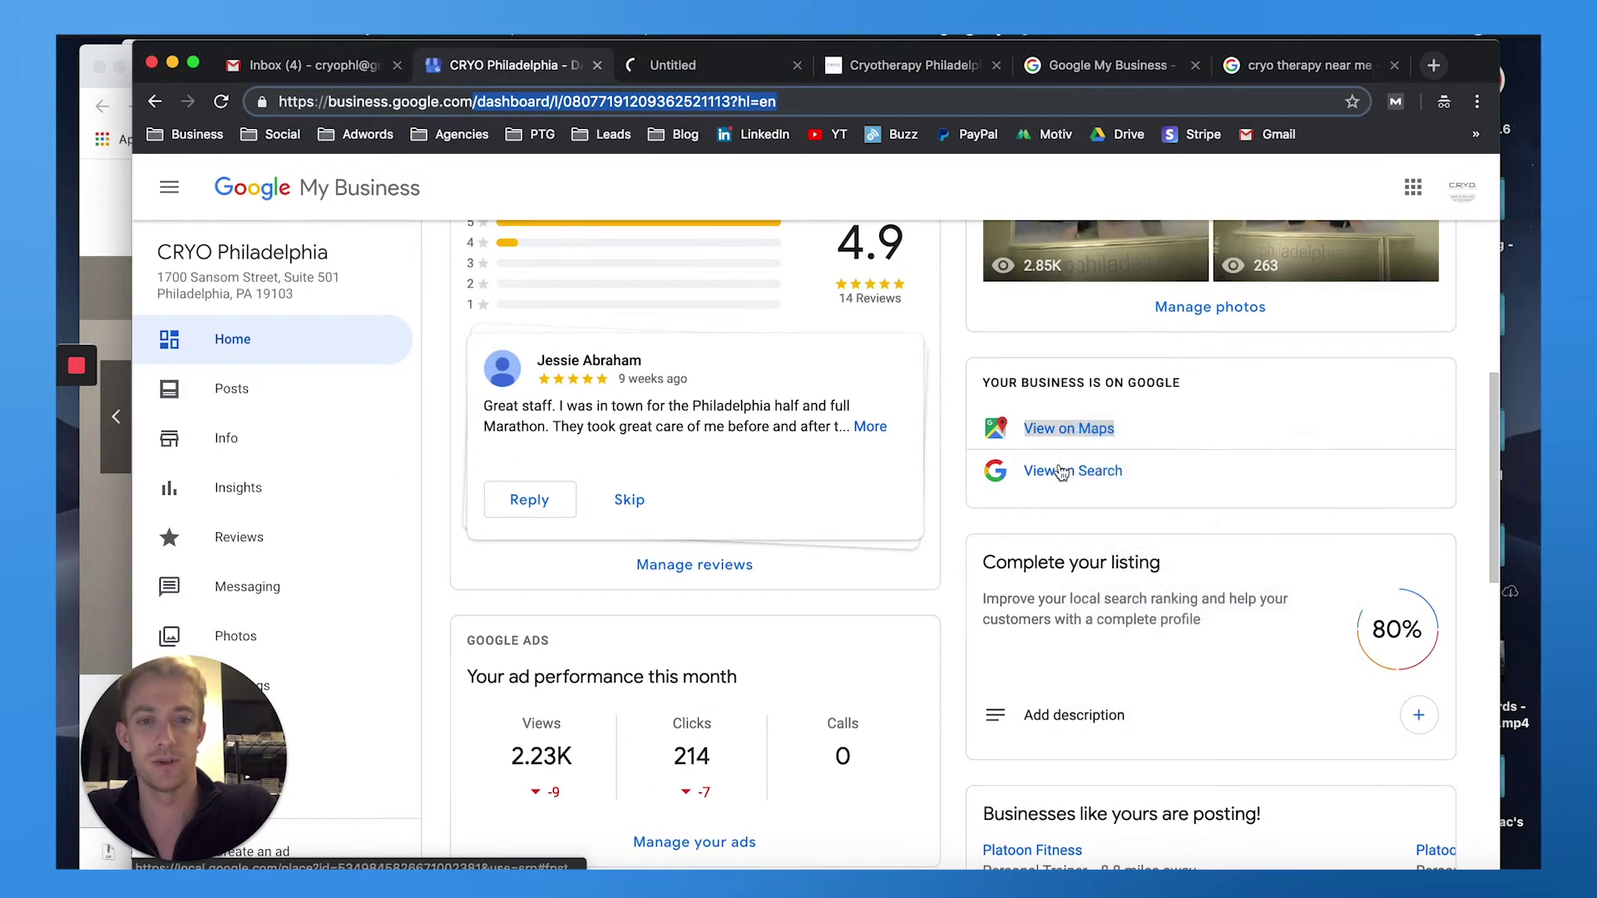
pyautogui.rightClick(1076, 467)
pyautogui.click(1103, 474)
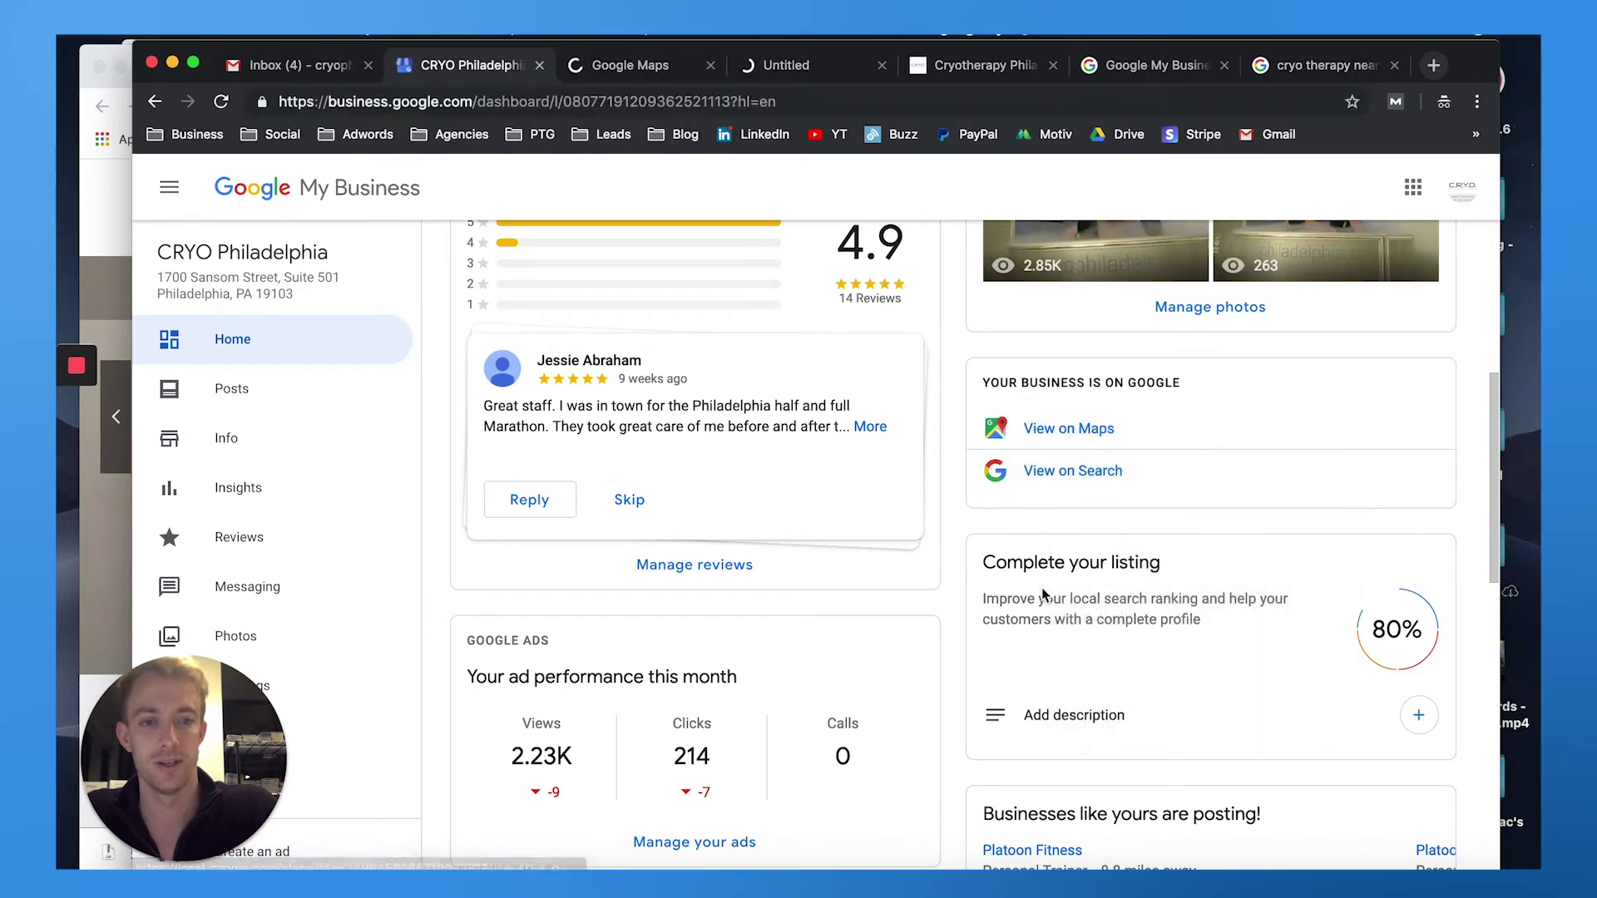
pyautogui.scroll(-3, 1073, 561)
pyautogui.scroll(-3, 1114, 670)
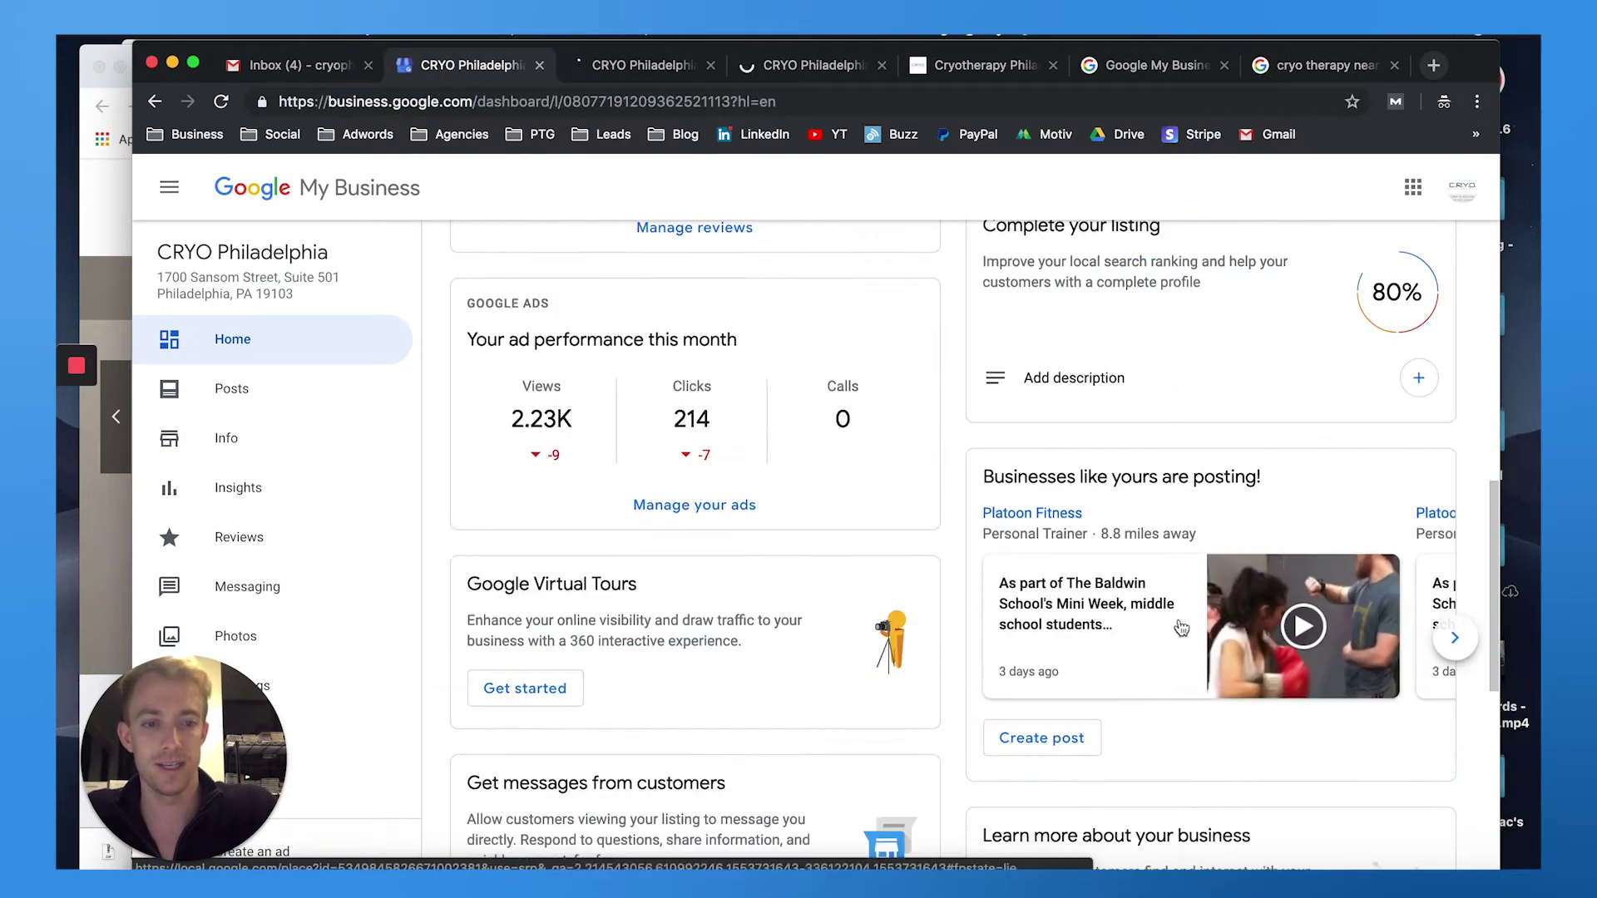
pyautogui.scroll(-2, 1160, 587)
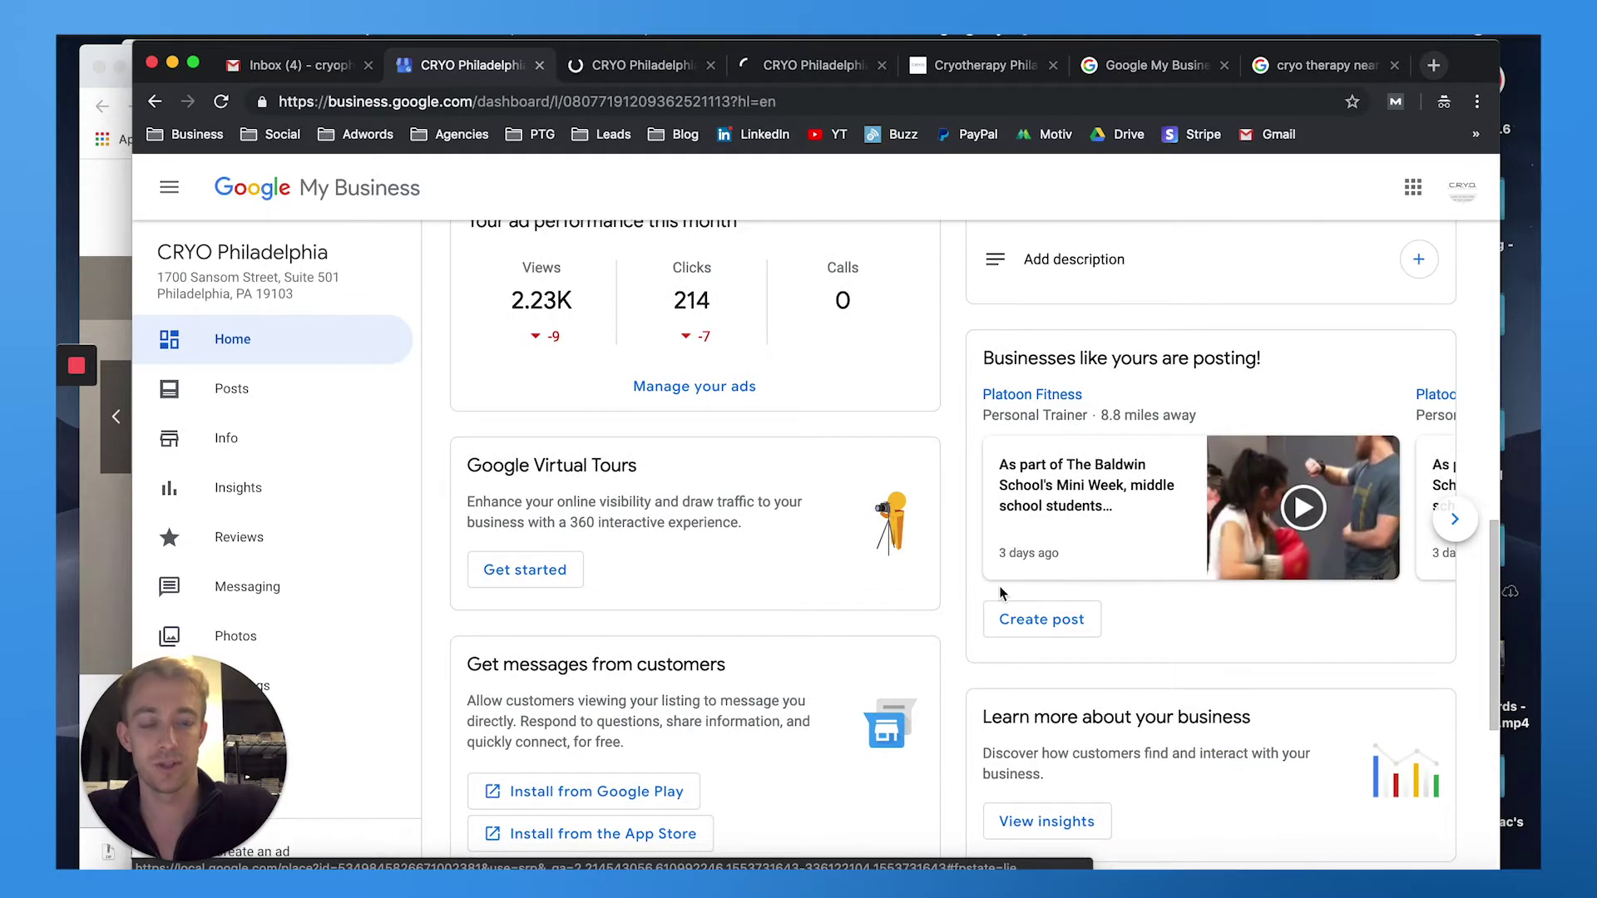
pyautogui.scroll(-2, 999, 589)
pyautogui.scroll(-1, 1000, 587)
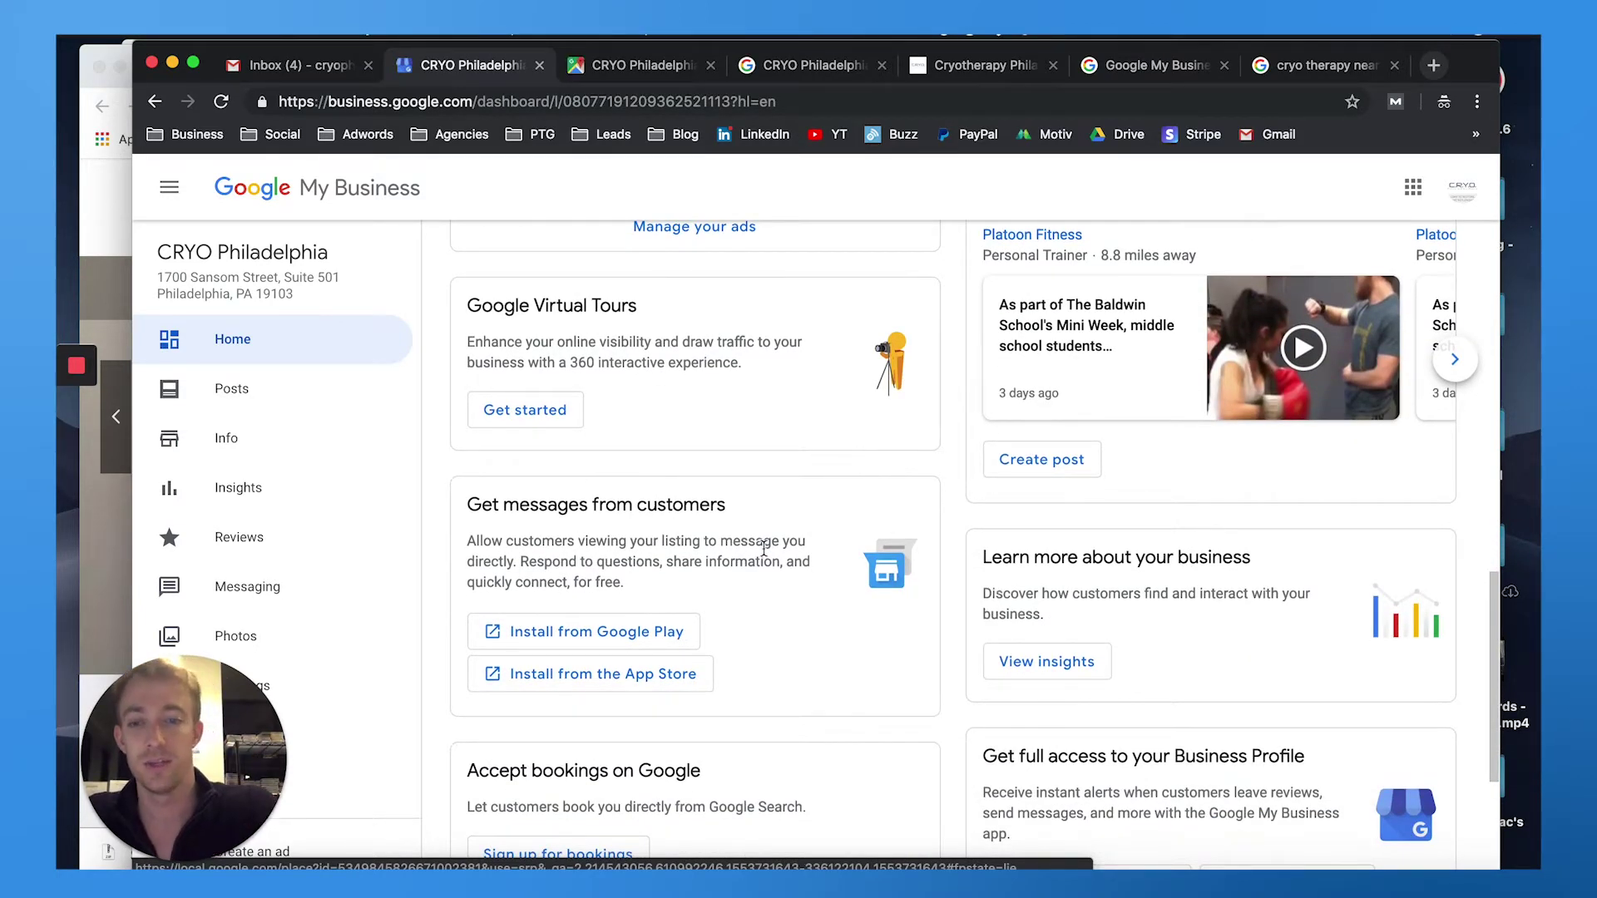
pyautogui.scroll(-1, 764, 548)
pyautogui.scroll(-1, 764, 548)
# Step: Review the customer messaging and business profile app feature cards on the dashboard
pyautogui.tripleClick(556, 464)
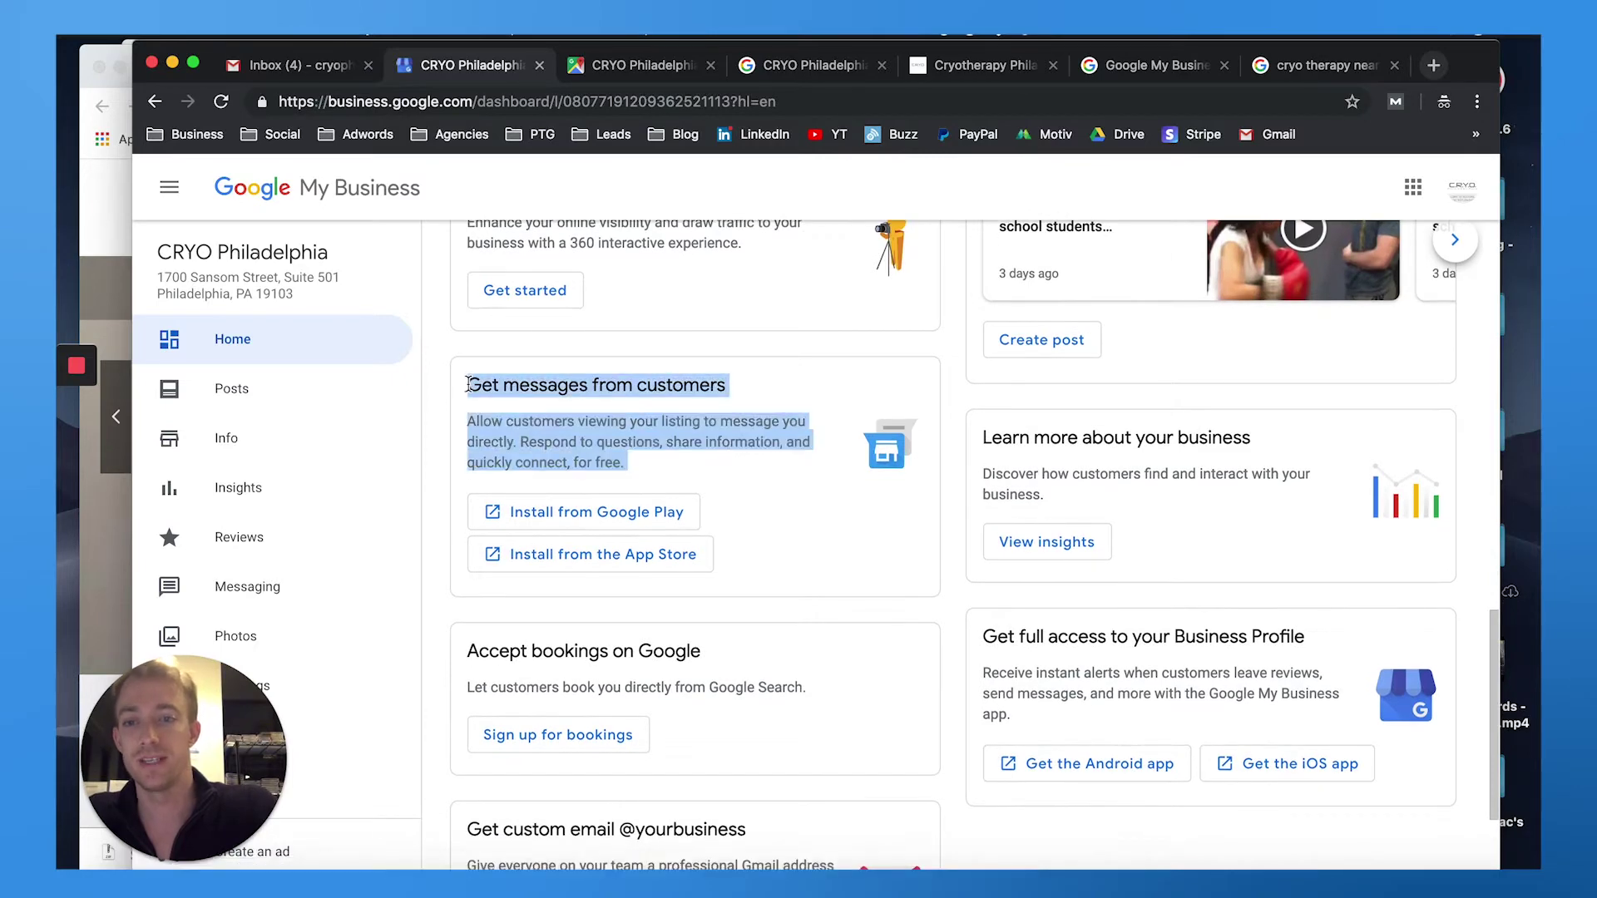
pyautogui.click(552, 417)
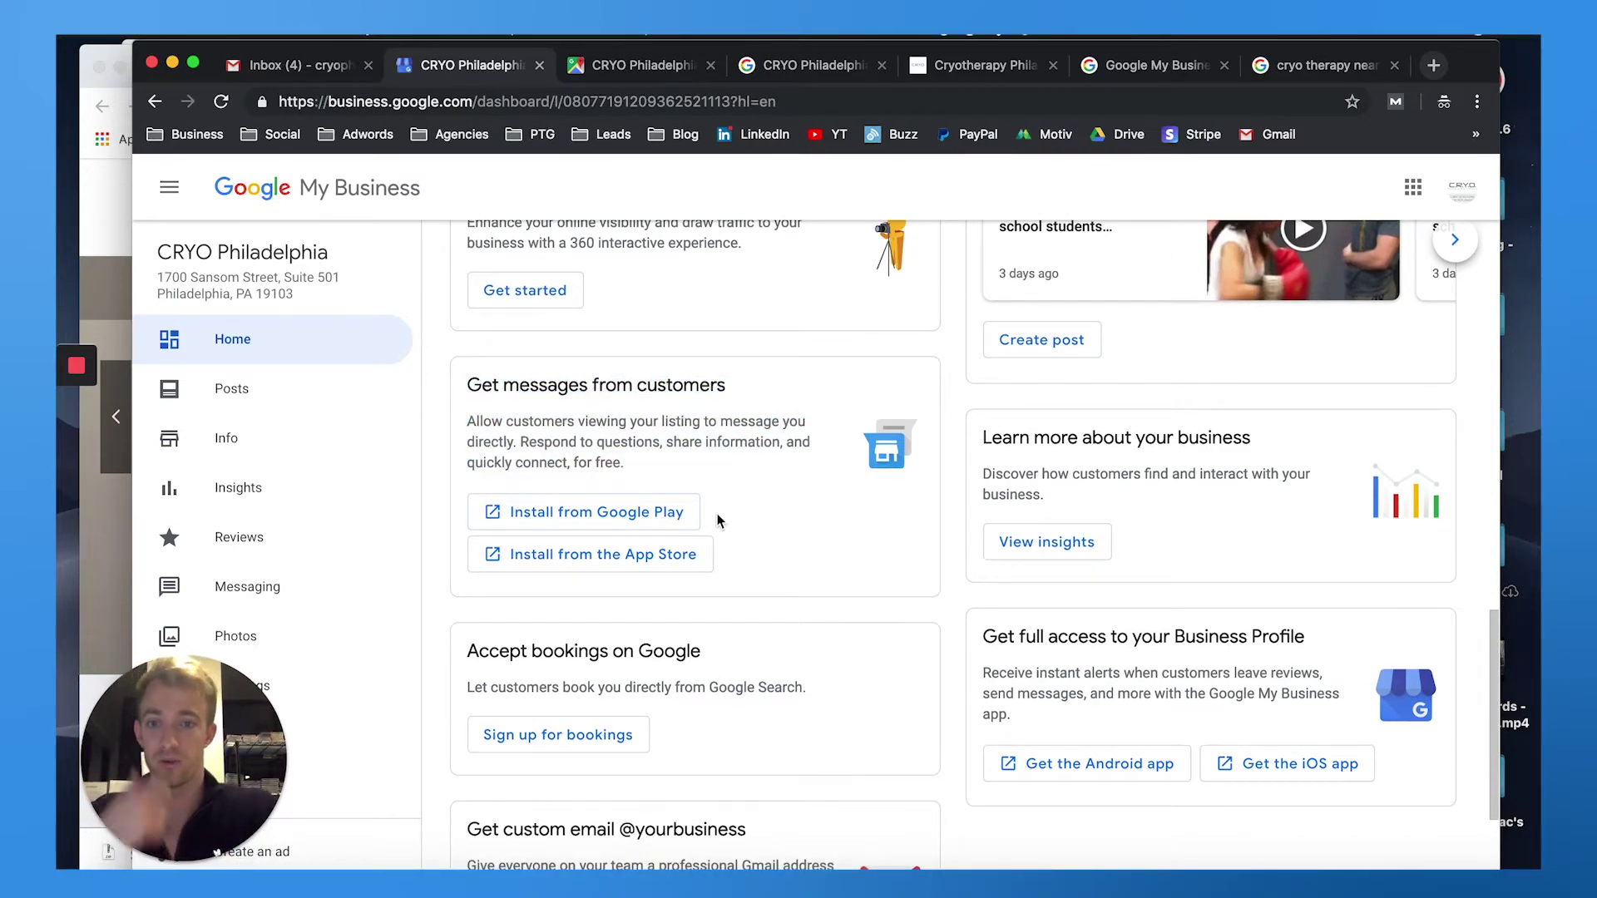
pyautogui.scroll(-1, 718, 521)
pyautogui.scroll(-1, 718, 520)
pyautogui.scroll(-1, 717, 520)
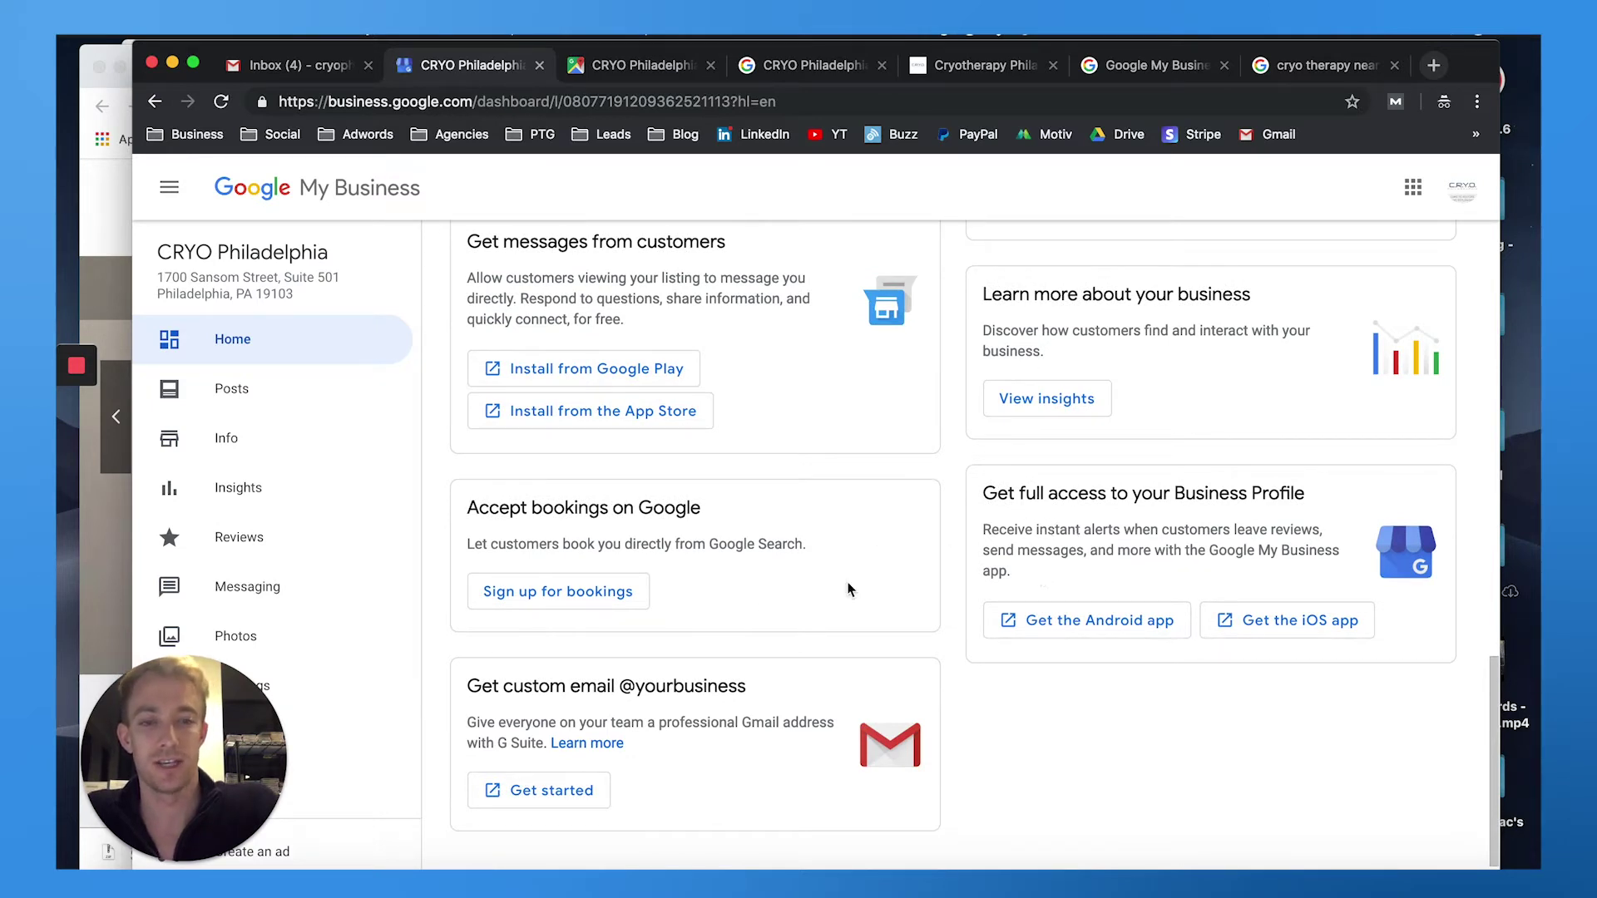
pyautogui.scroll(-1, 848, 588)
pyautogui.moveTo(1034, 548); pyautogui.dragTo(981, 491)
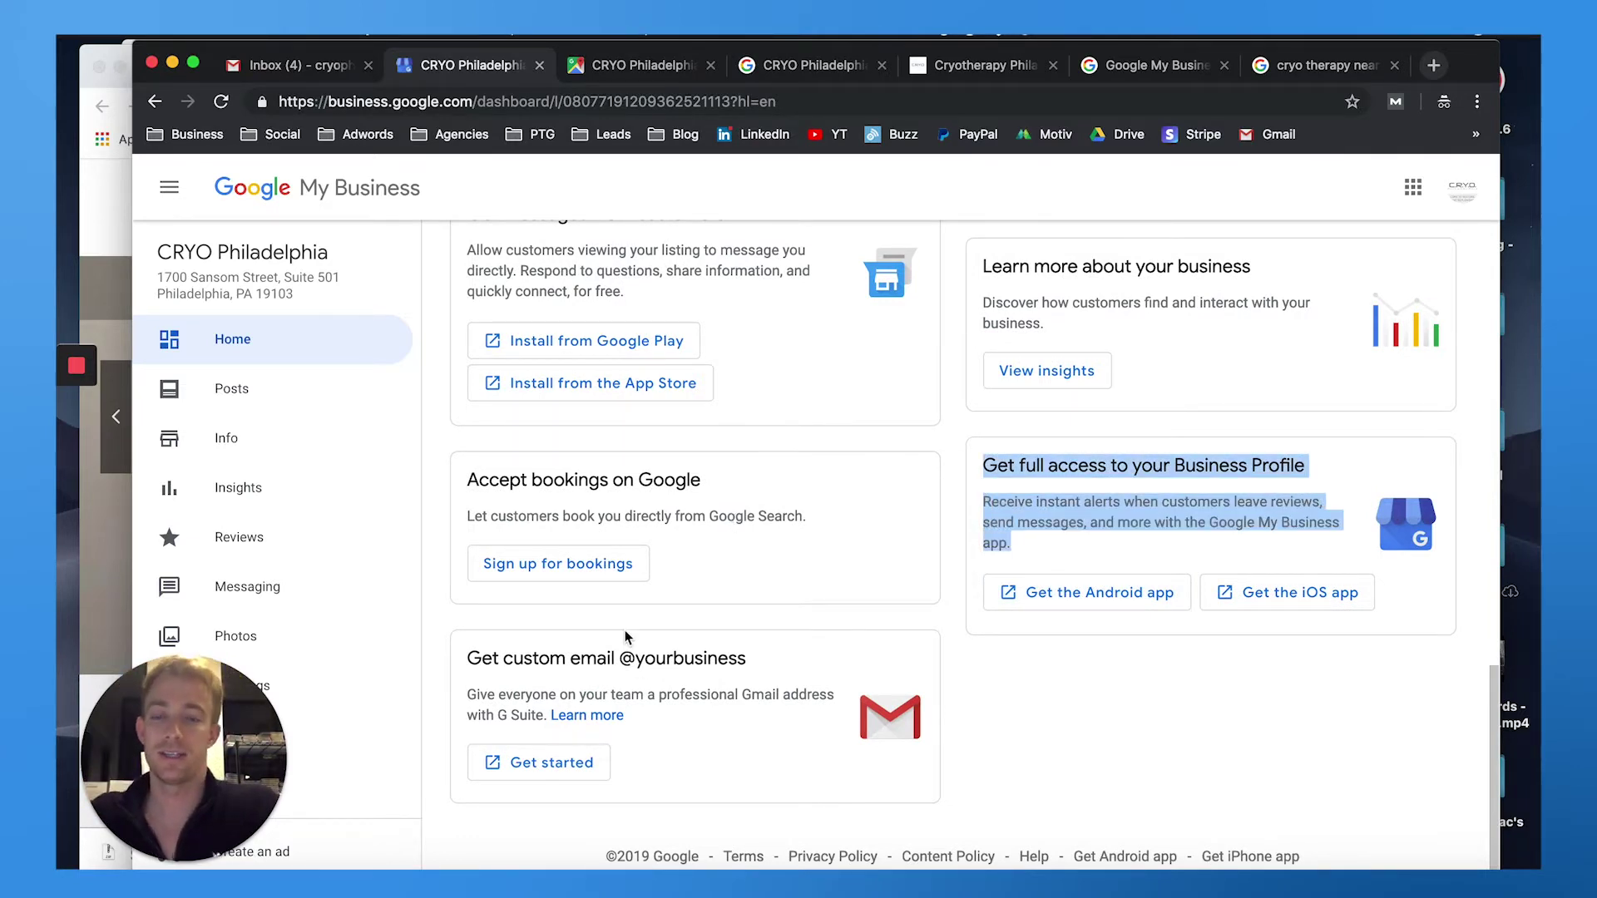
pyautogui.scroll(-1, 625, 638)
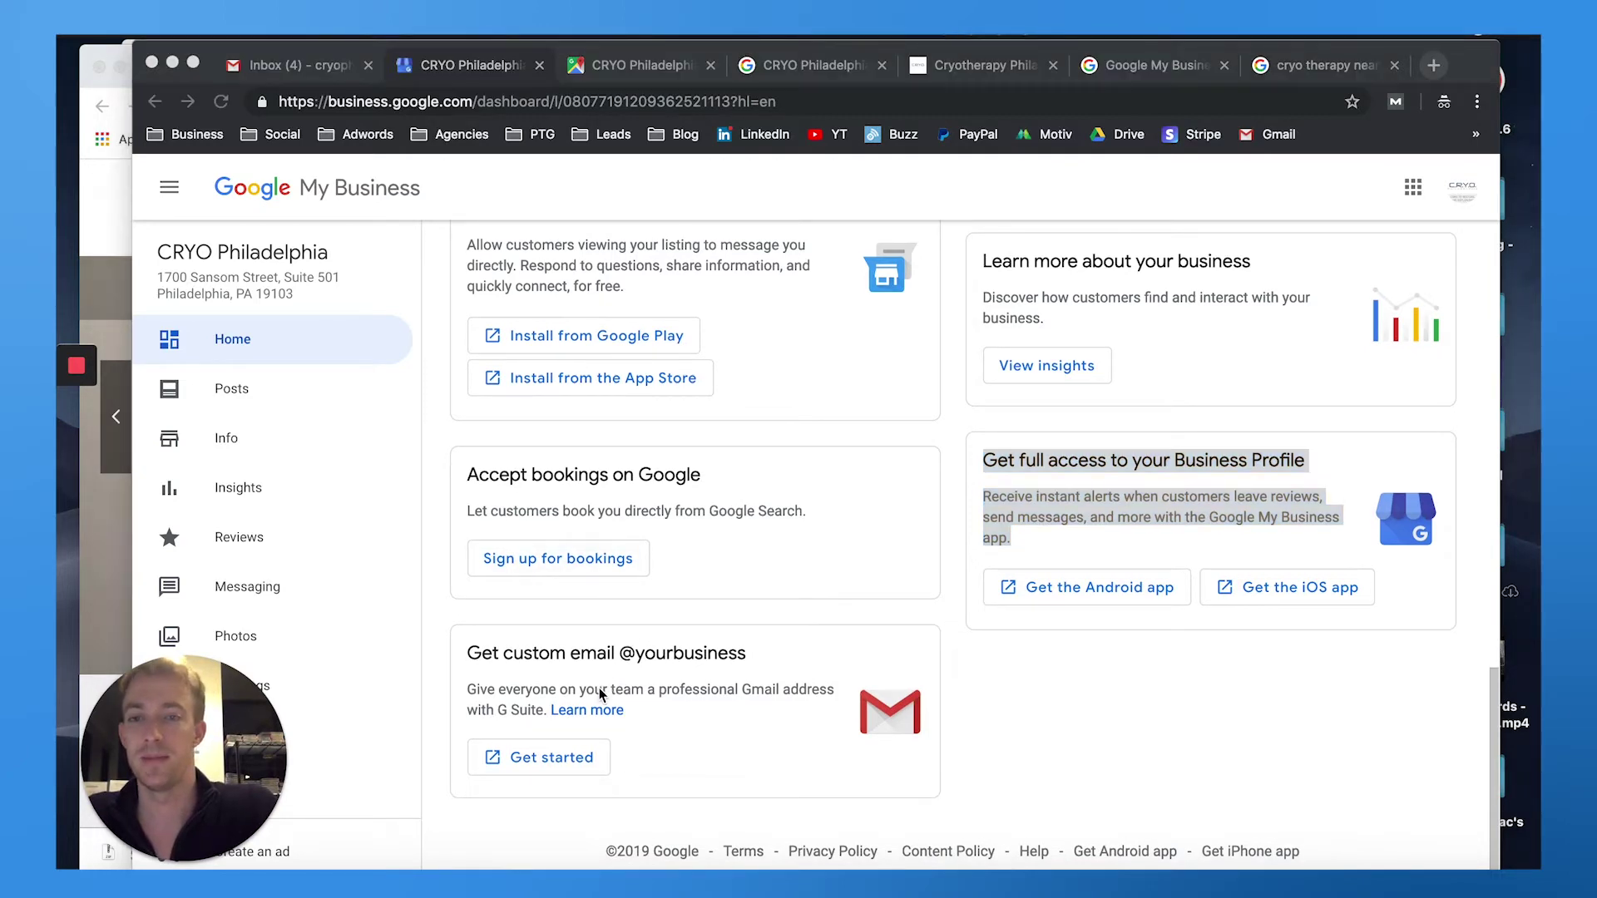
pyautogui.scroll(5, 599, 688)
pyautogui.scroll(10, 599, 688)
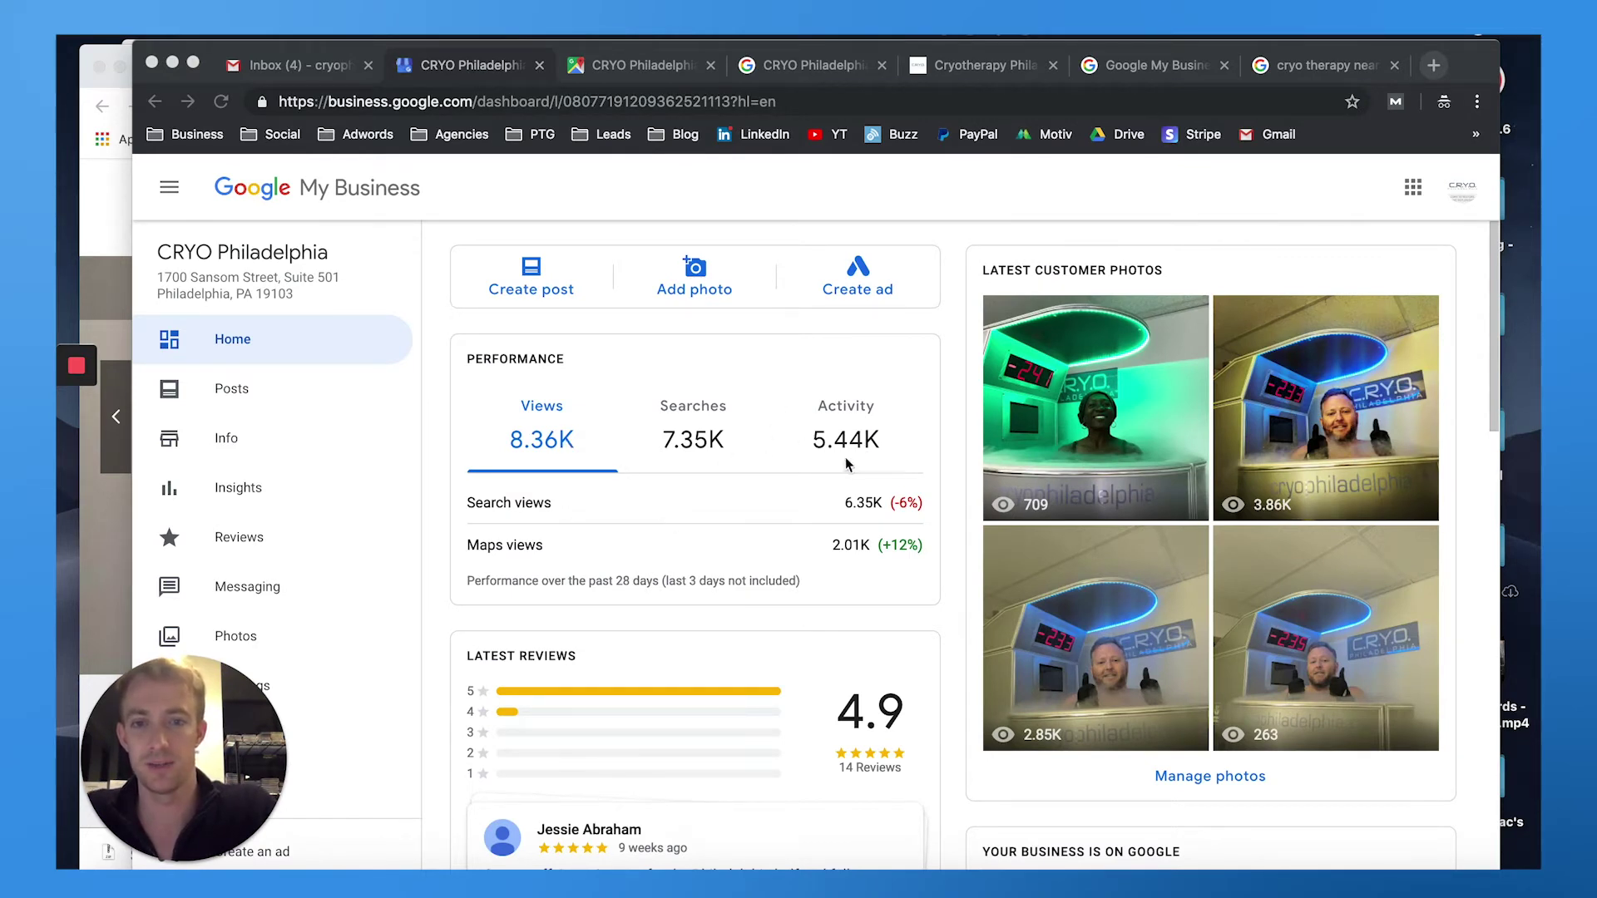
# Step: Refocus the browser window to reach the listing's Info page
pyautogui.click(584, 508)
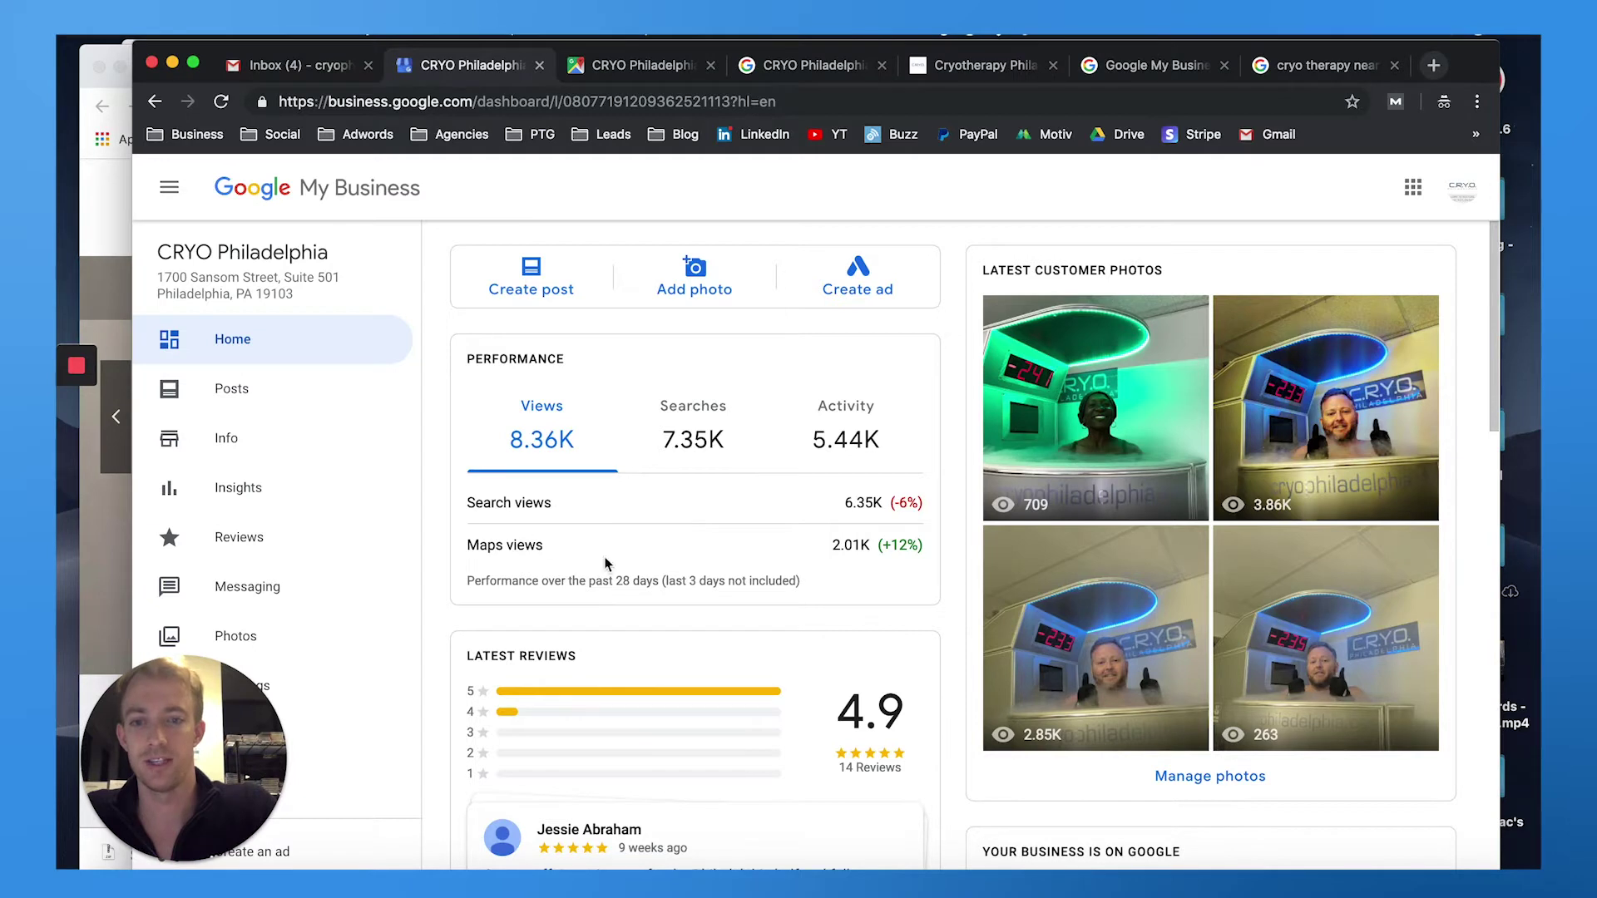
pyautogui.scroll(-1, 589, 563)
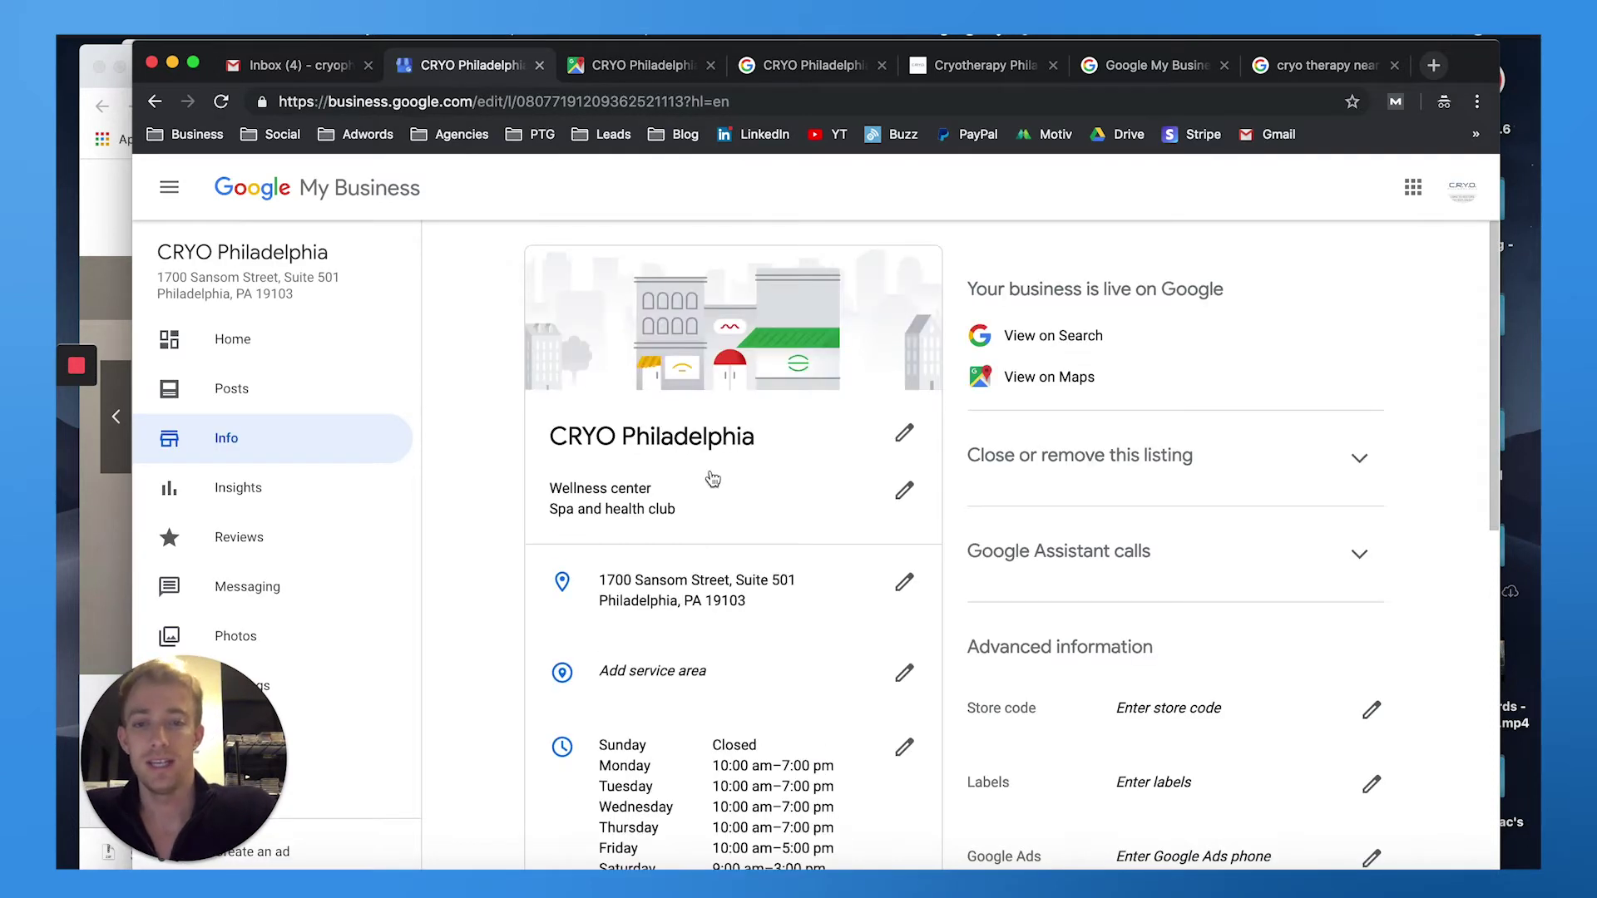
# Step: In the category editor, try 'physical' and 'exerci' additional categories, keeping Wellness center and Spa and health club
pyautogui.click(900, 504)
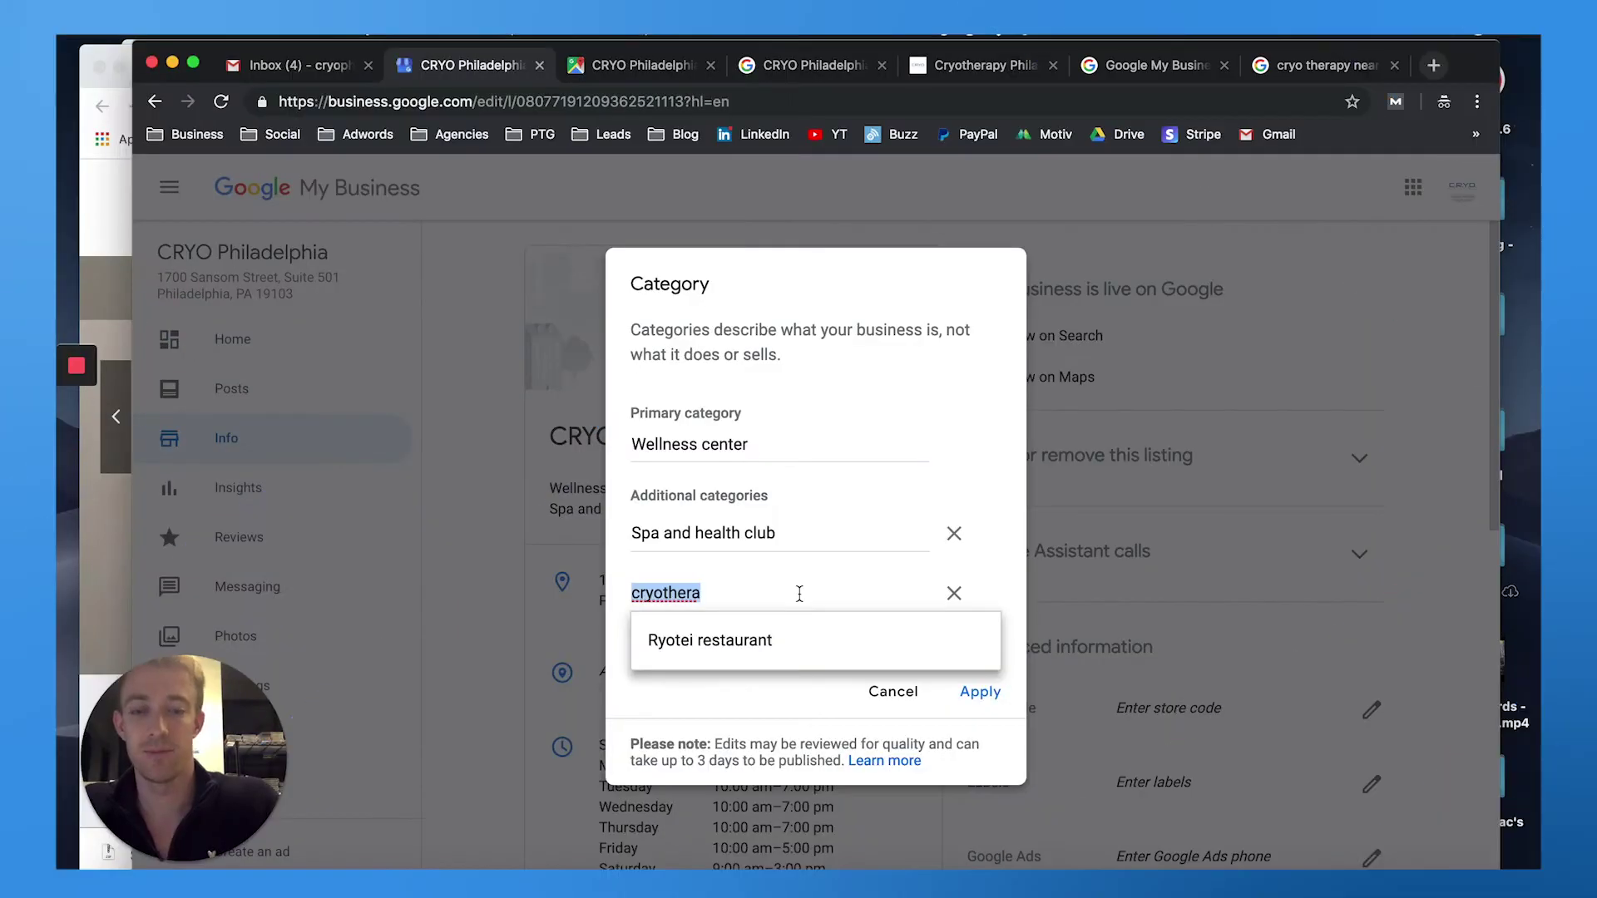
pyautogui.press('BackSpace')
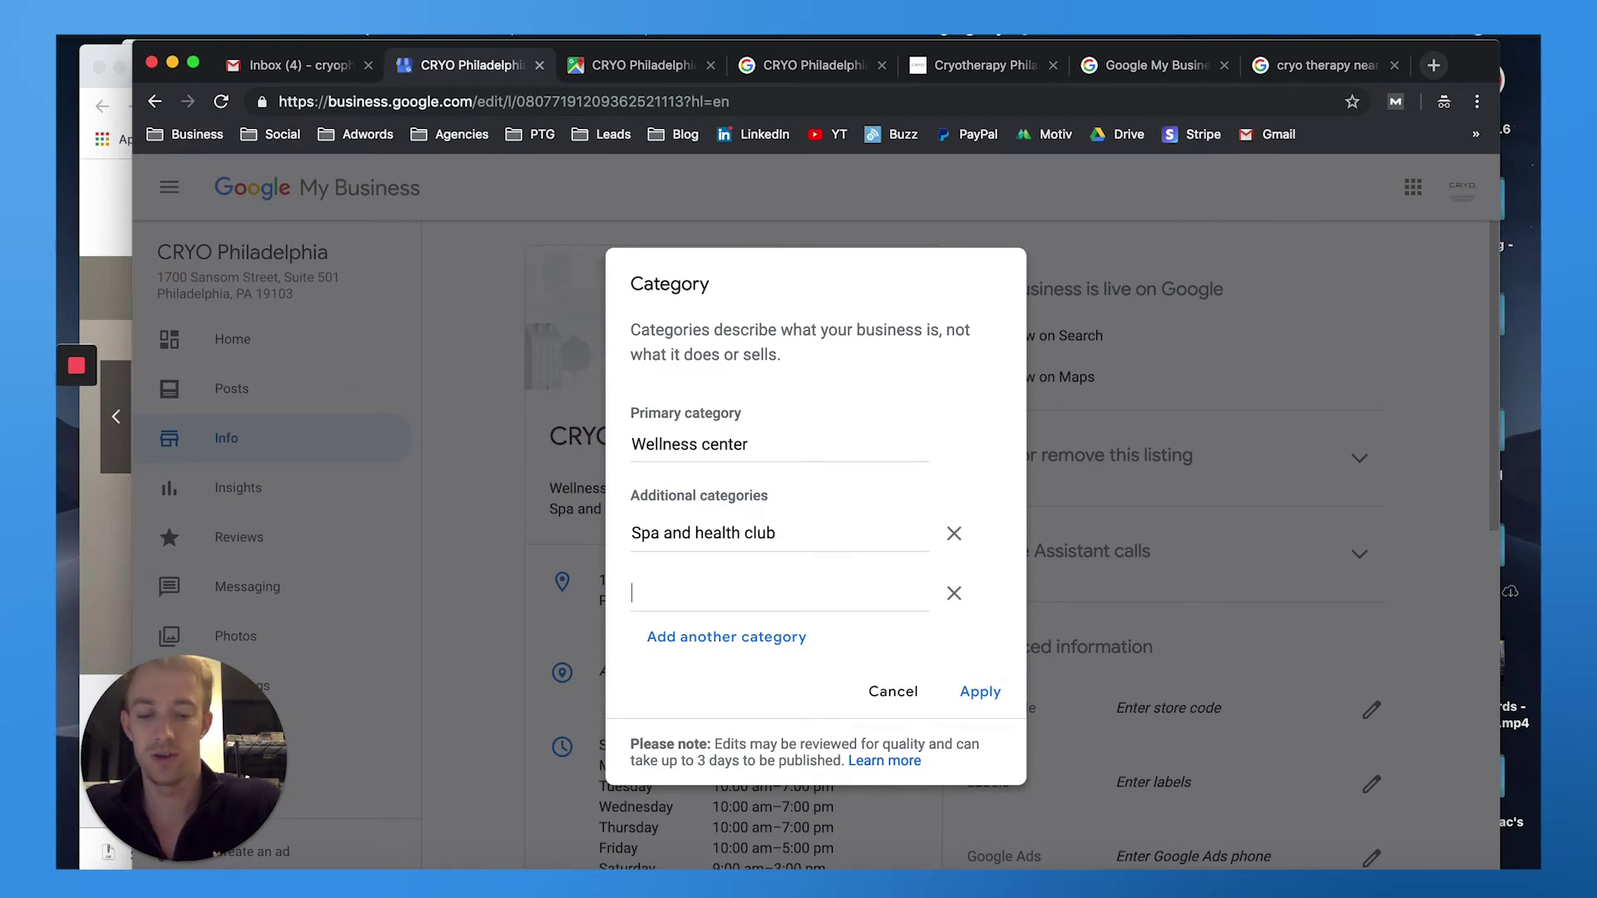
pyautogui.write('wel')
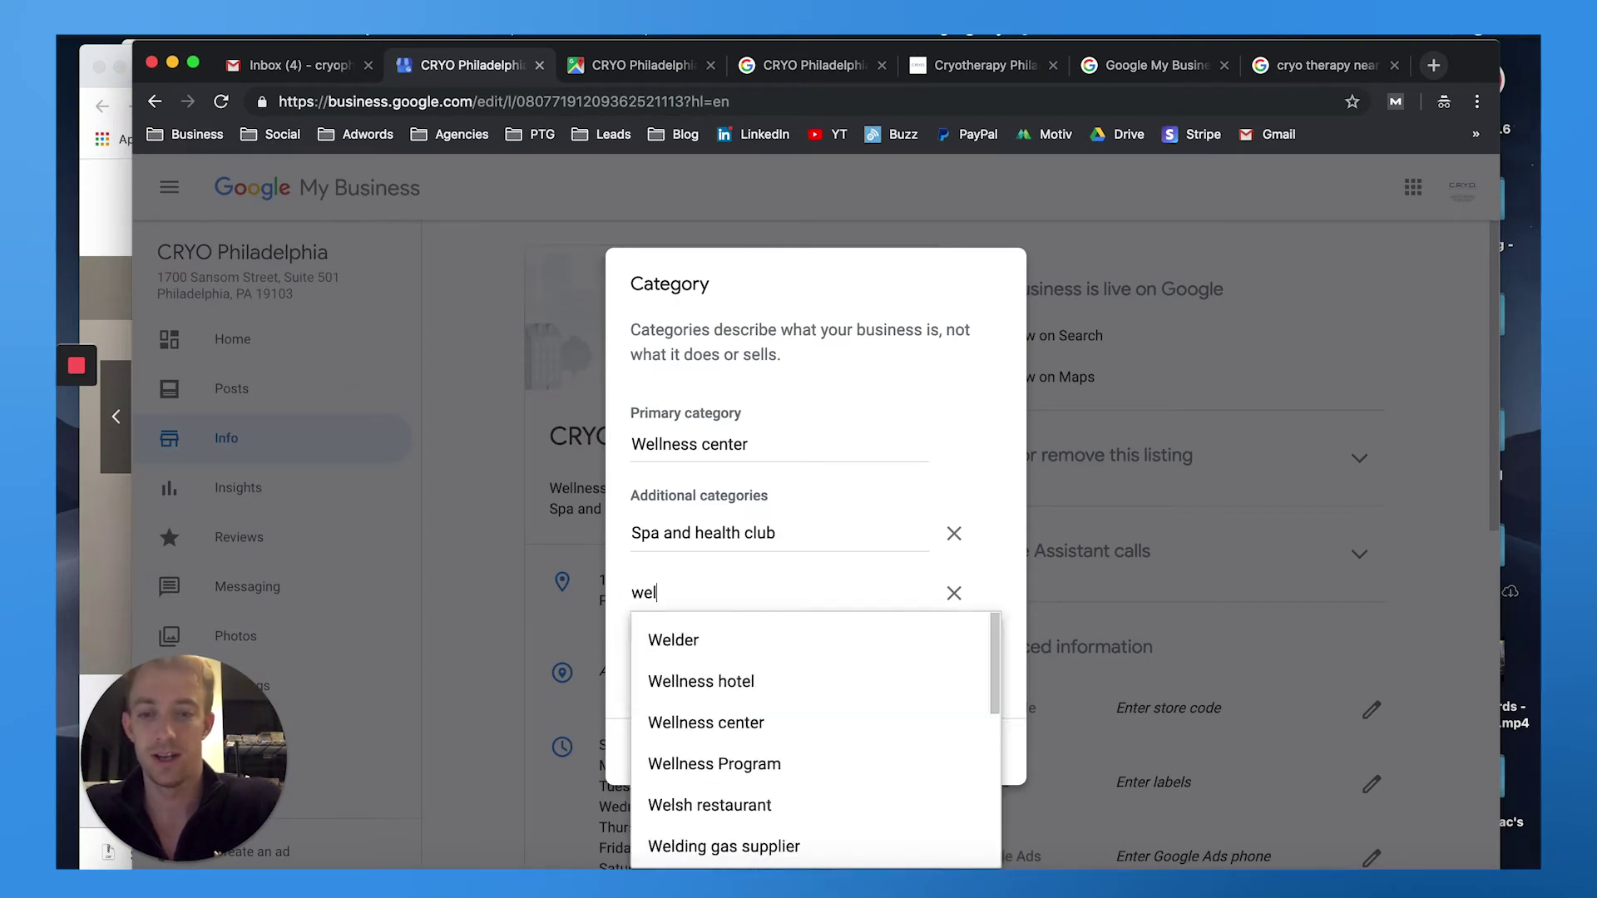
pyautogui.write('lness')
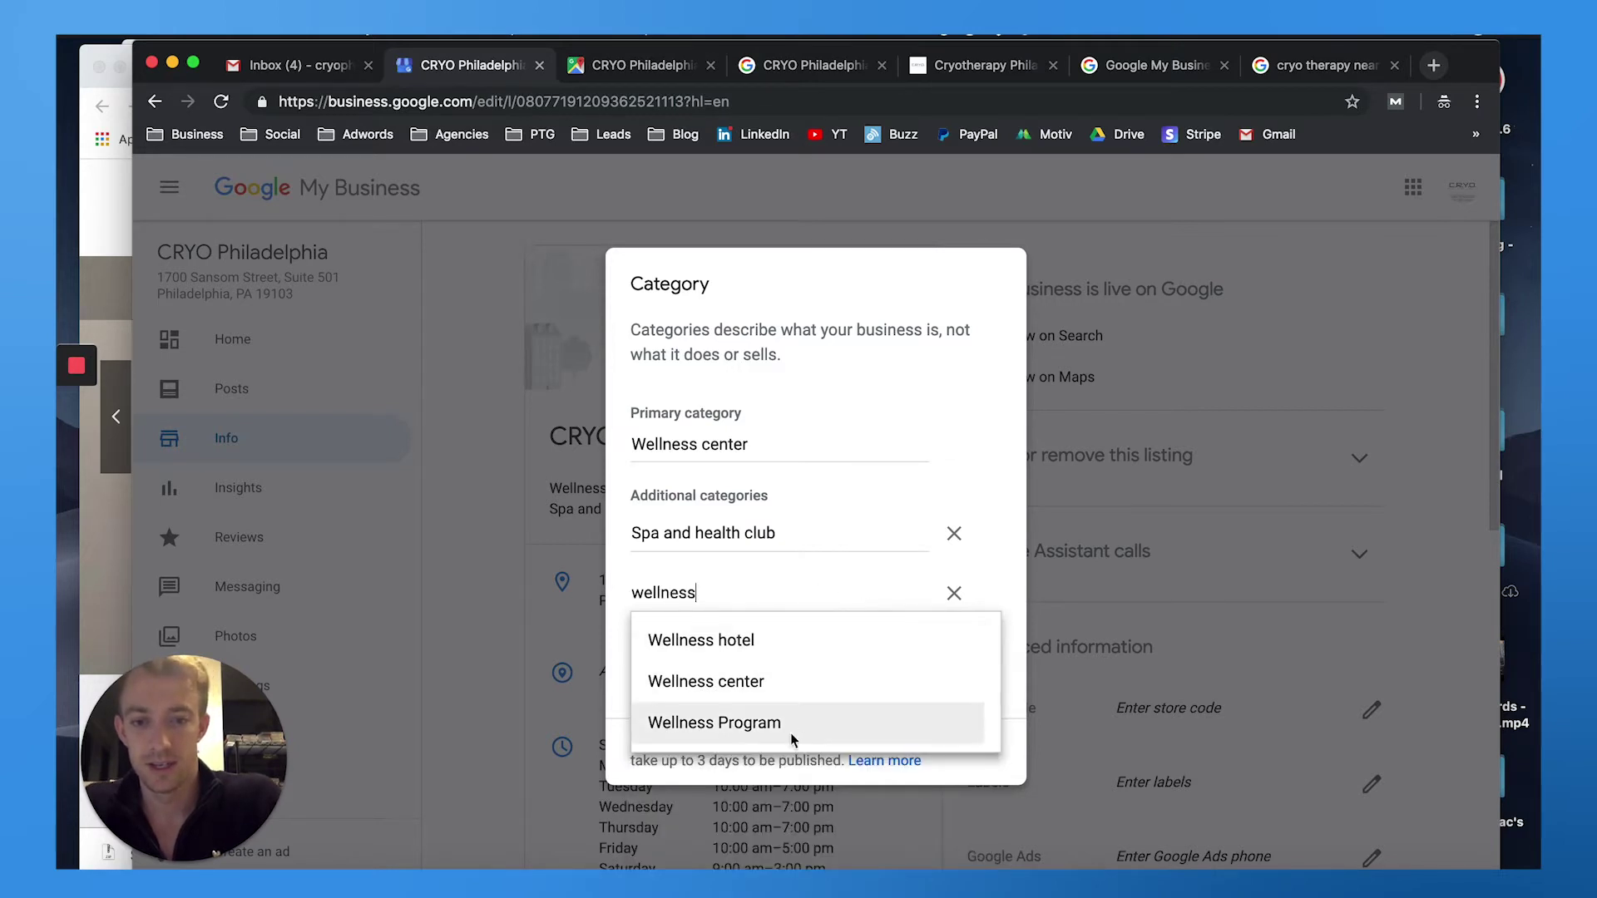
pyautogui.click(778, 729)
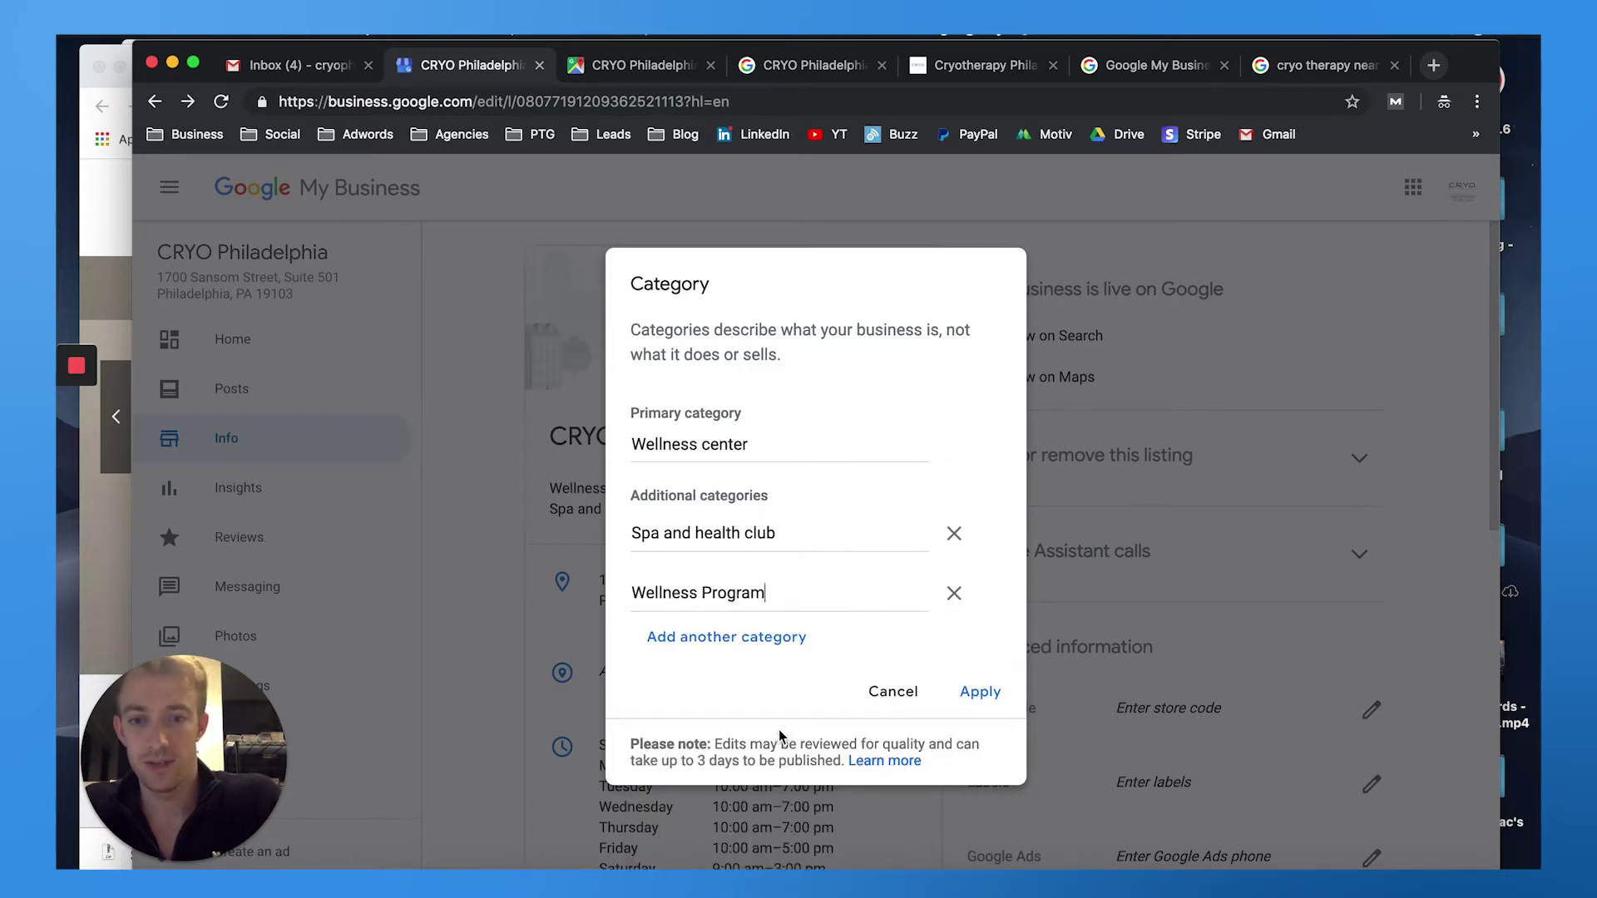
pyautogui.click(723, 642)
pyautogui.write('phy')
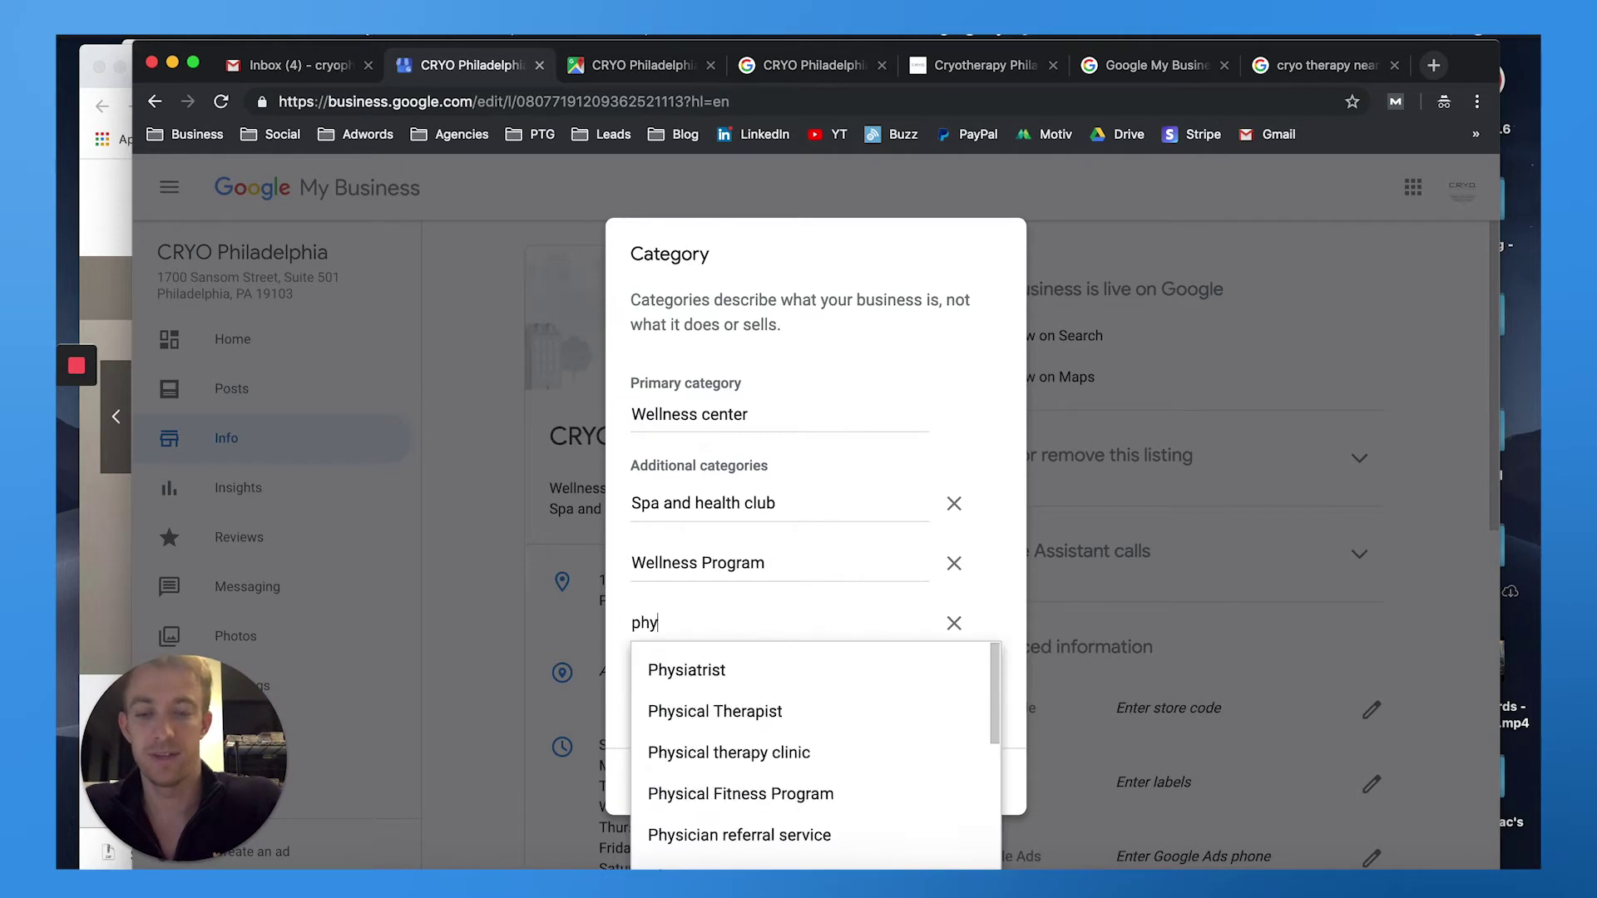
pyautogui.write('sical')
pyautogui.scroll(-3, 745, 706)
pyautogui.scroll(-1, 758, 734)
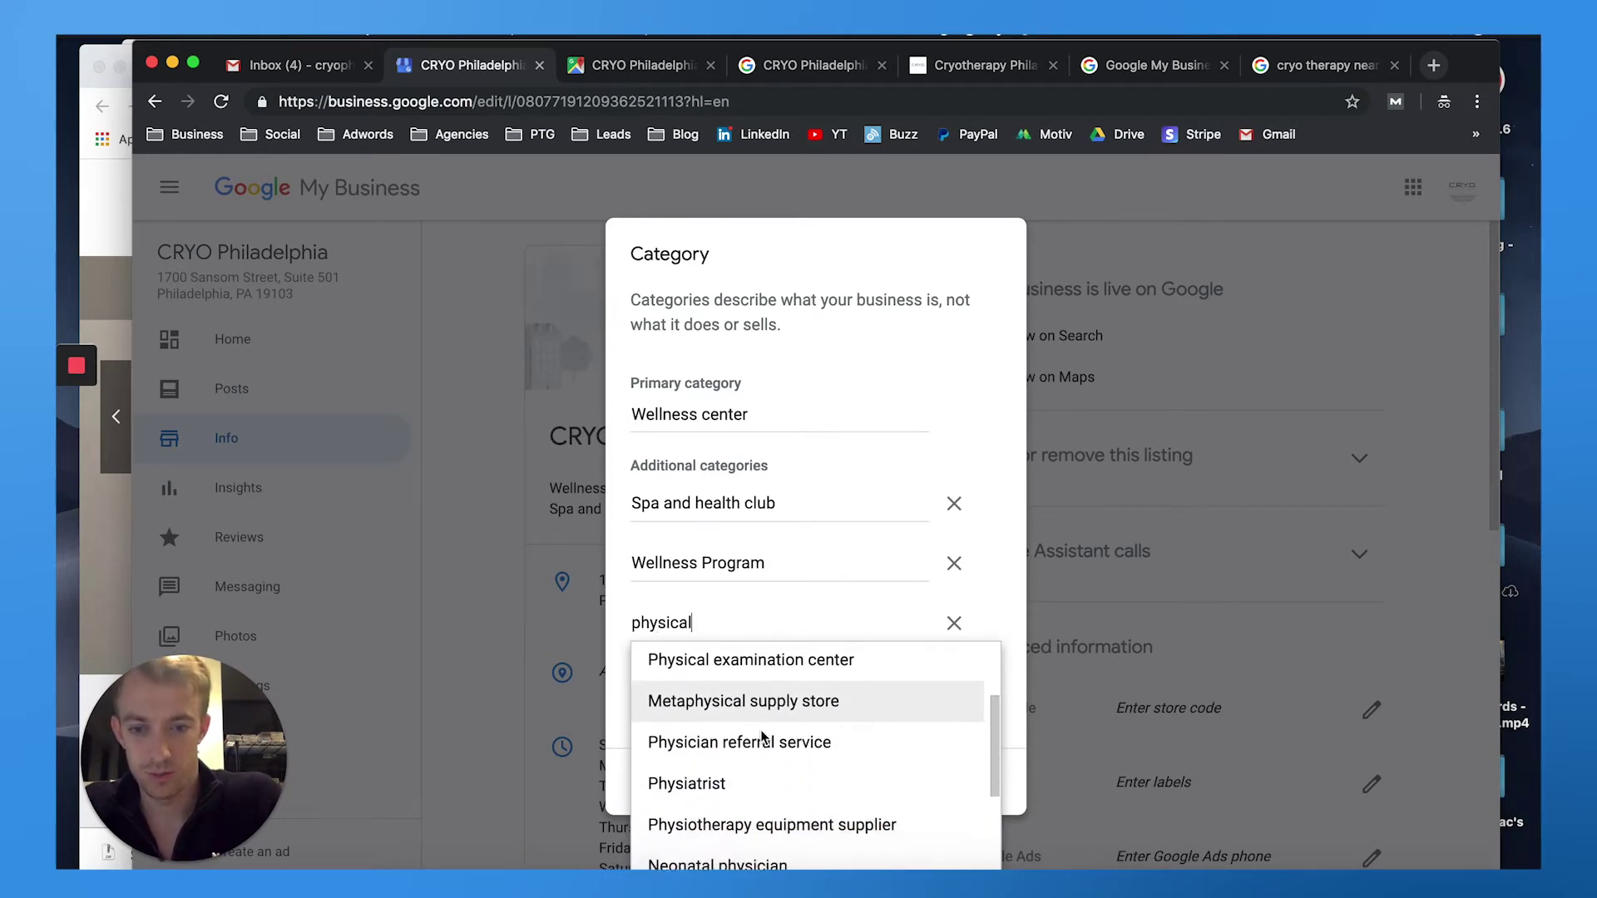
pyautogui.scroll(-2, 762, 736)
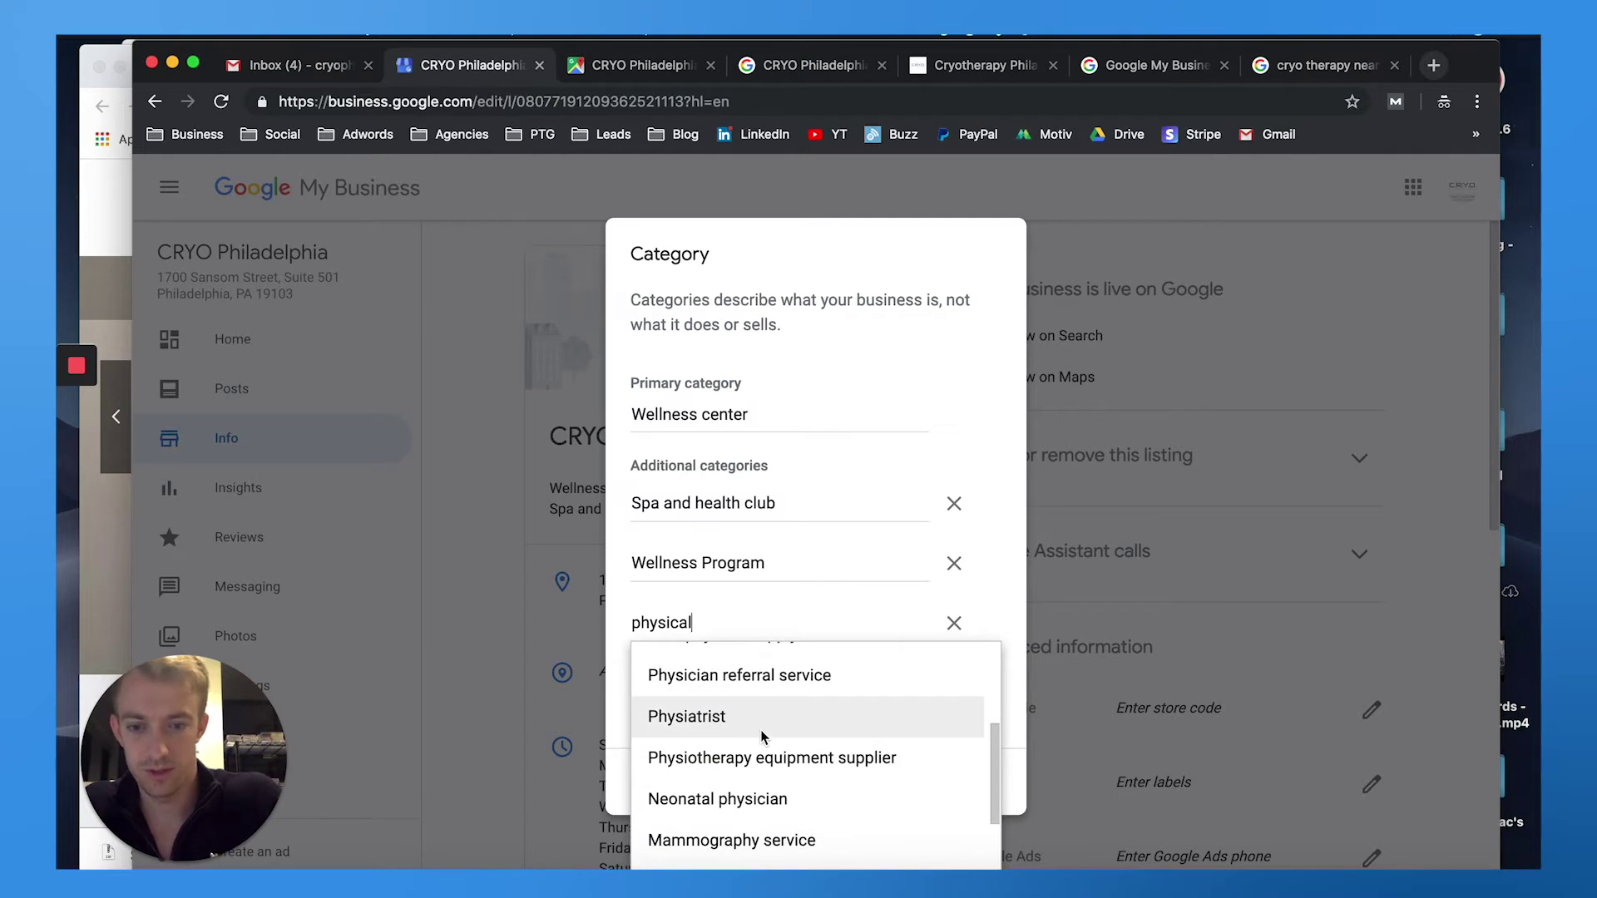
pyautogui.scroll(-3, 761, 736)
pyautogui.scroll(-1, 761, 736)
pyautogui.scroll(3, 762, 736)
pyautogui.scroll(4, 761, 736)
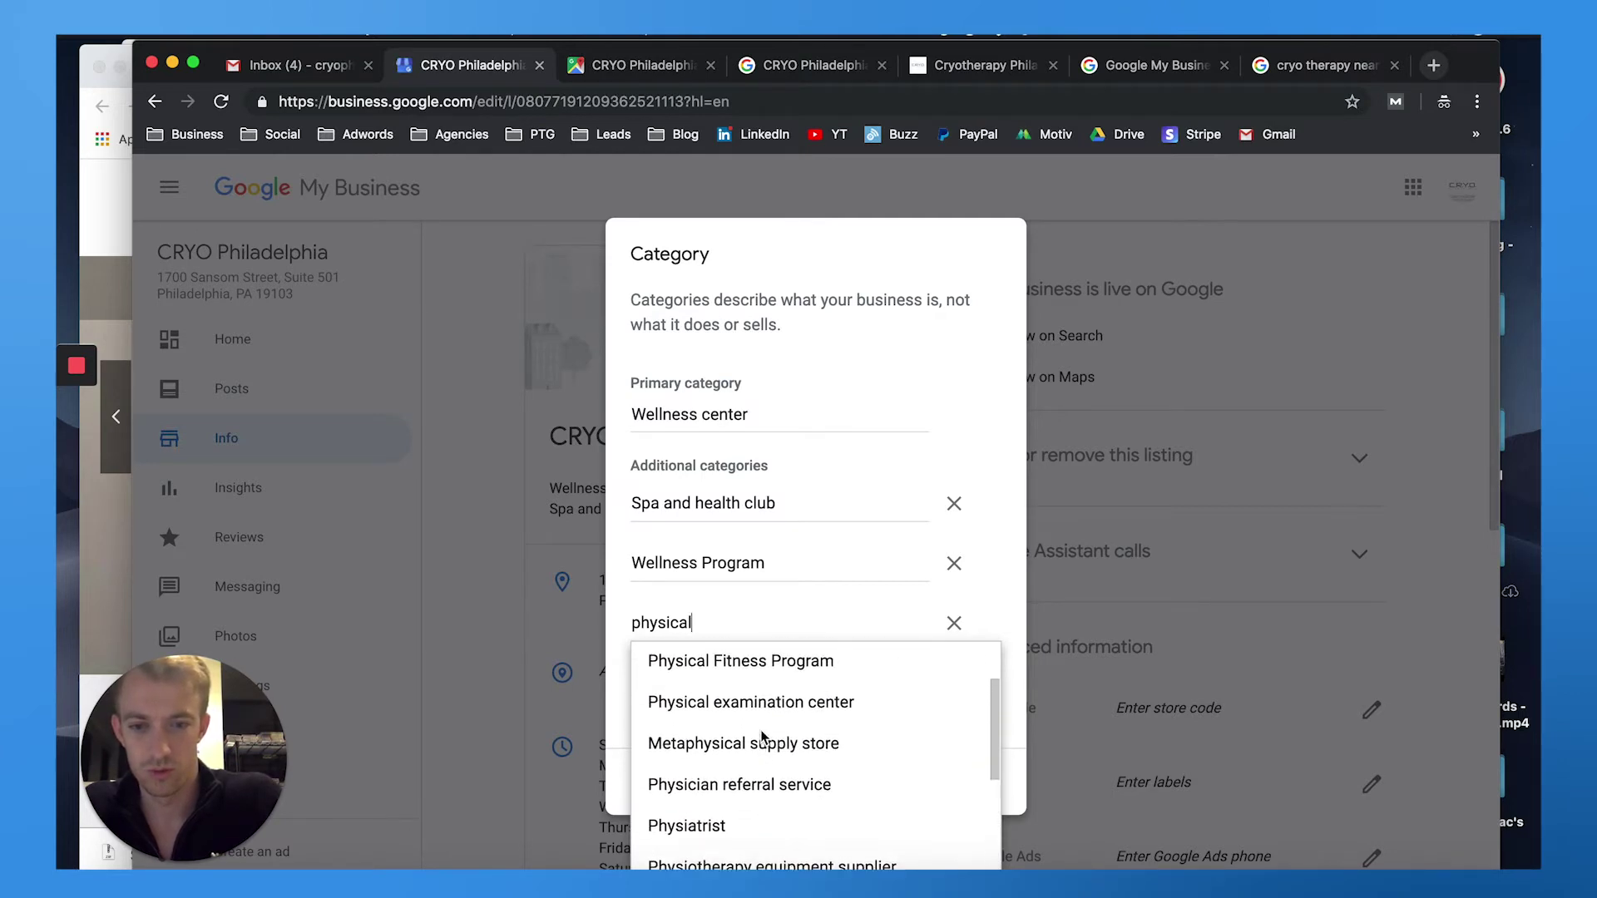
pyautogui.scroll(1, 762, 730)
pyautogui.doubleClick(762, 620)
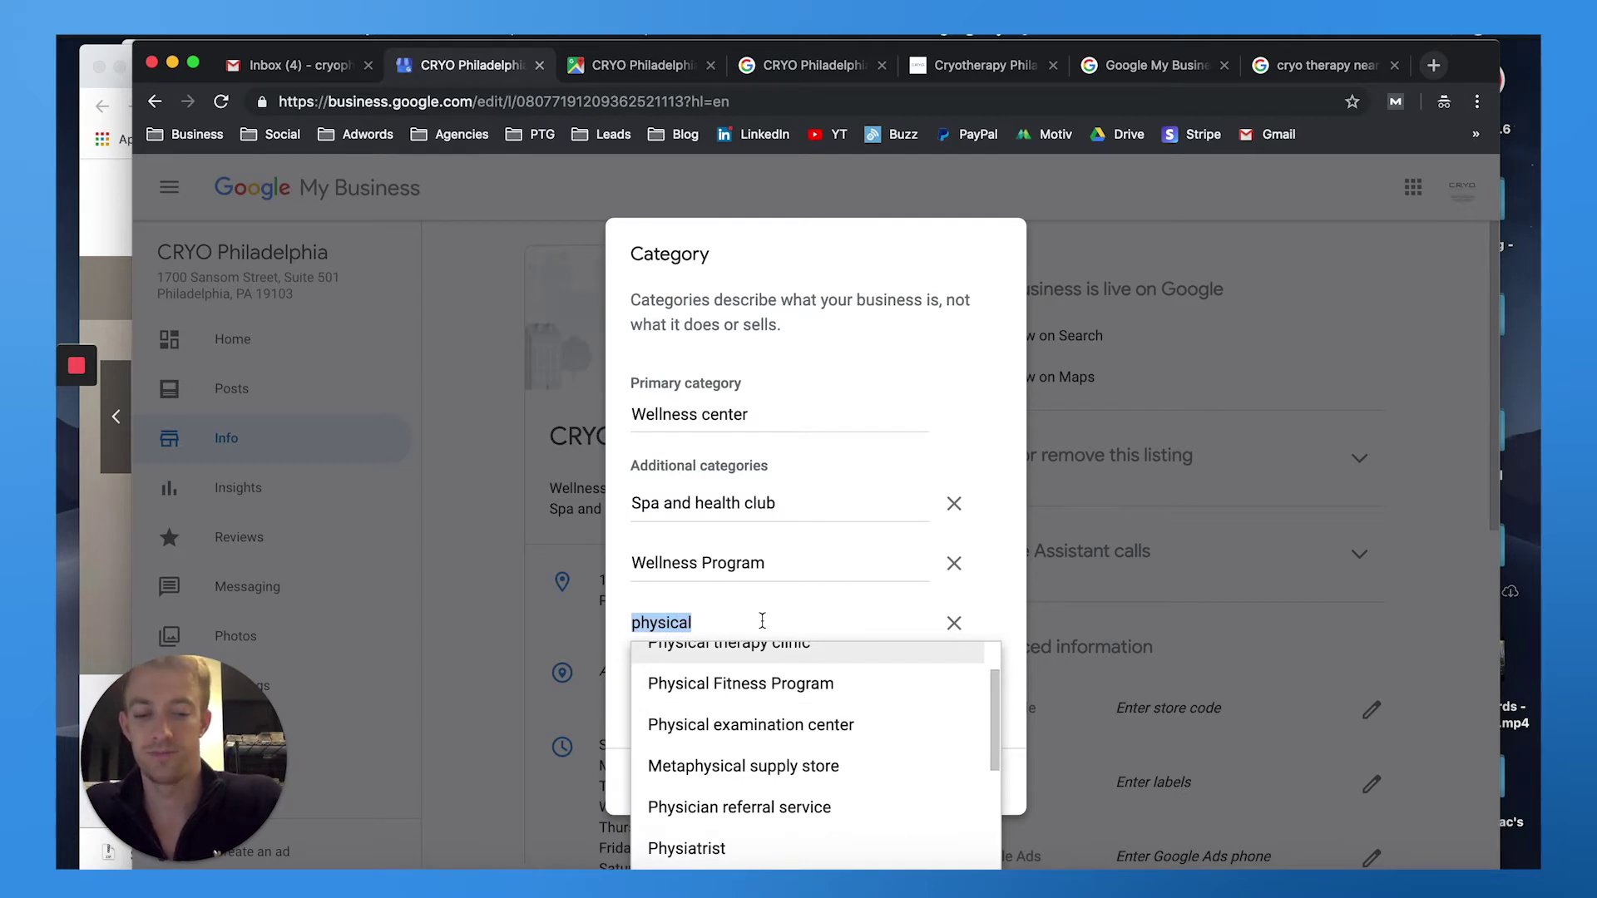
pyautogui.write('exerc')
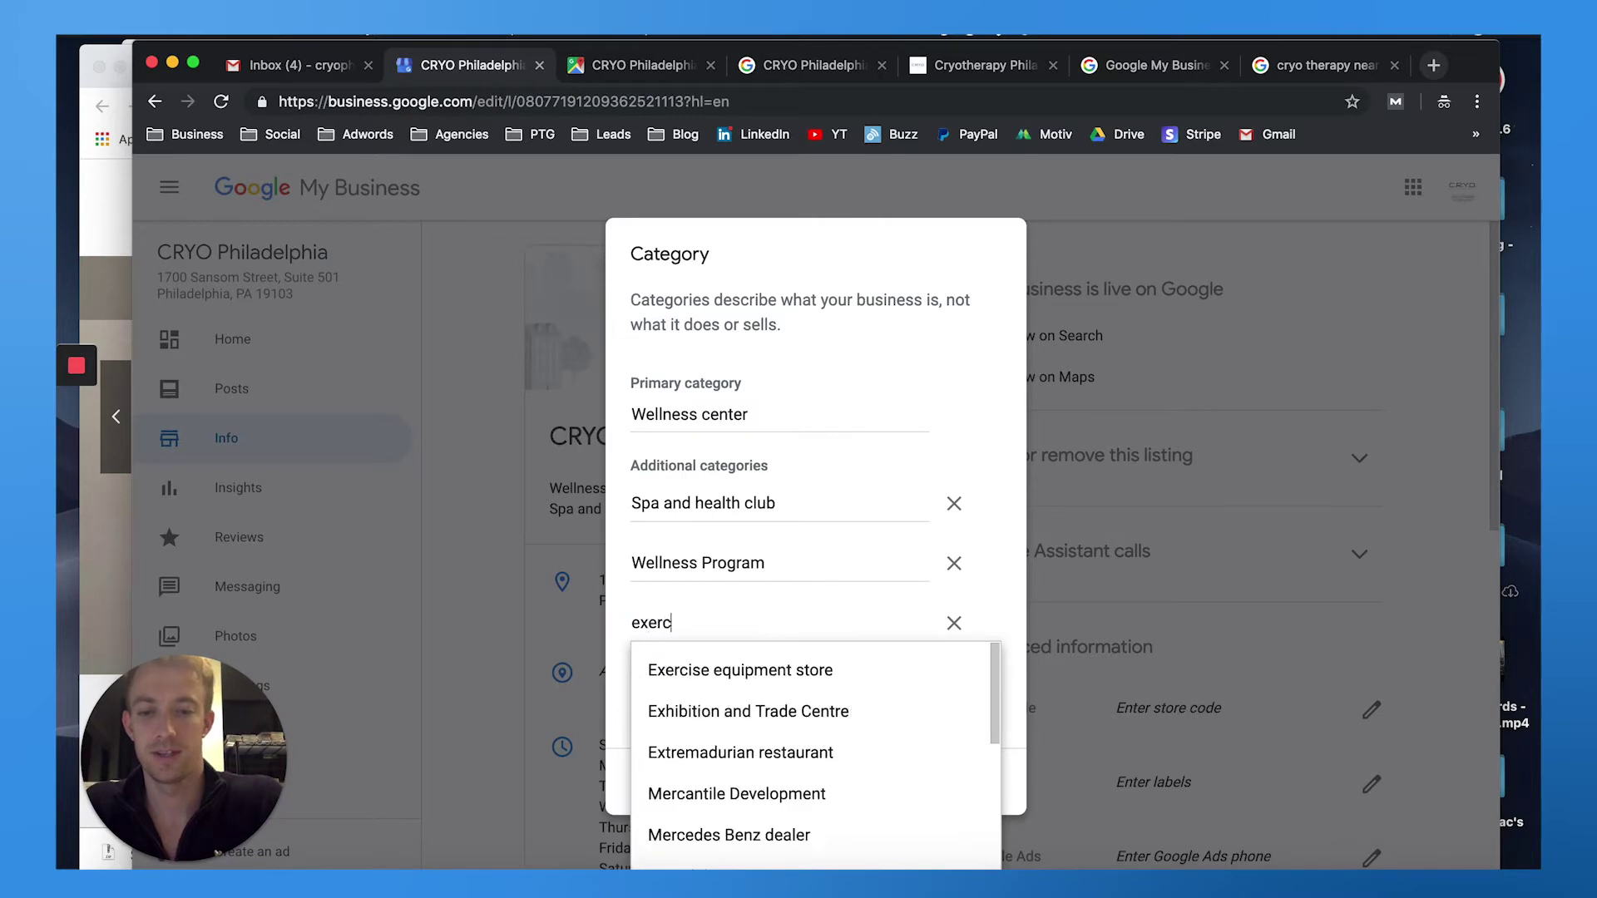
pyautogui.write('i')
pyautogui.scroll(-1, 794, 724)
pyautogui.scroll(-1, 794, 724)
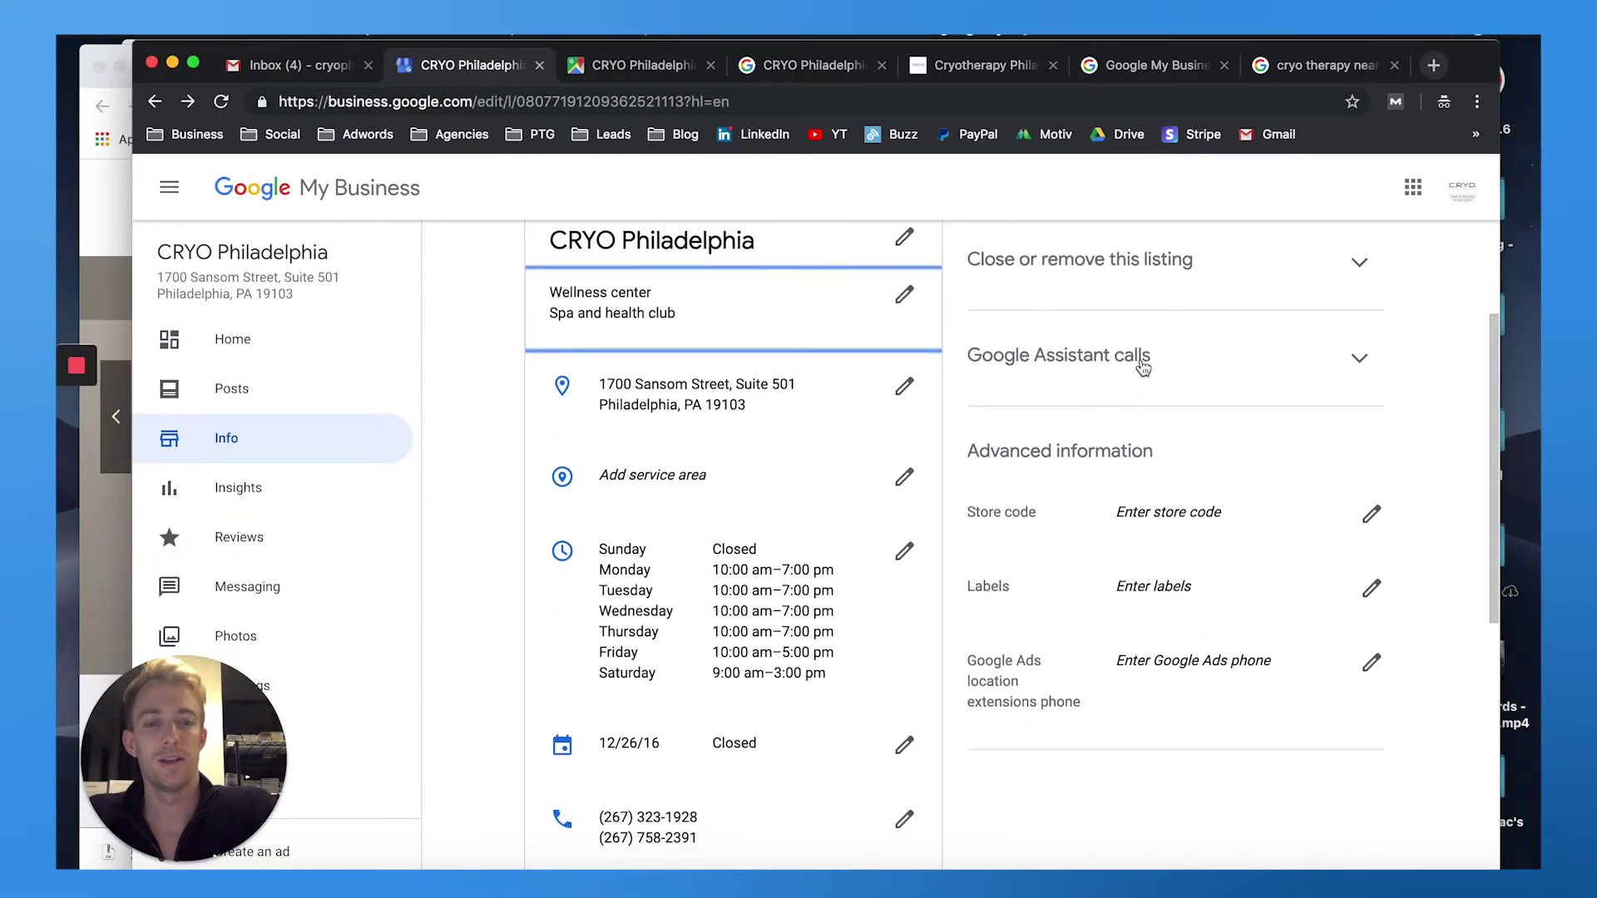
# Step: Check the Google Assistant calls setting, then go to the Services editor
pyautogui.click(1140, 360)
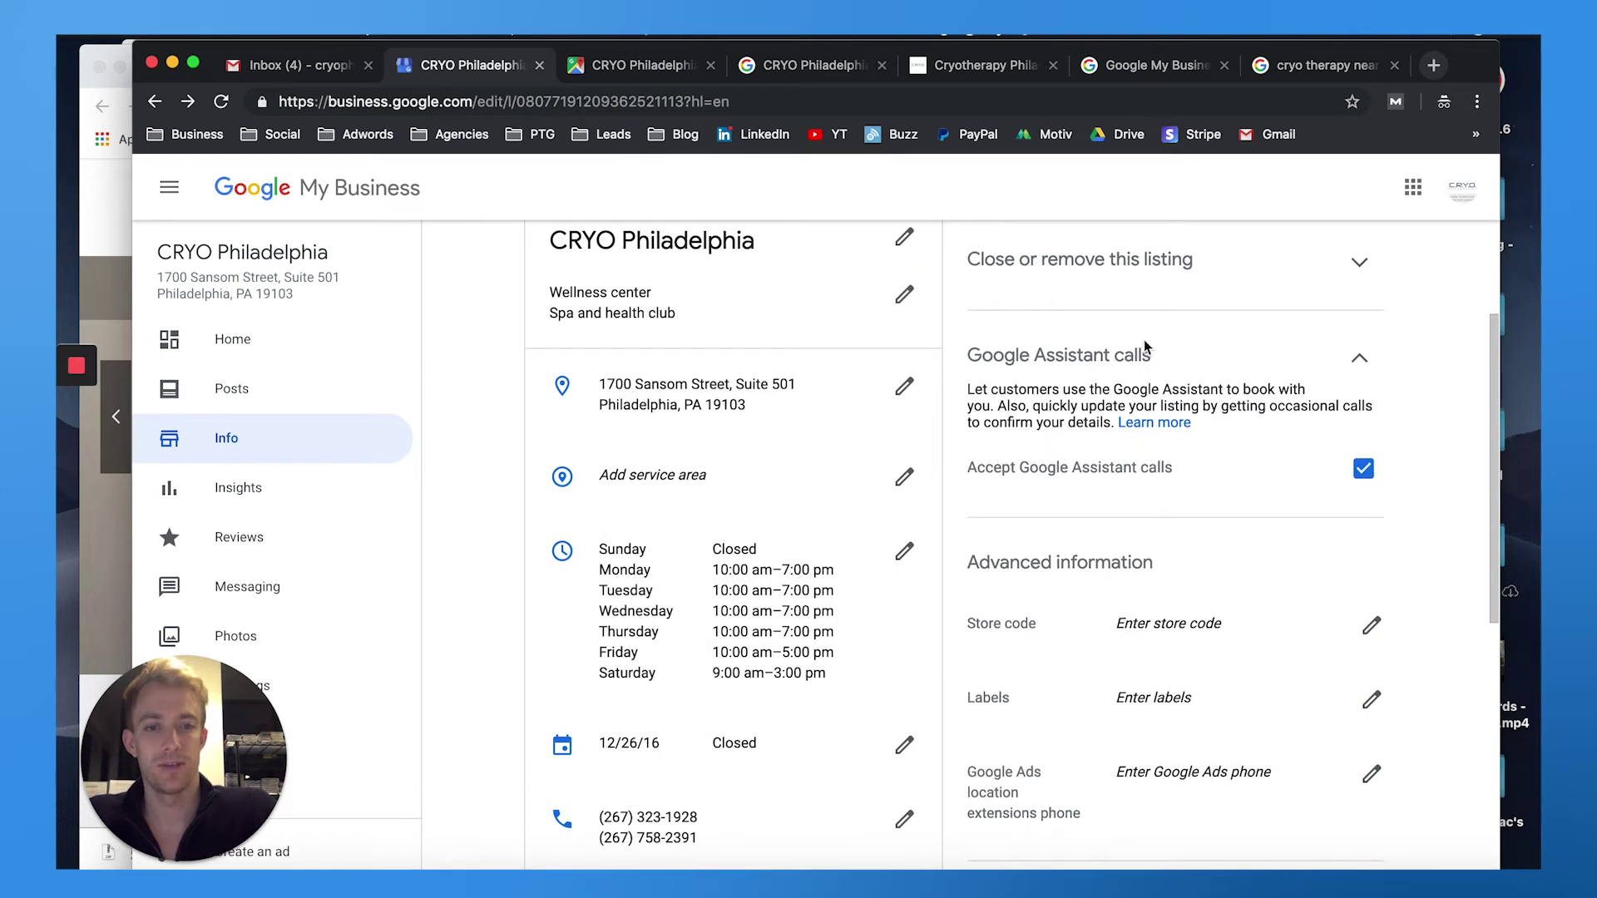
pyautogui.click(1132, 360)
pyautogui.scroll(-2, 750, 475)
pyautogui.scroll(-2, 727, 497)
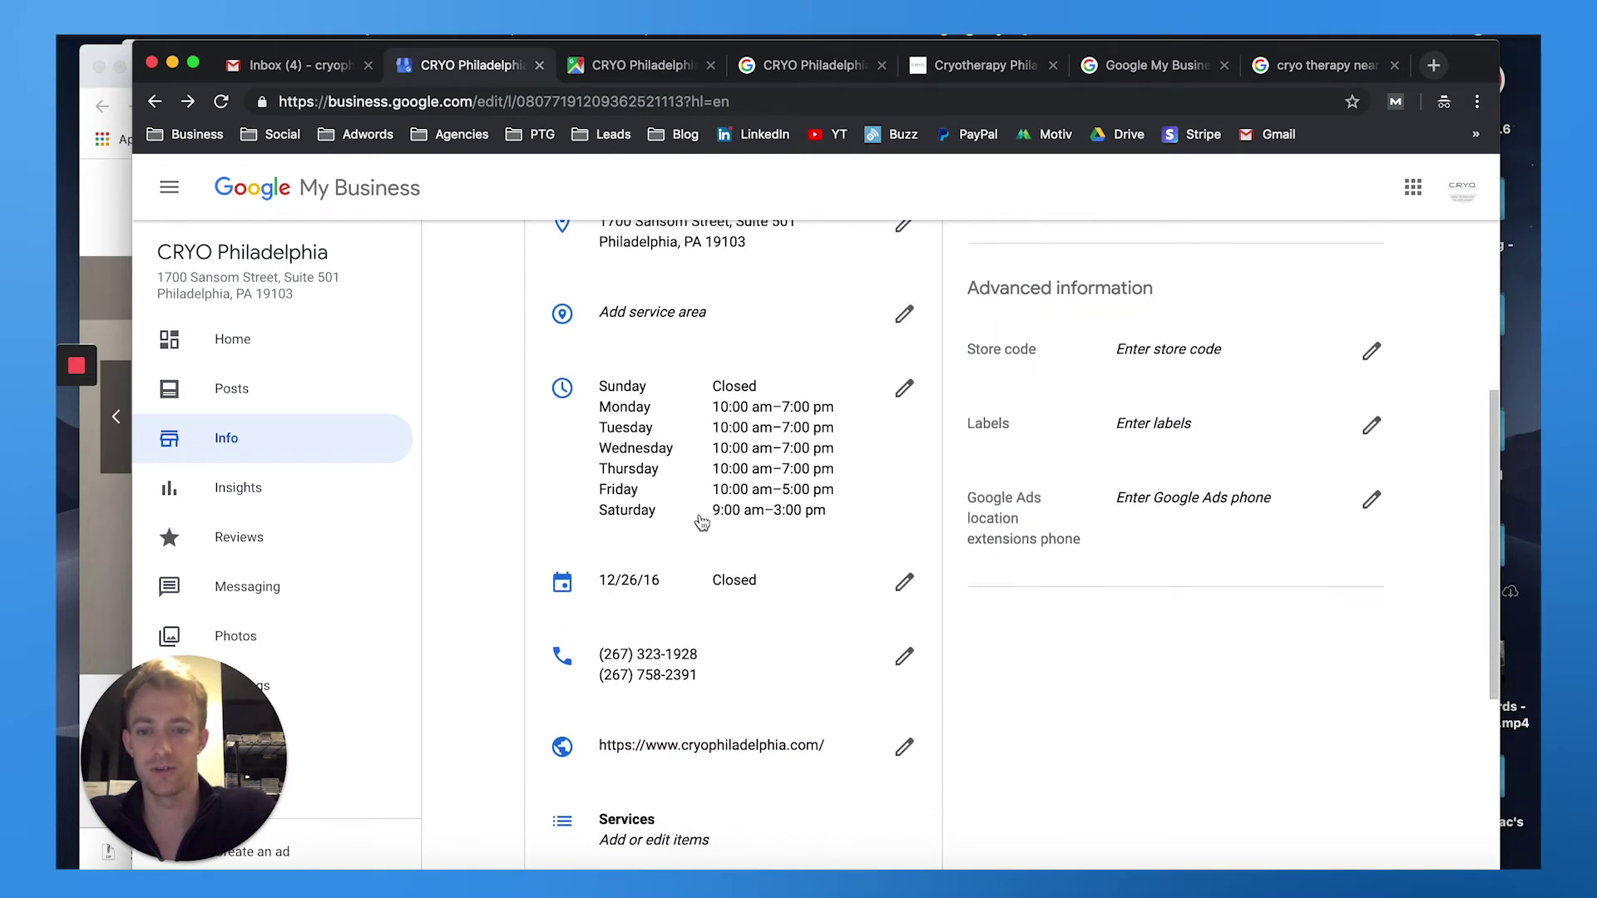
pyautogui.scroll(-3, 702, 651)
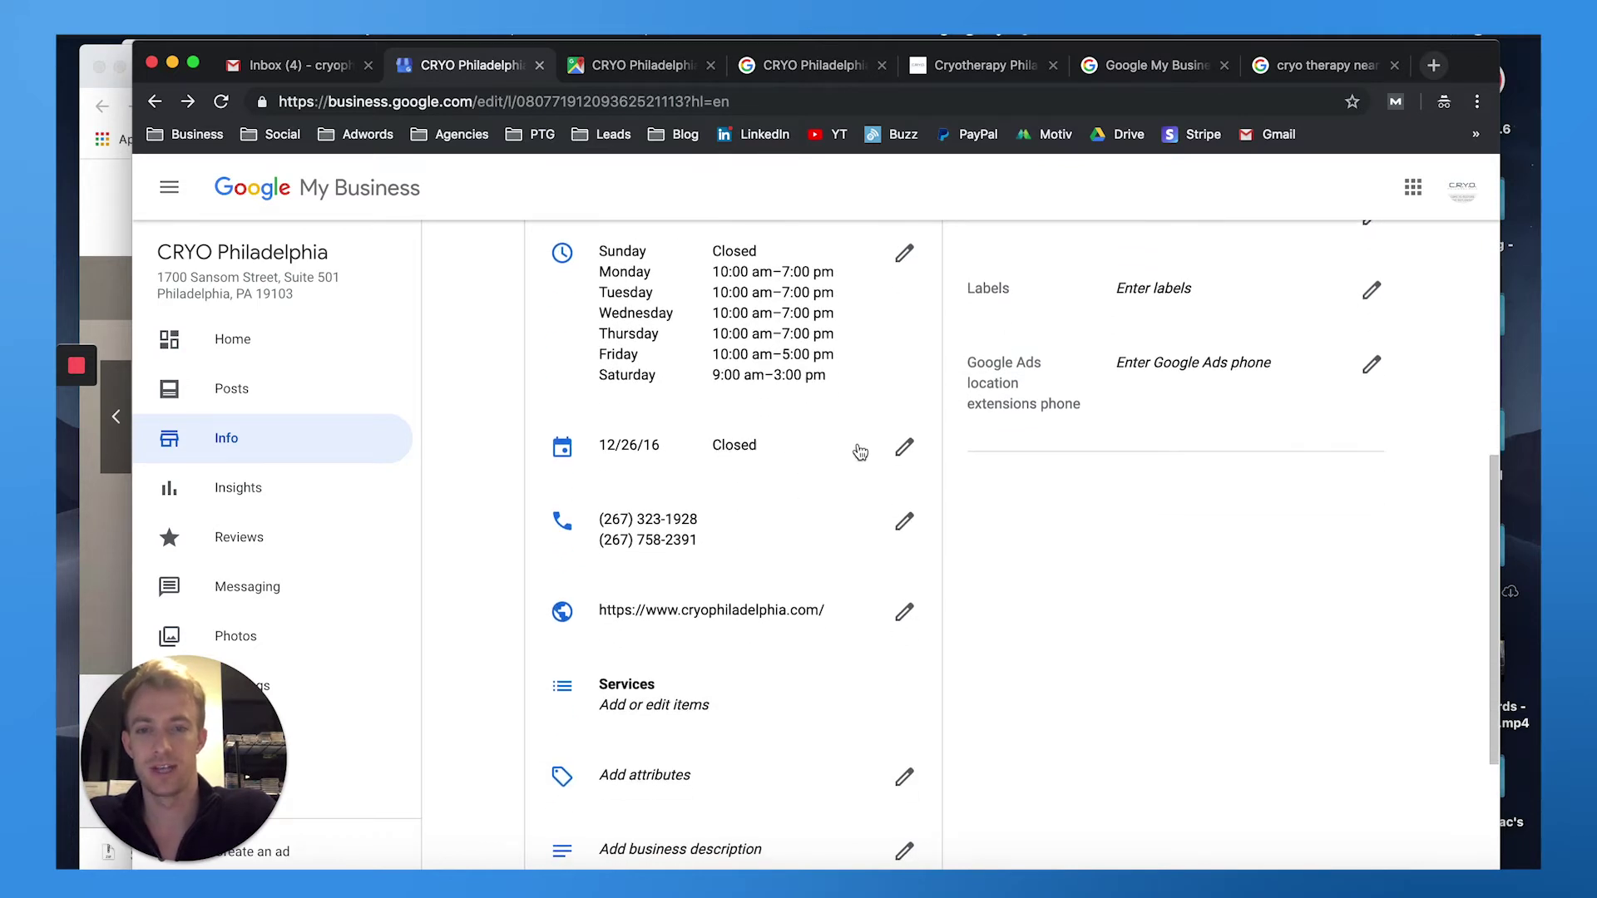
pyautogui.scroll(-1, 895, 455)
pyautogui.scroll(-2, 873, 470)
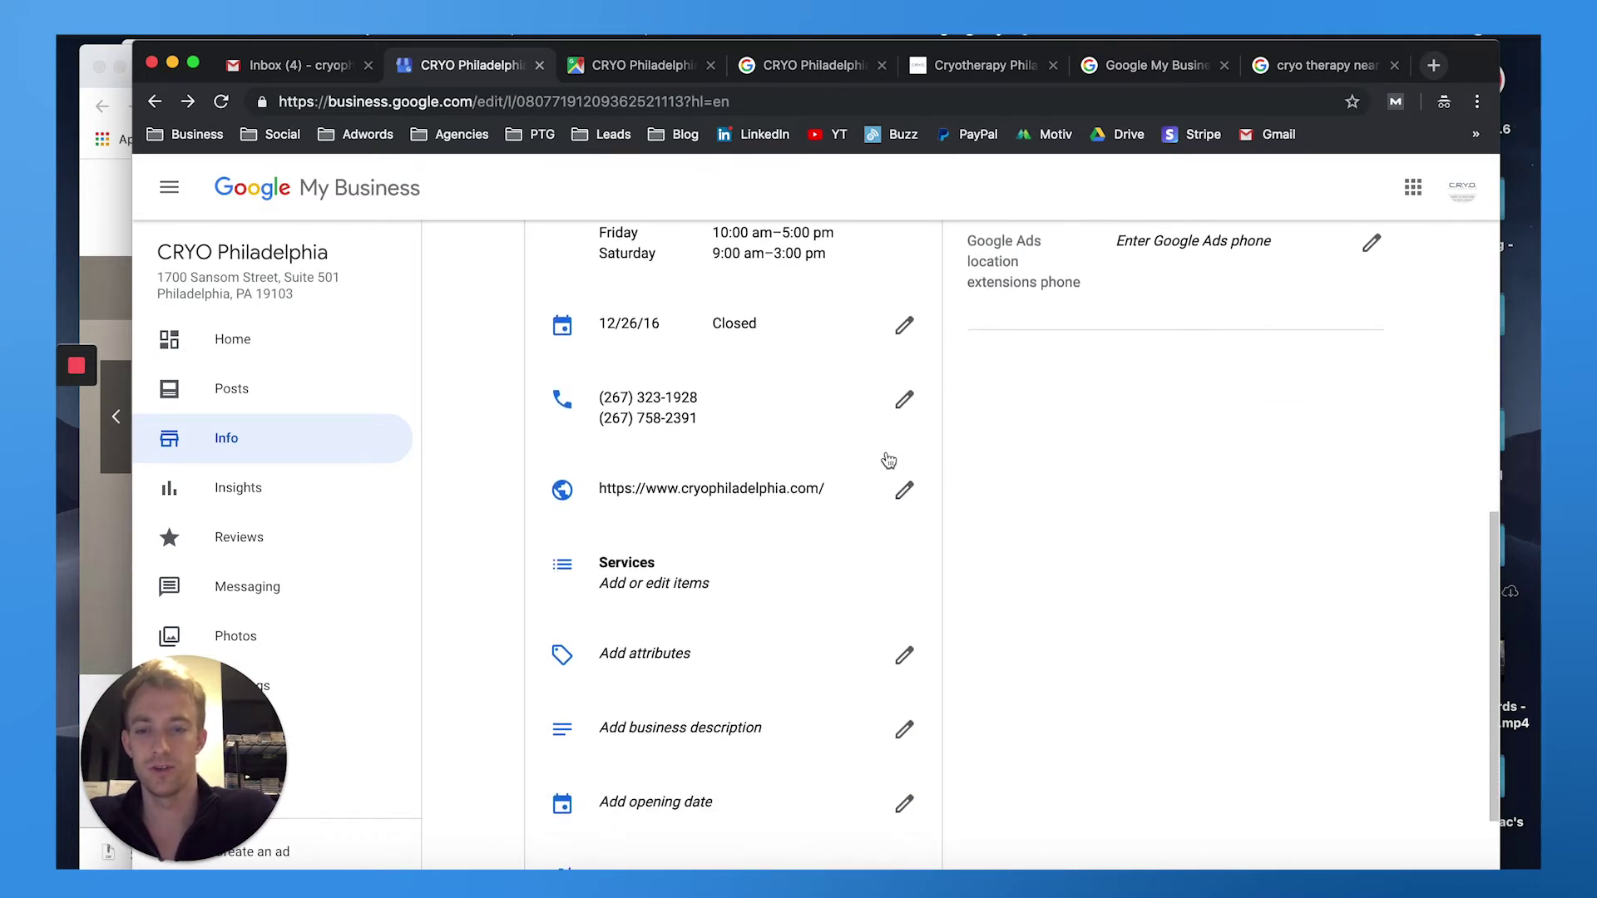
pyautogui.click(655, 607)
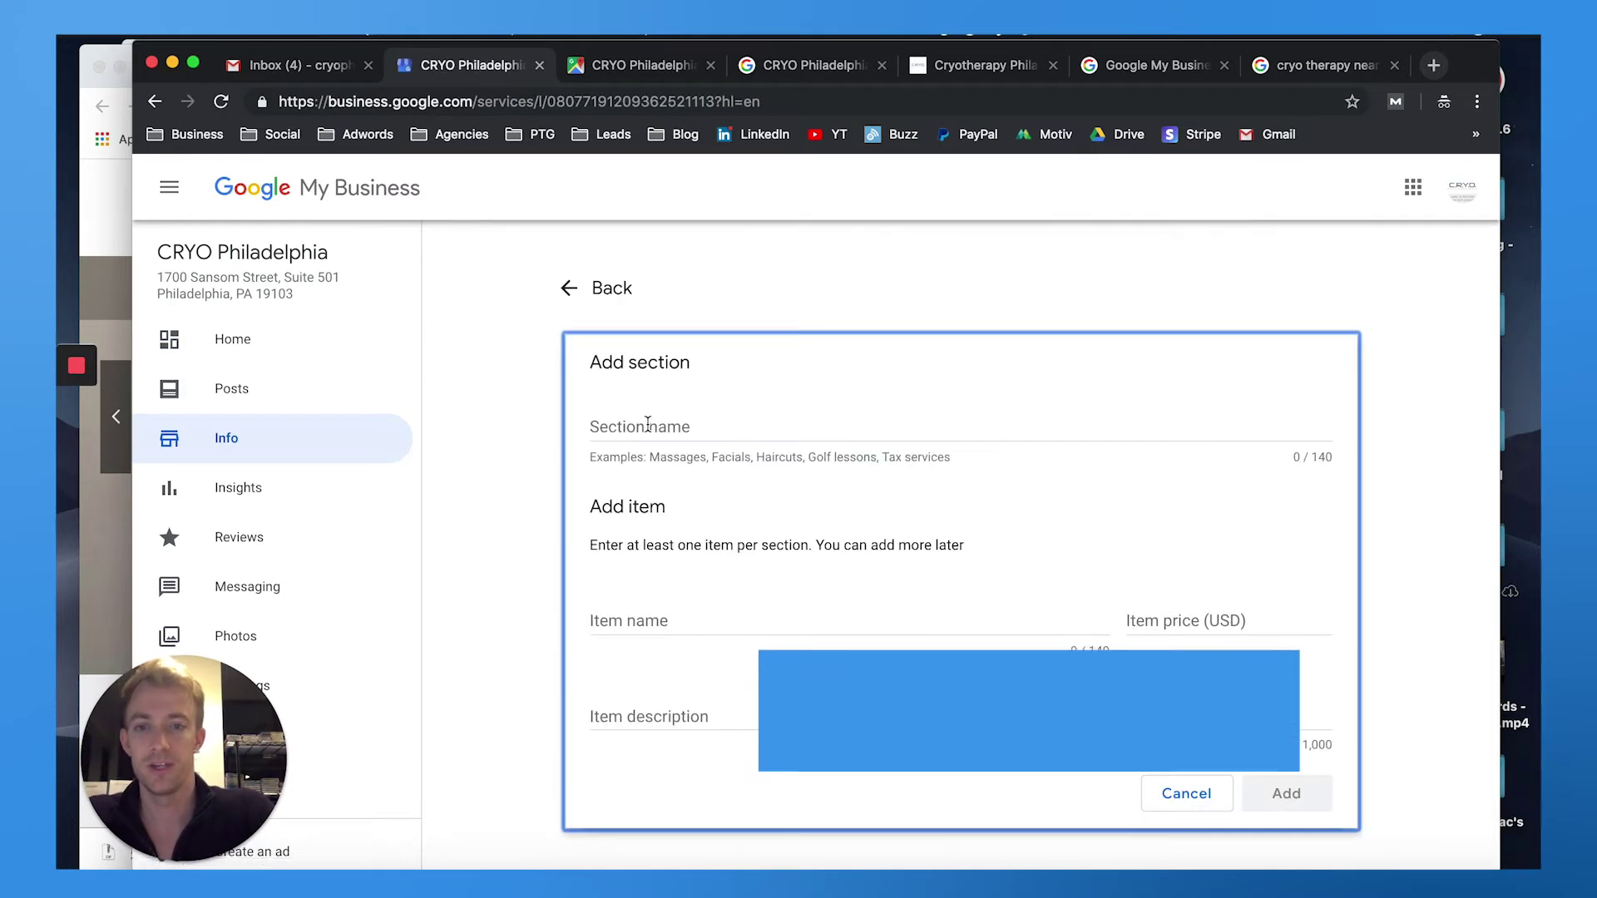
pyautogui.write('Cryotherapy')
# Step: Name a Cryotherapy section item 'Full Body Cryotherapy' and check its package prices on the CRYO website
pyautogui.click(665, 622)
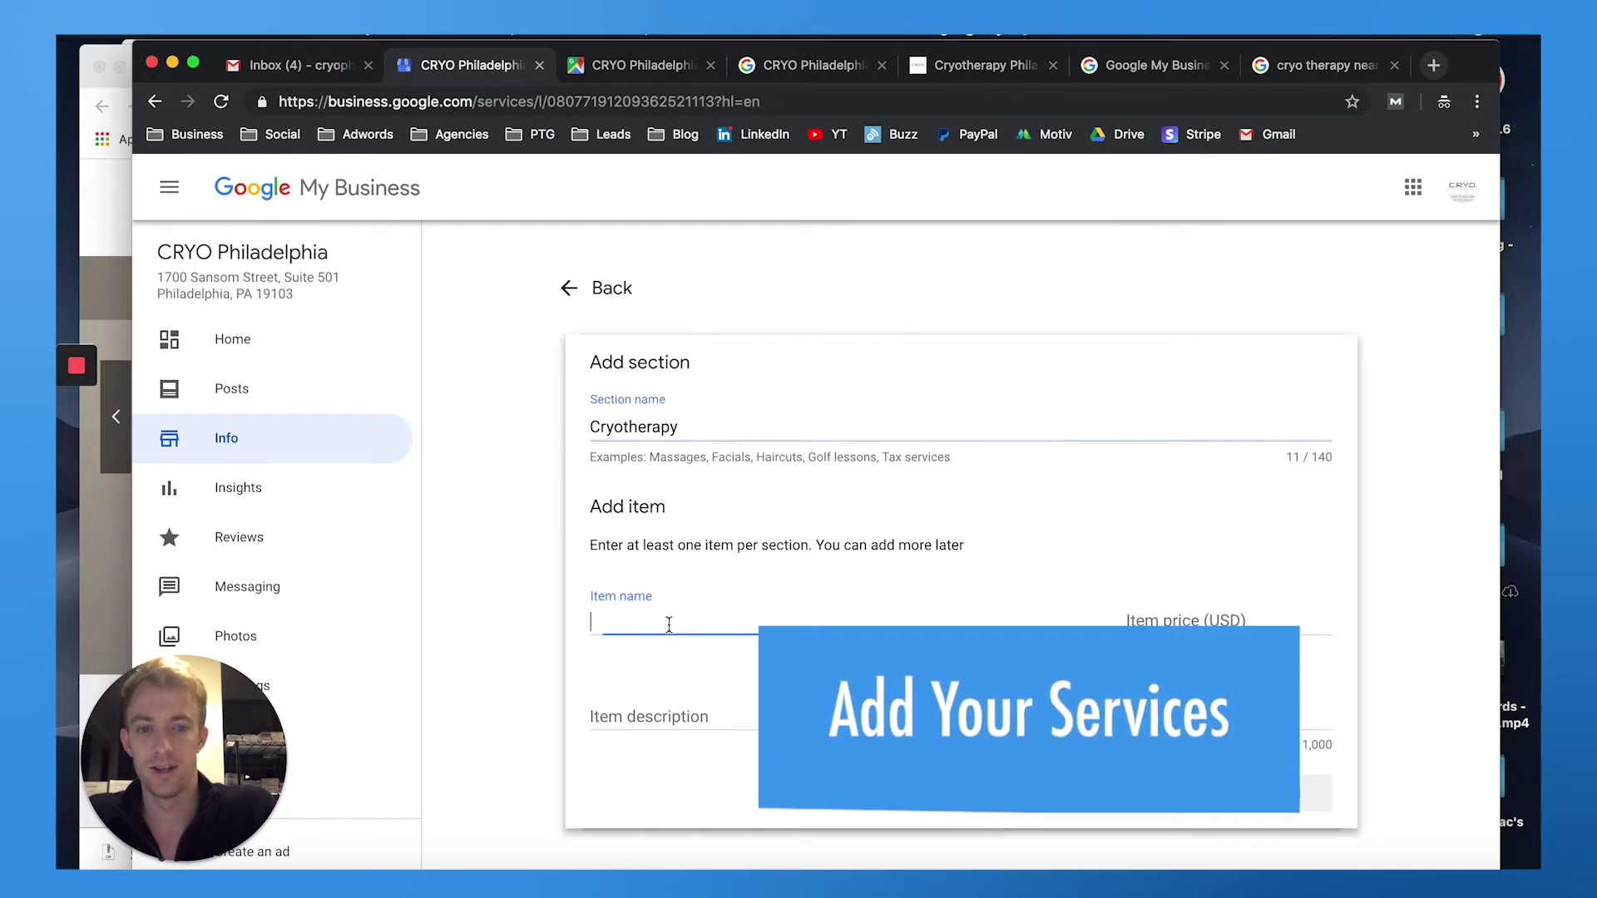
pyautogui.write('Cry')
pyautogui.press('BackSpace')
pyautogui.press('BackSpace')
pyautogui.press('BackSpace')
pyautogui.write('Full Body Cryotherapy')
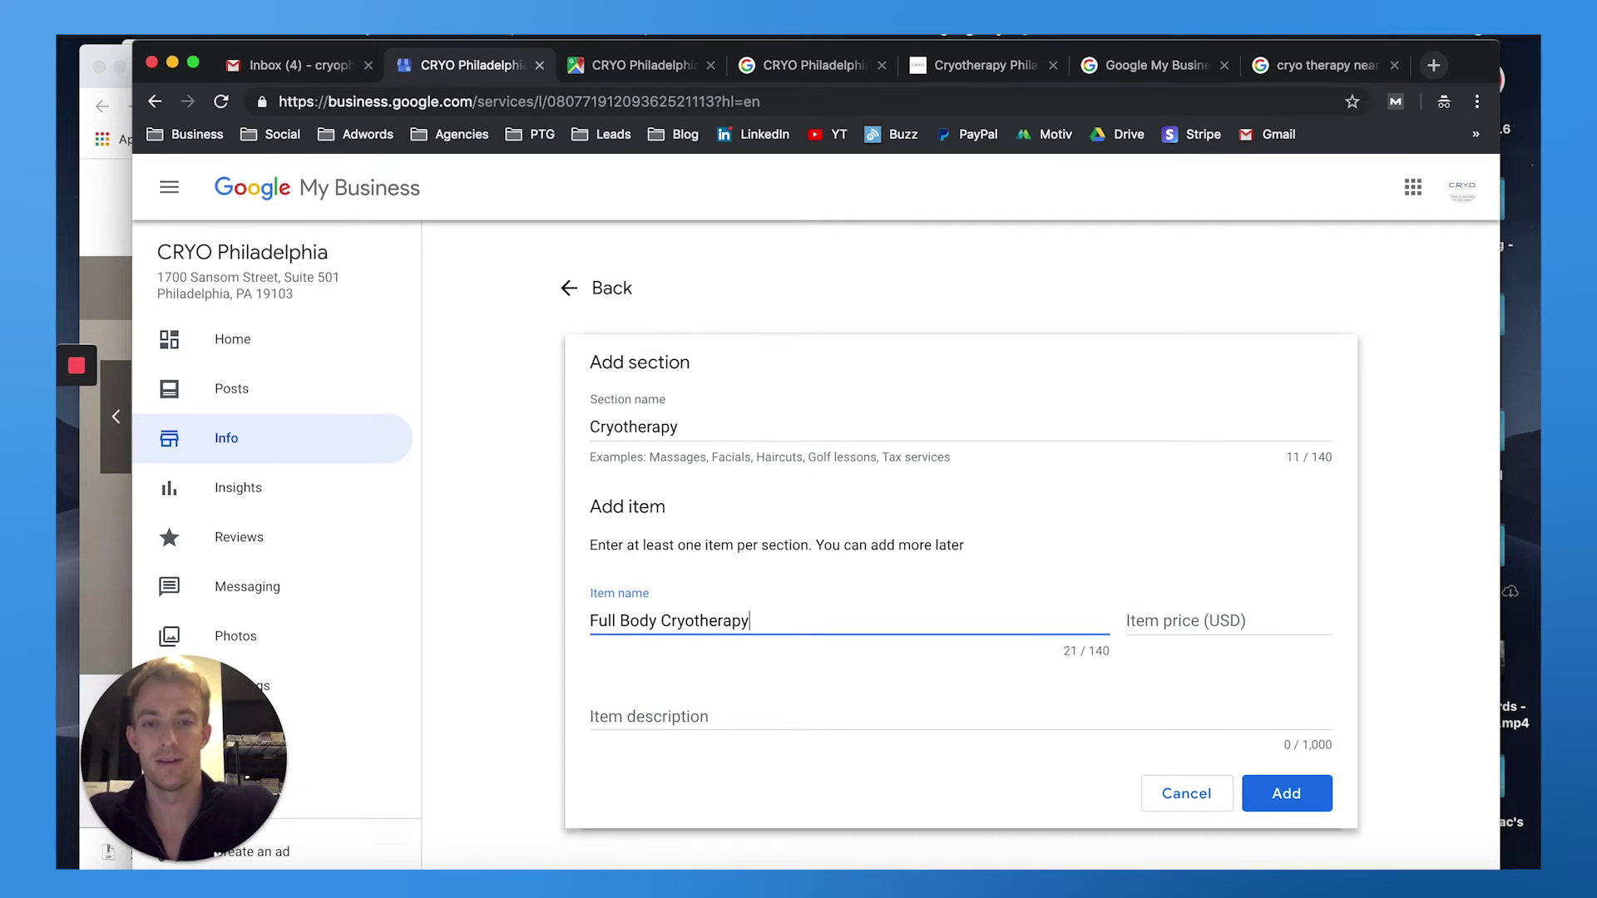
pyautogui.click(980, 69)
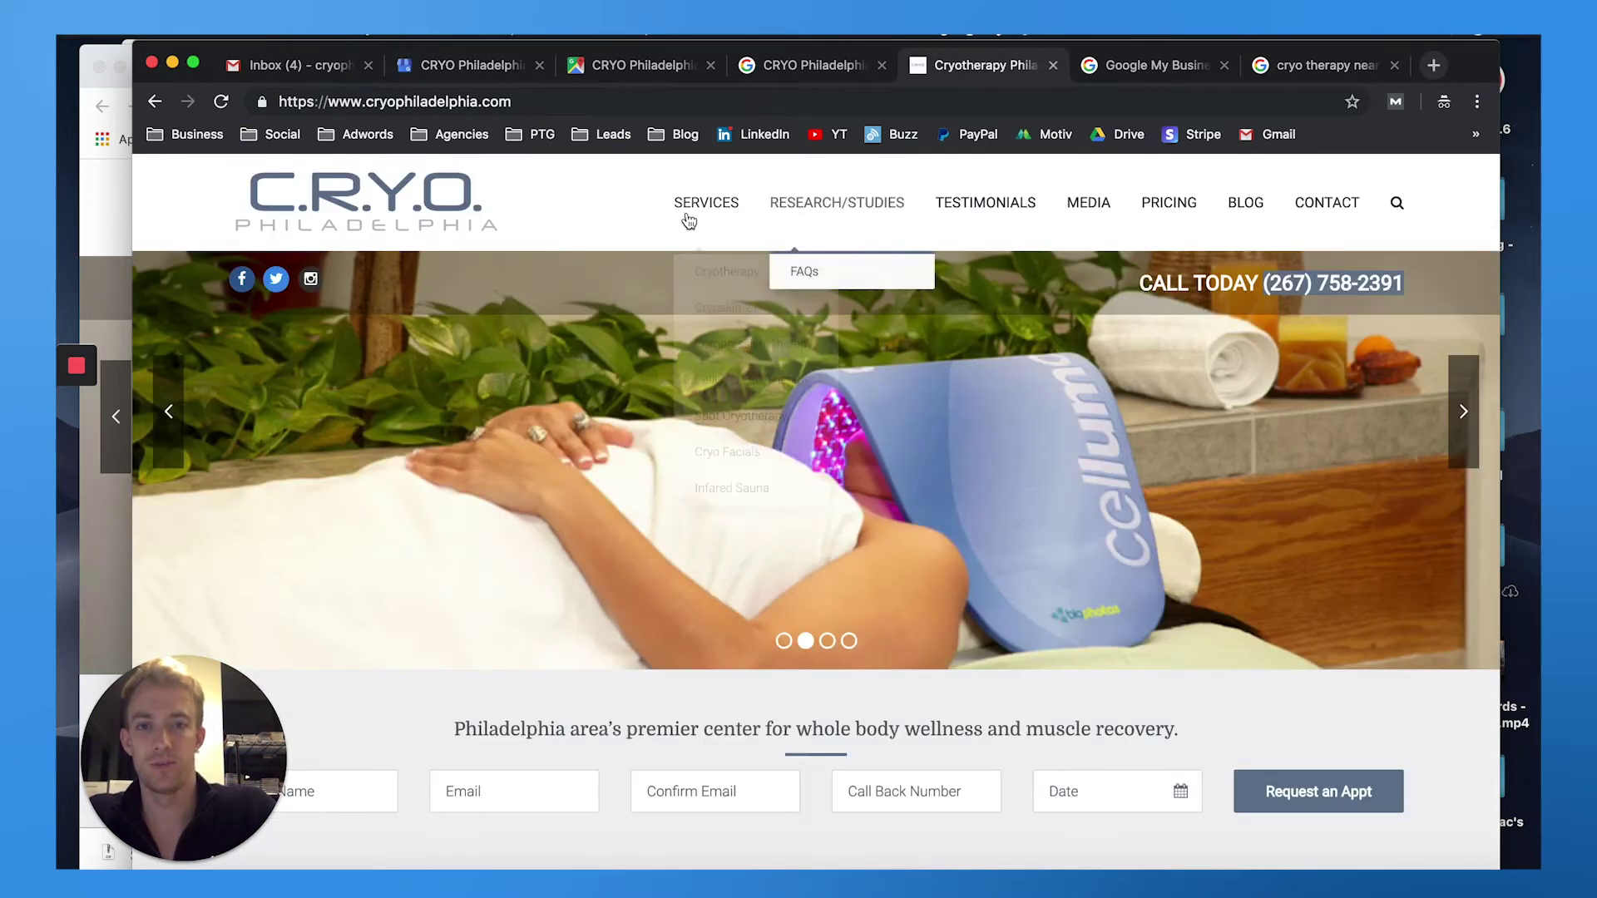
pyautogui.moveTo(706, 202)
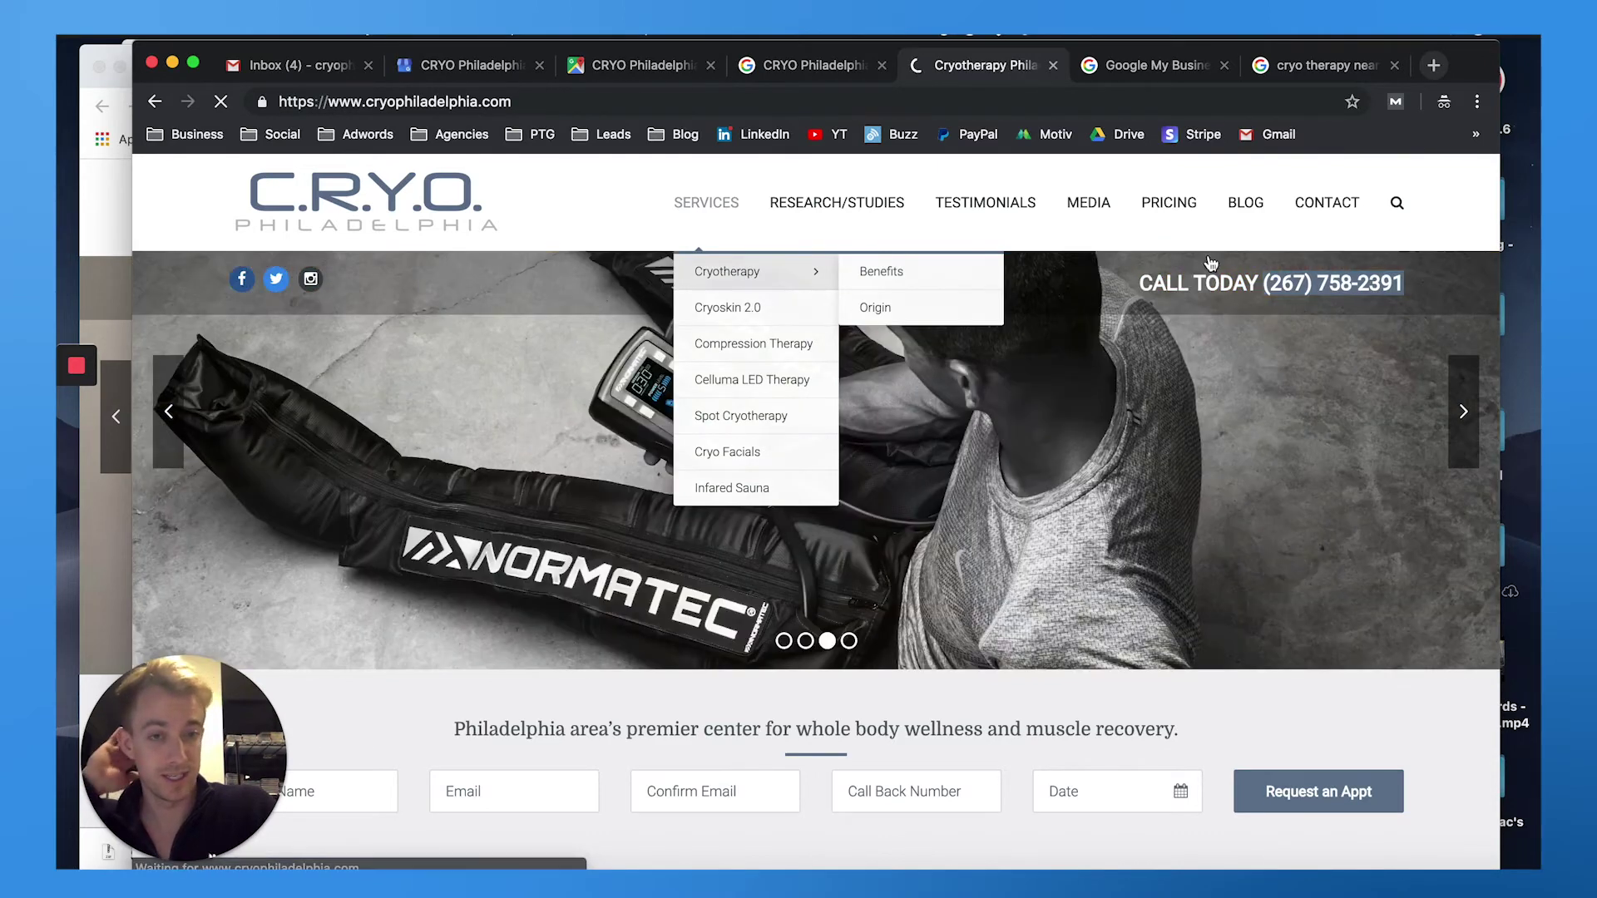
pyautogui.click(737, 273)
pyautogui.scroll(-5, 898, 472)
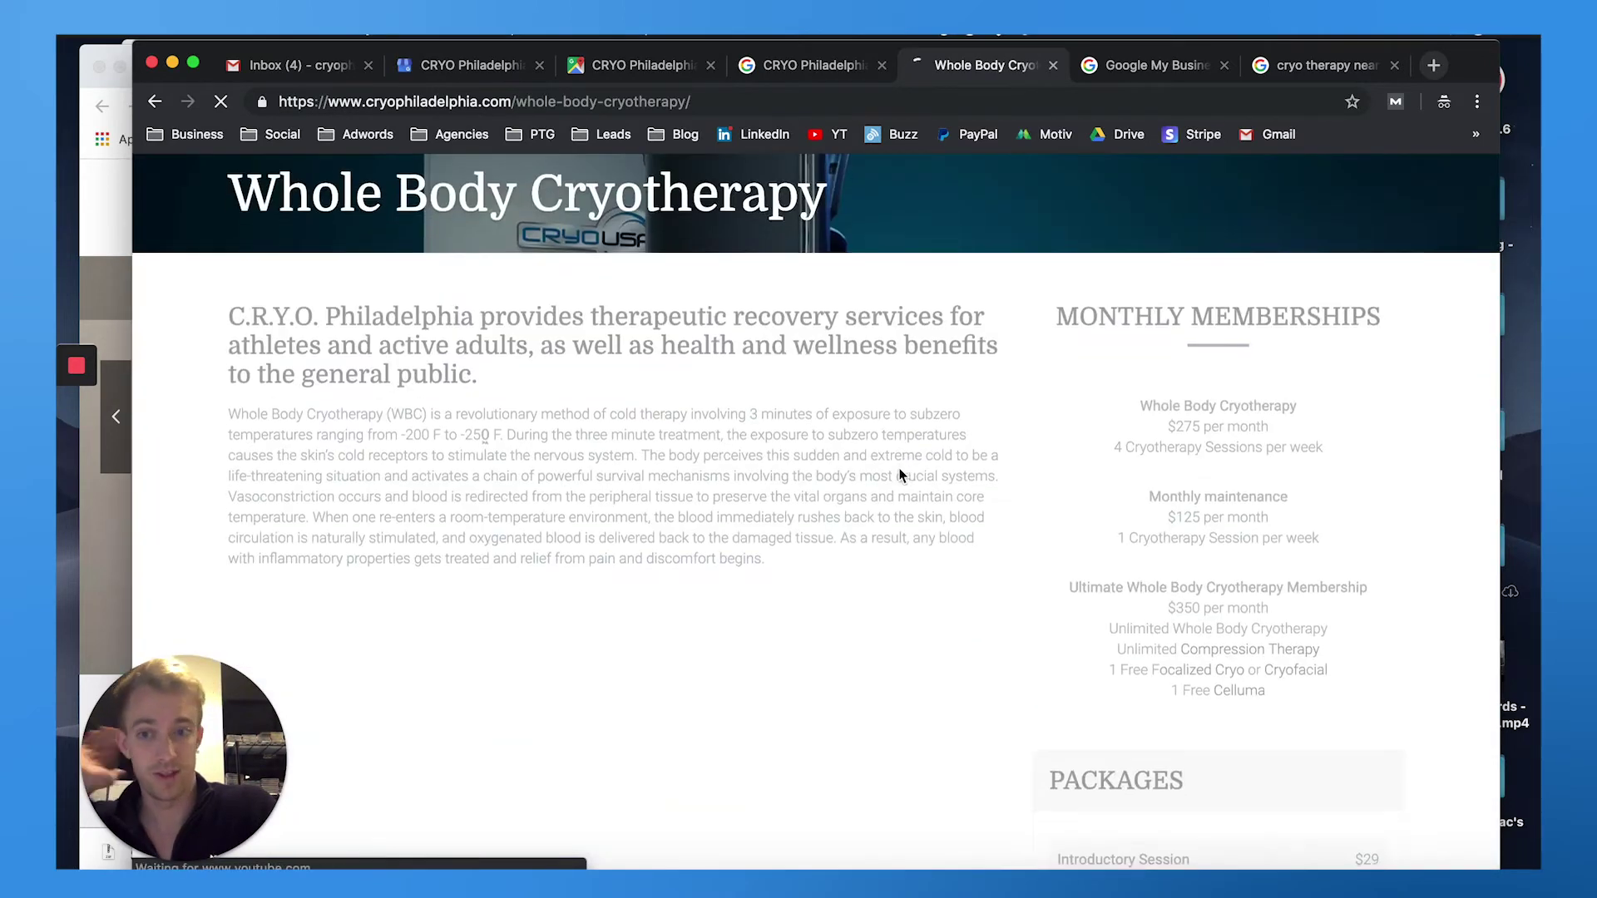
pyautogui.scroll(-5, 899, 469)
pyautogui.scroll(-3, 899, 468)
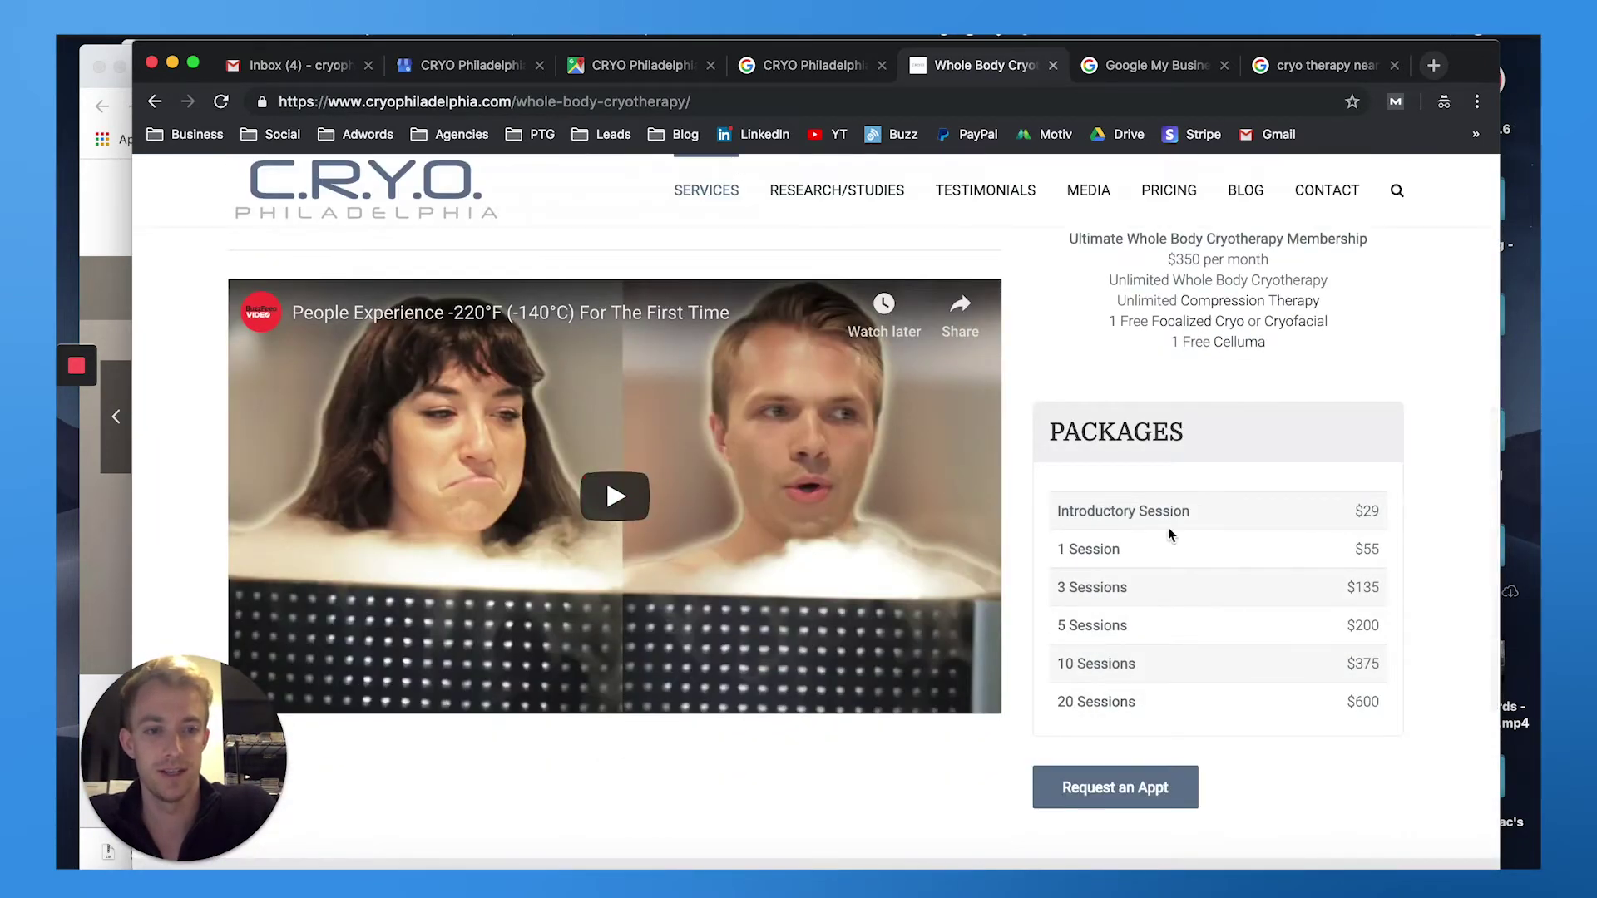
# Step: Save Full Body Cryotherapy at $29 with a description, then return to the Info page
pyautogui.click(790, 73)
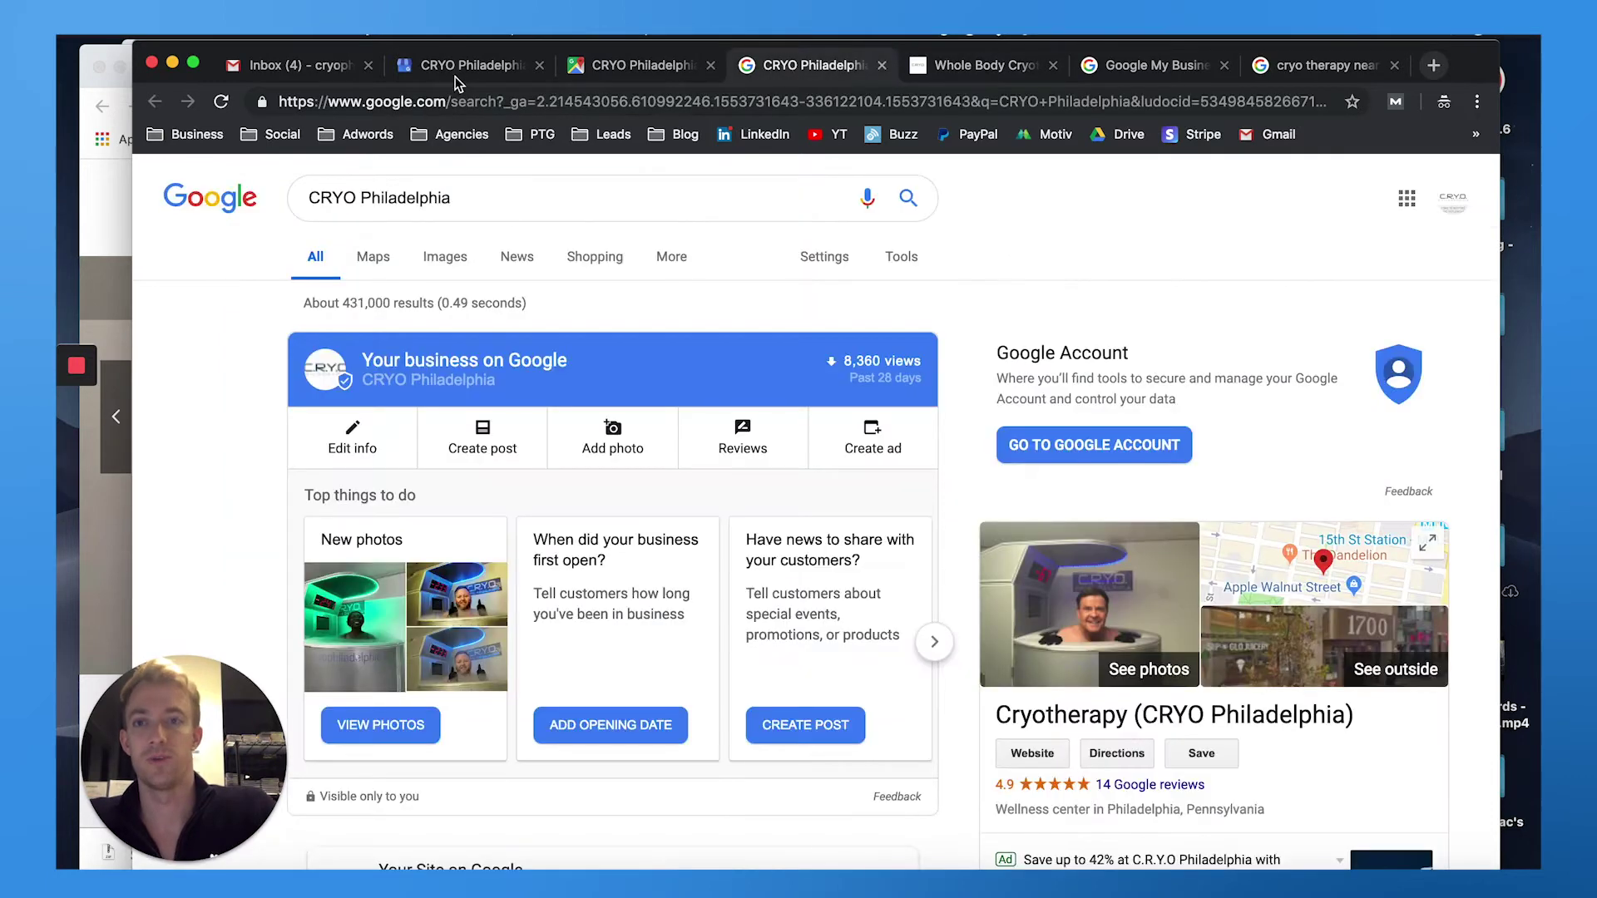
pyautogui.click(491, 69)
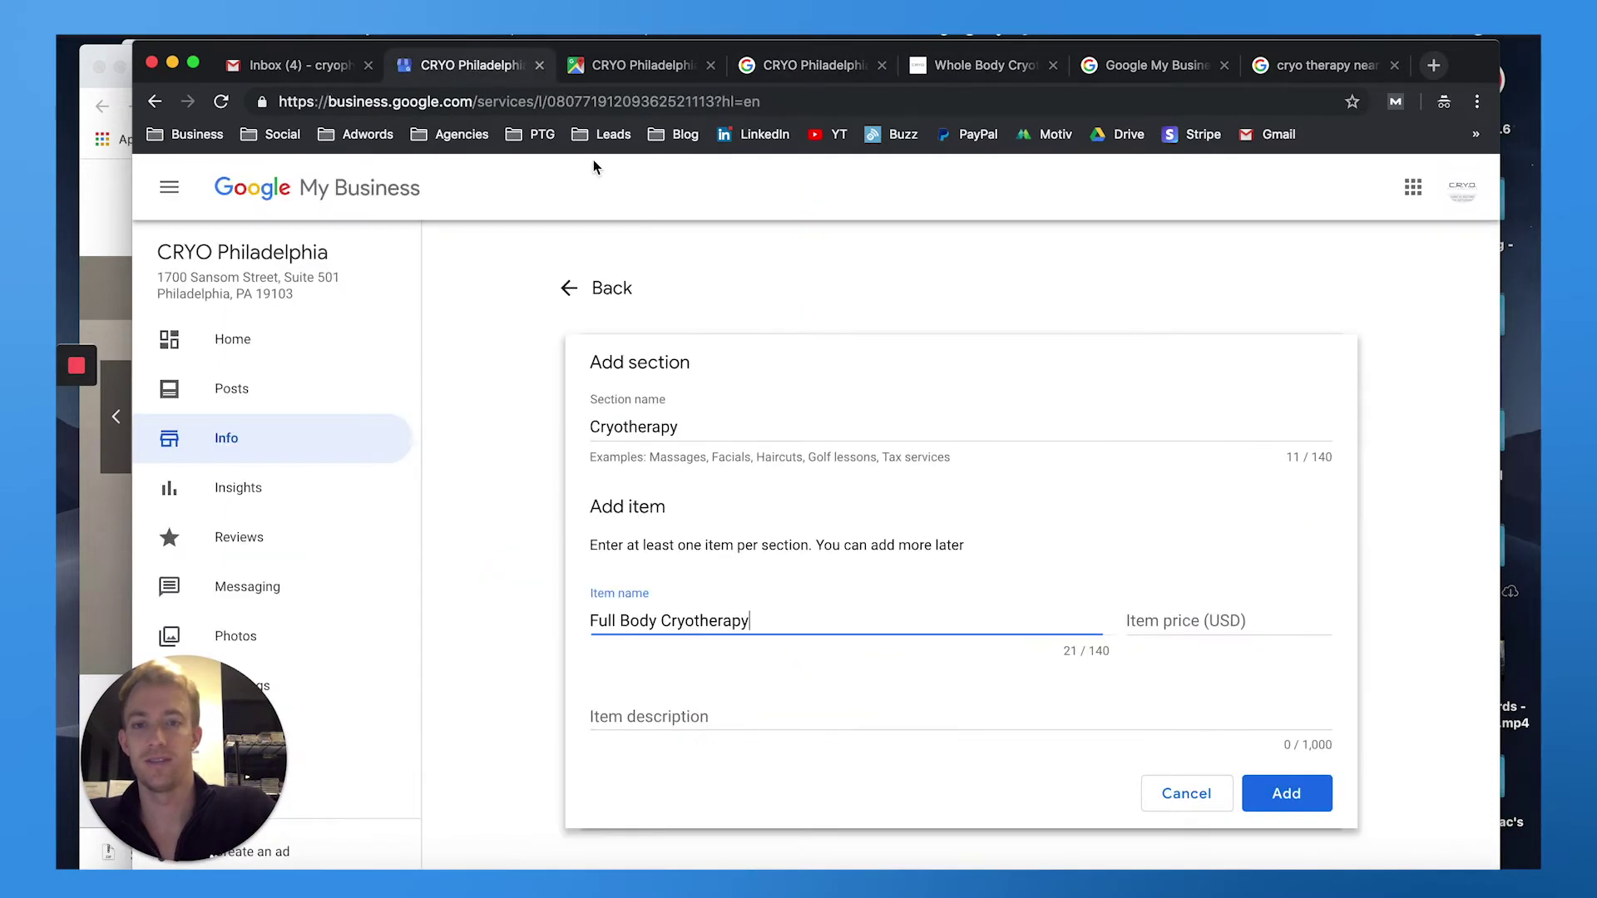
pyautogui.click(1185, 624)
pyautogui.write('29')
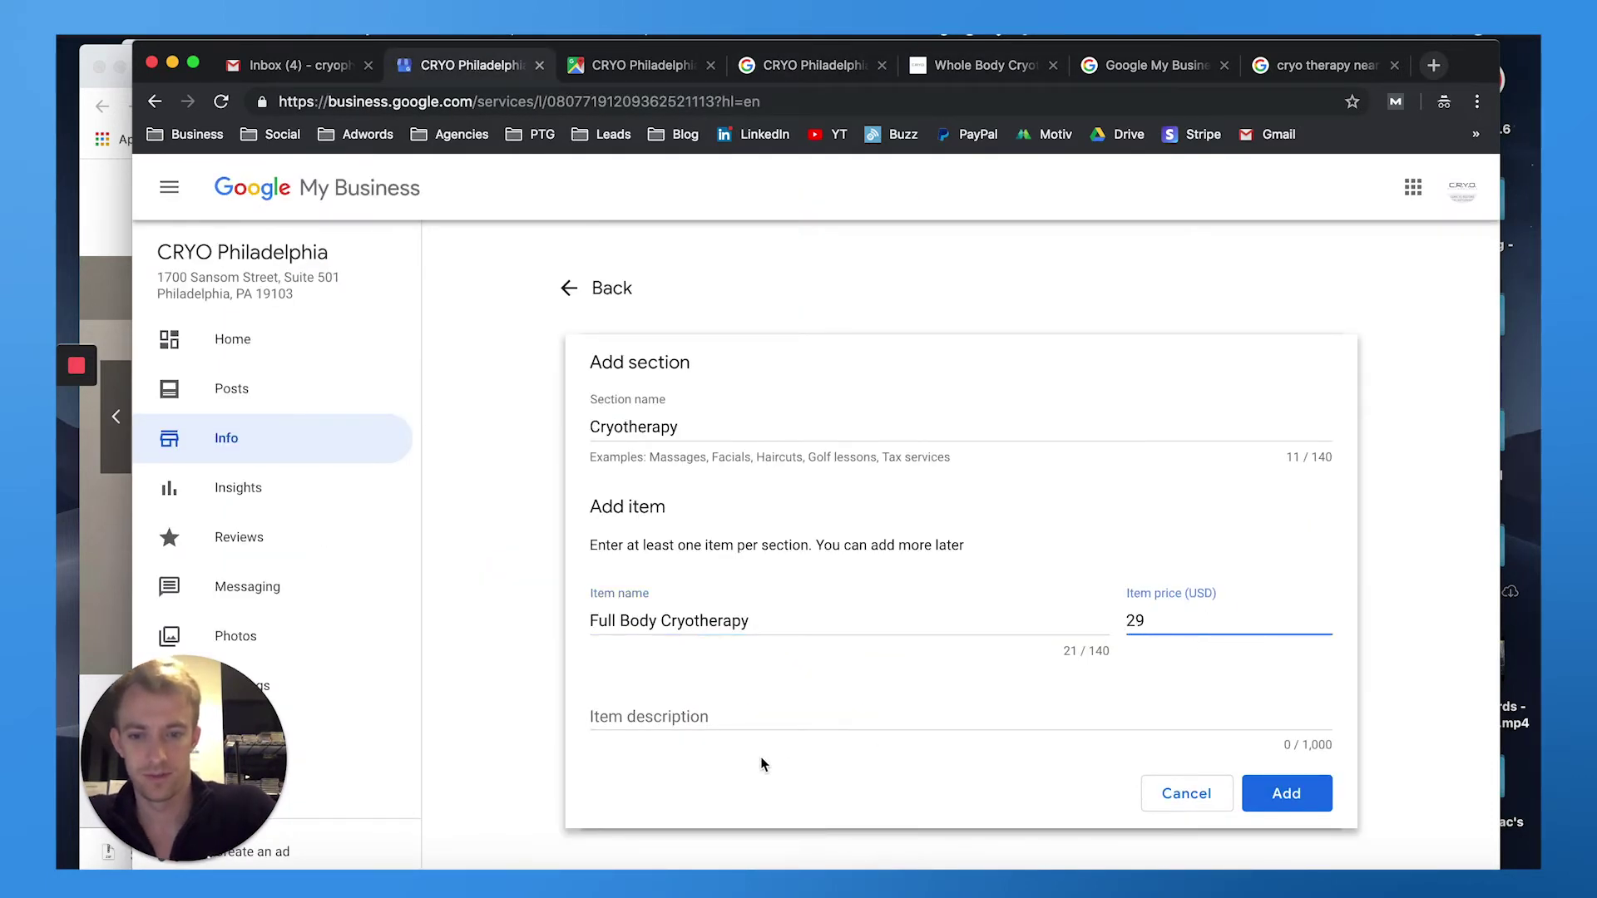
pyautogui.click(739, 709)
pyautogui.write('Full Body cryotherapy treatment in our Cryo chambers will help with your body recovery and circulat')
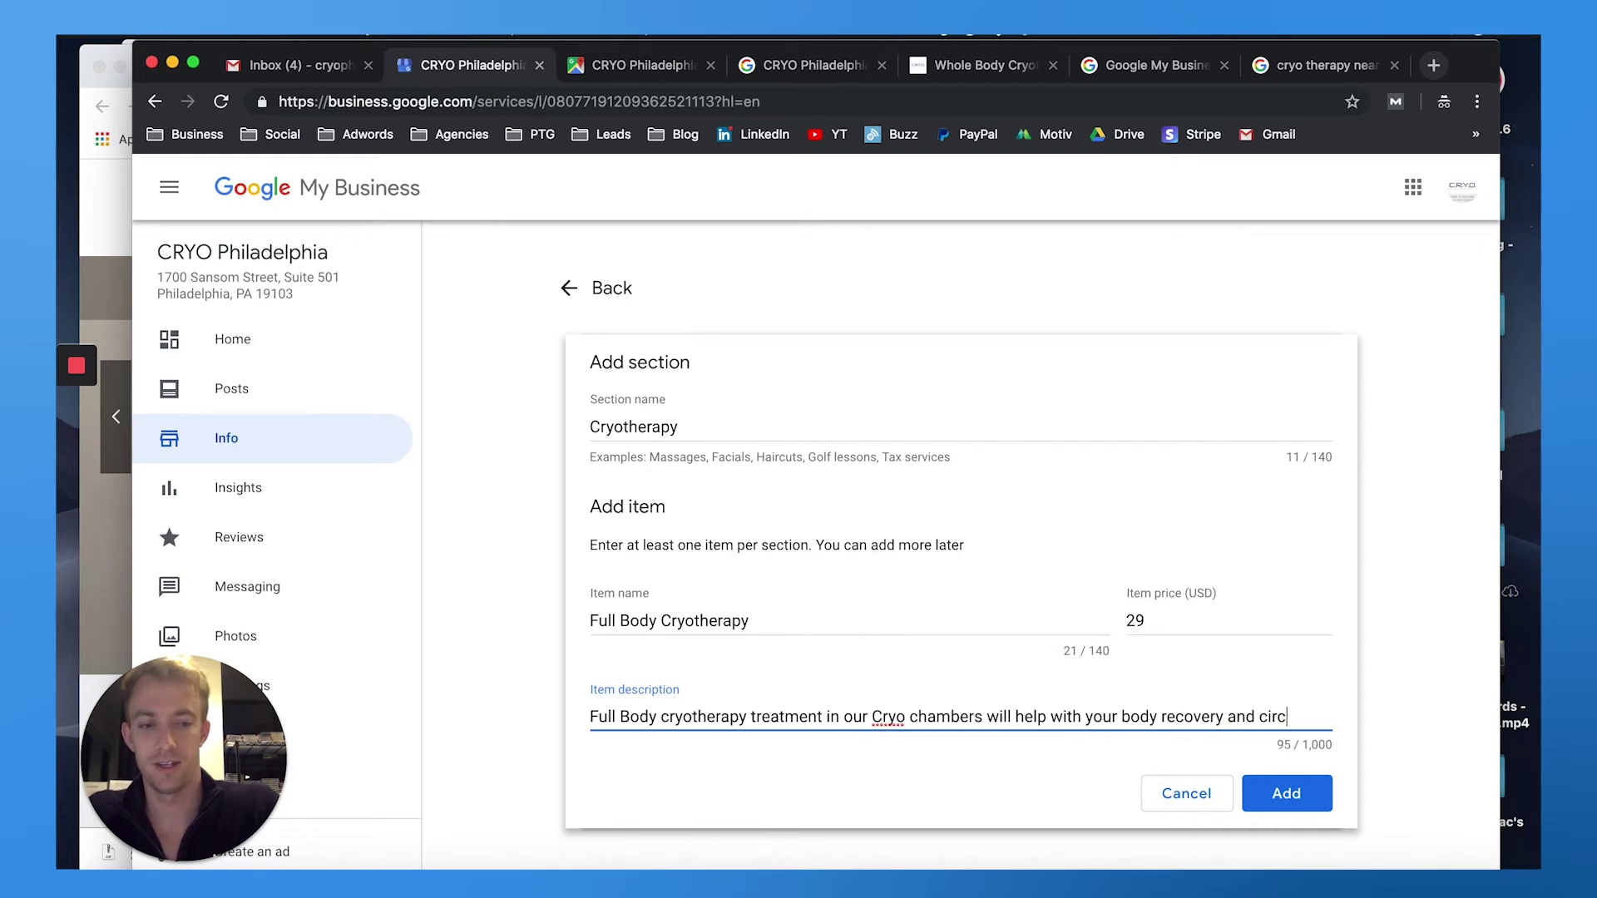
pyautogui.write('ion')
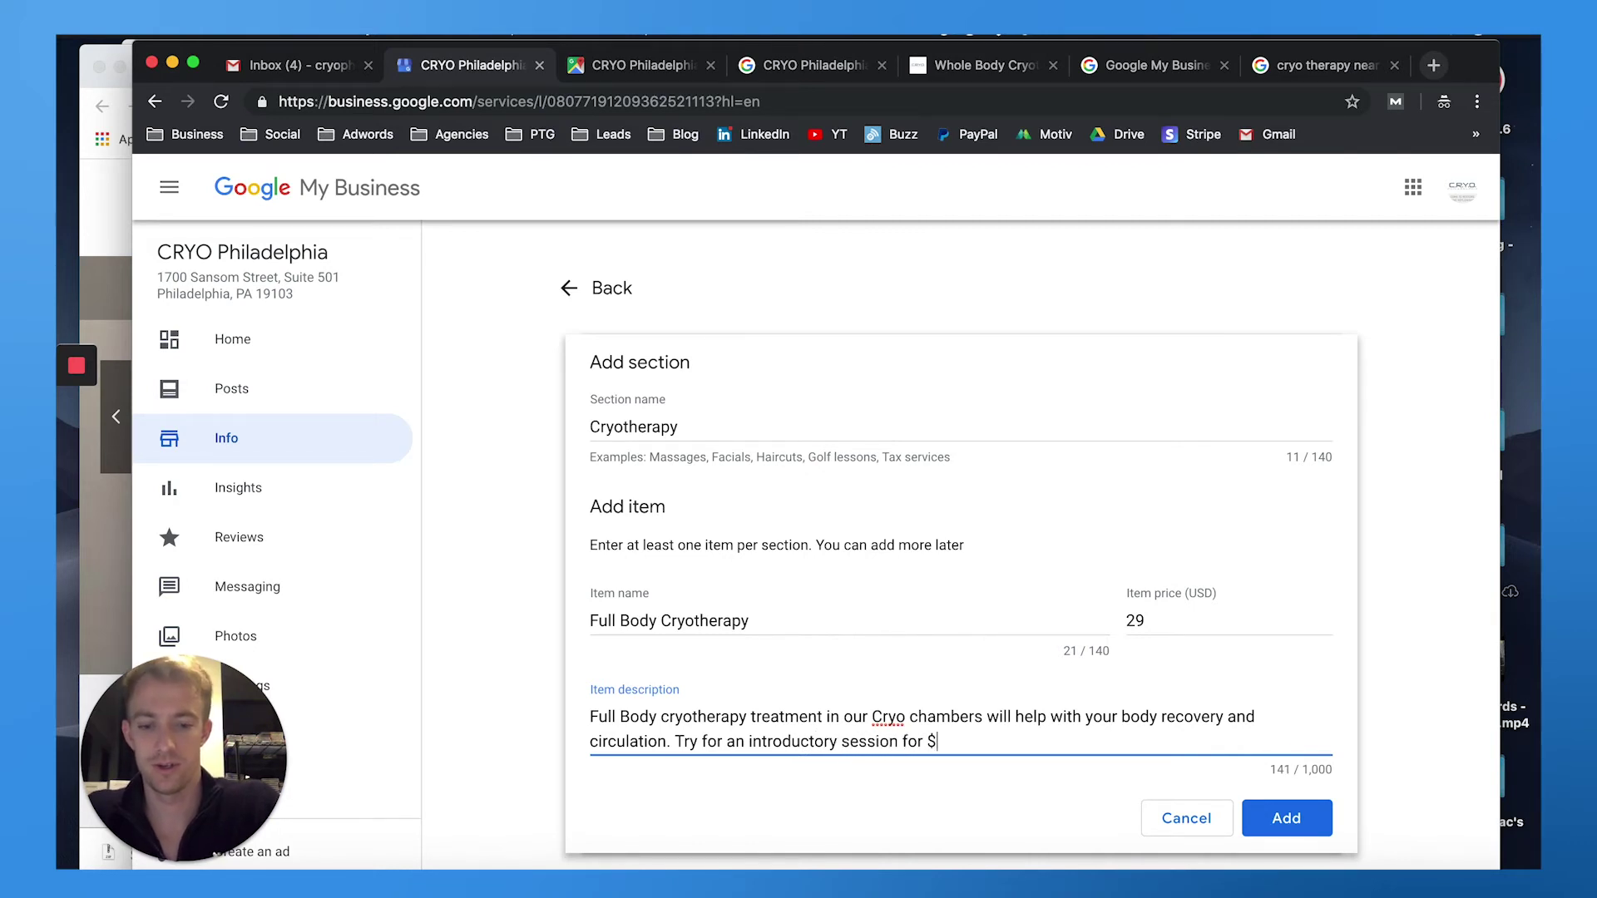
pyautogui.scroll(-1, 1000, 685)
pyautogui.write('29.')
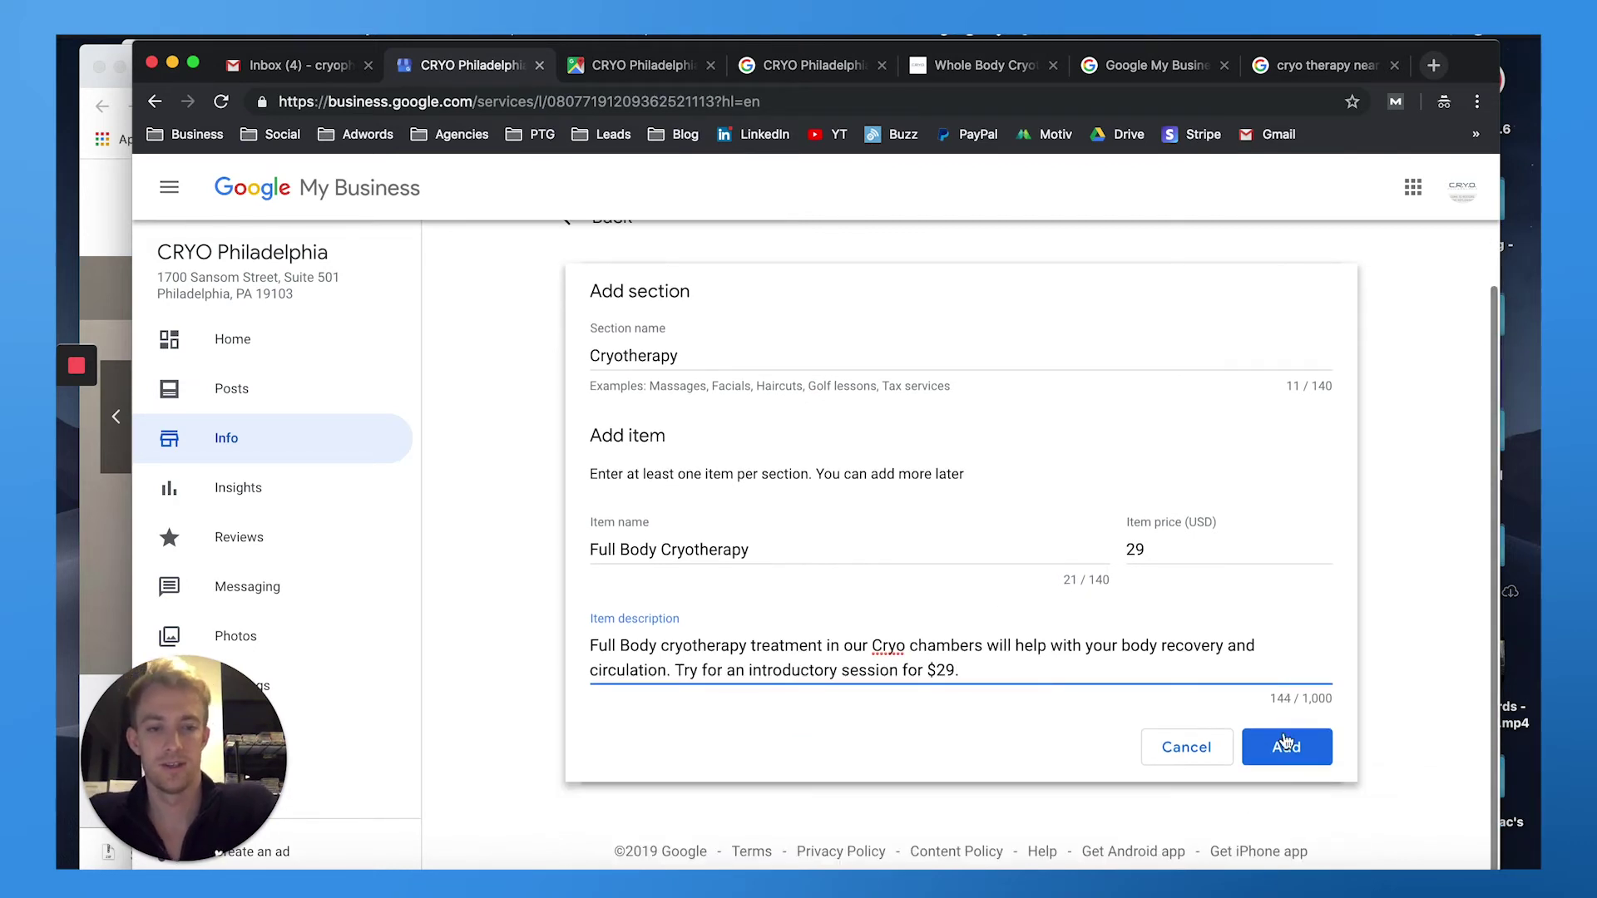
pyautogui.click(1285, 743)
pyautogui.scroll(1, 731, 530)
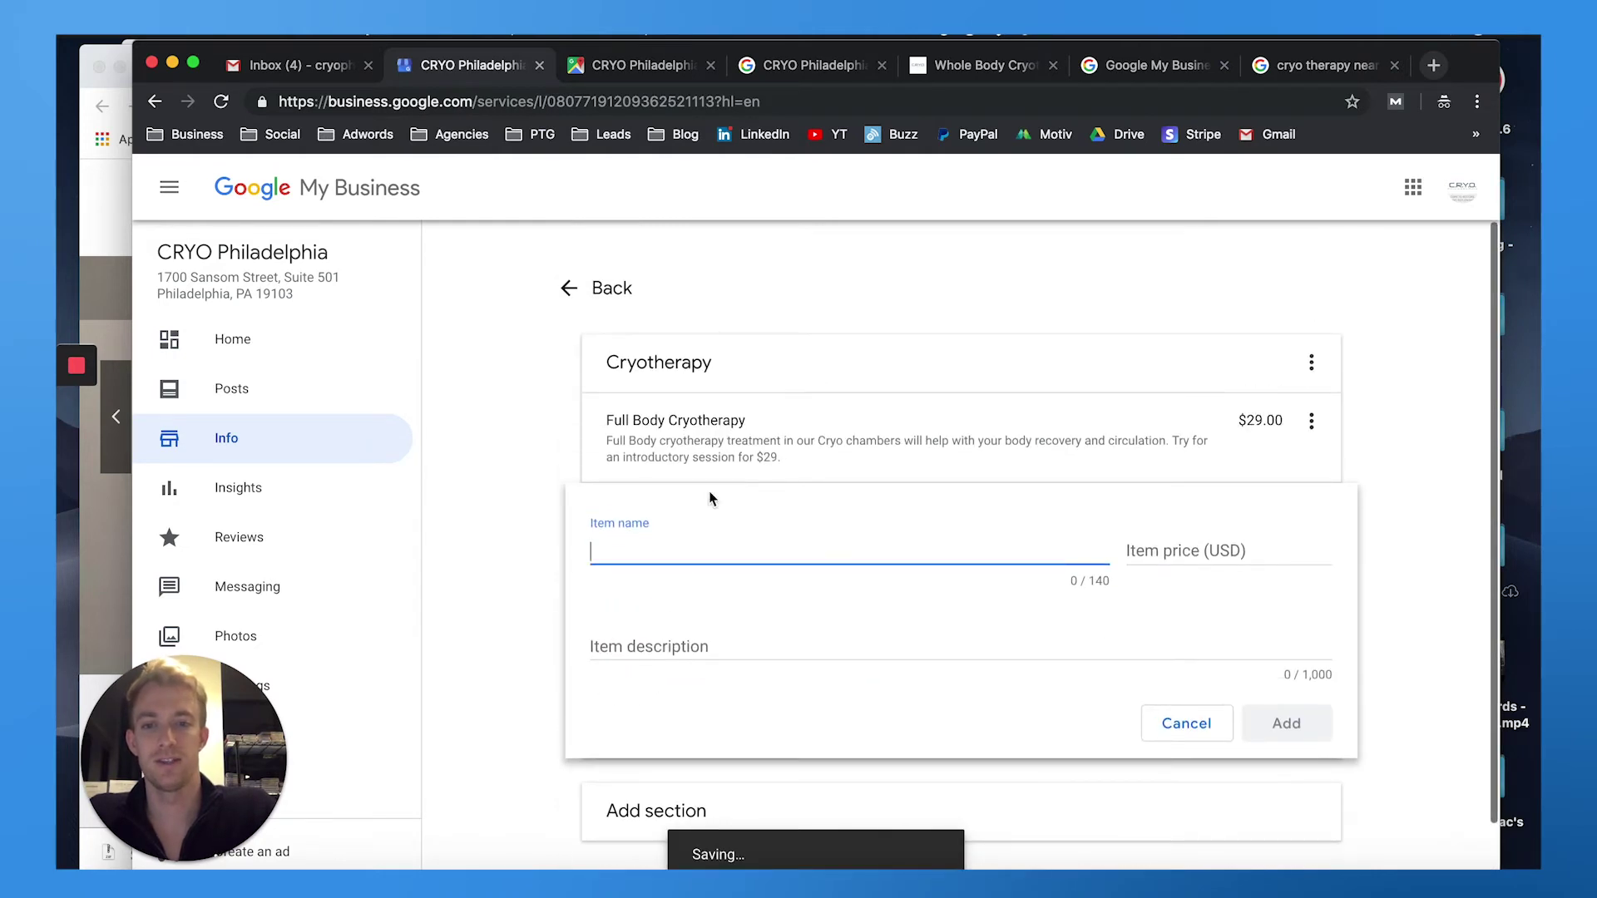
pyautogui.click(570, 292)
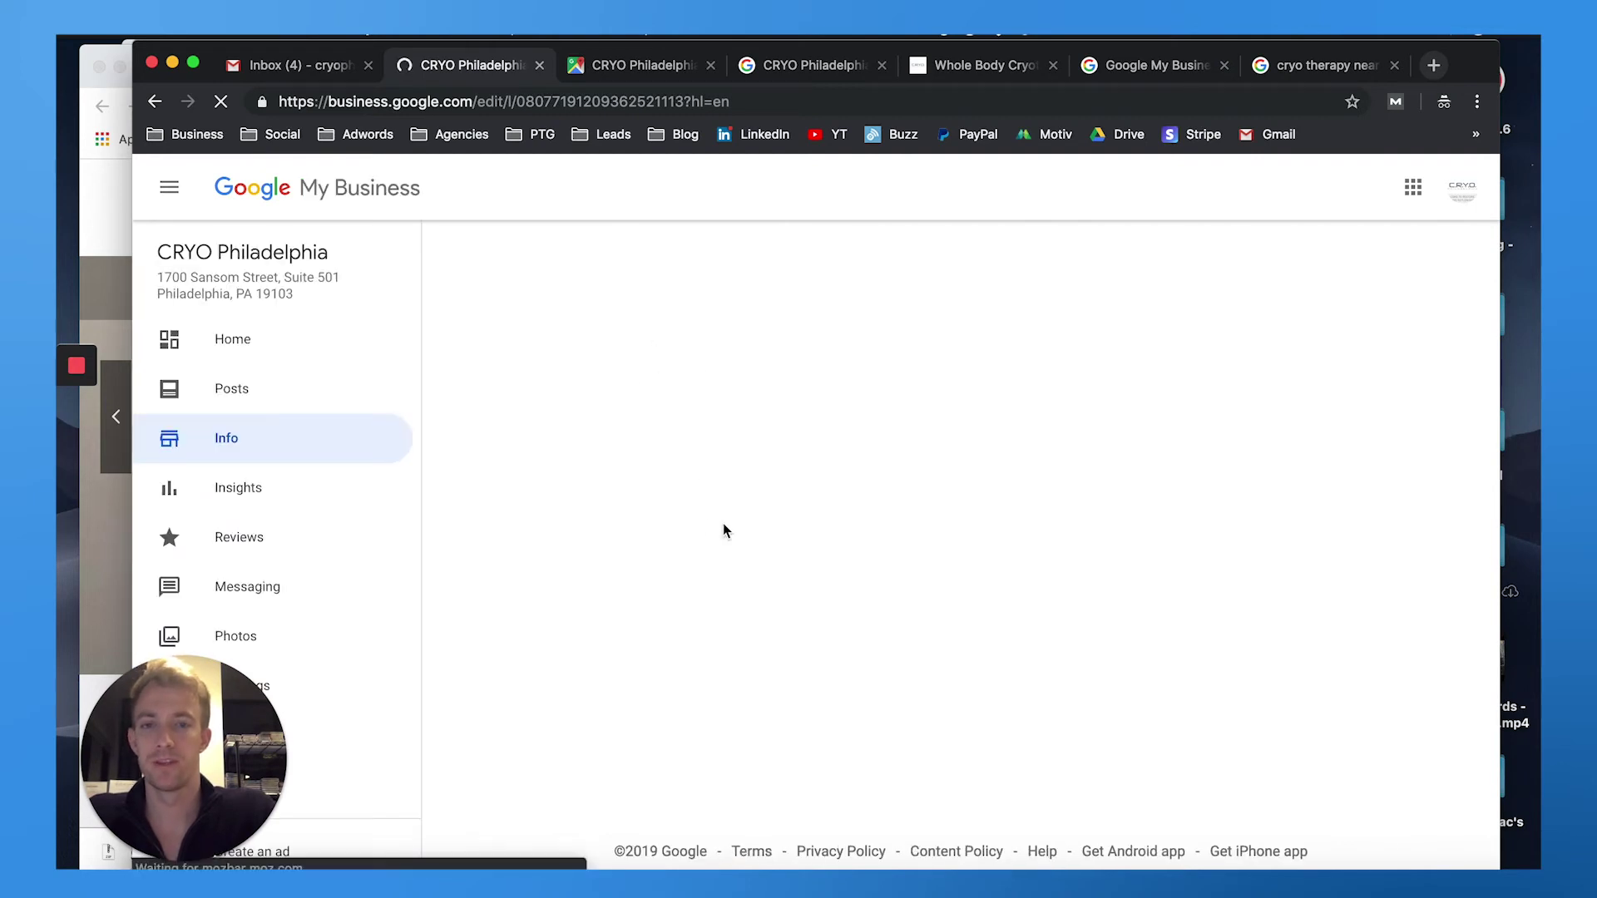
pyautogui.scroll(-1, 678, 516)
pyautogui.scroll(-3, 678, 517)
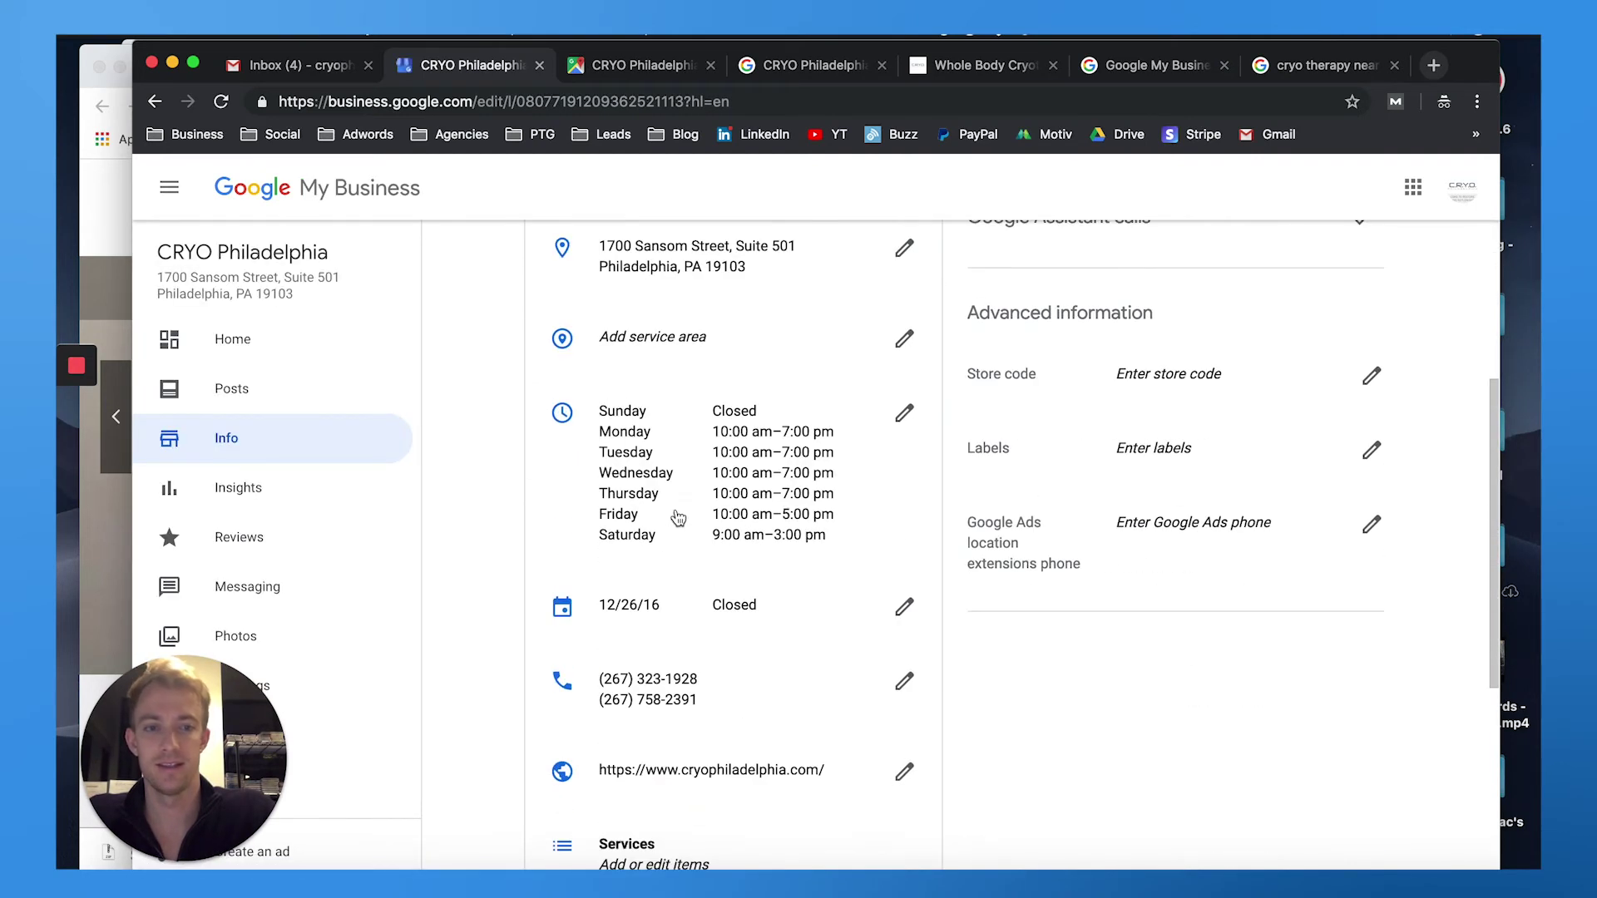
pyautogui.scroll(-2, 677, 517)
pyautogui.scroll(-2, 678, 516)
pyautogui.scroll(-1, 678, 517)
pyautogui.scroll(-1, 678, 518)
# Step: Apply the Women-Led highlight attribute and start the business description editor
pyautogui.click(674, 537)
pyautogui.click(745, 569)
pyautogui.click(972, 613)
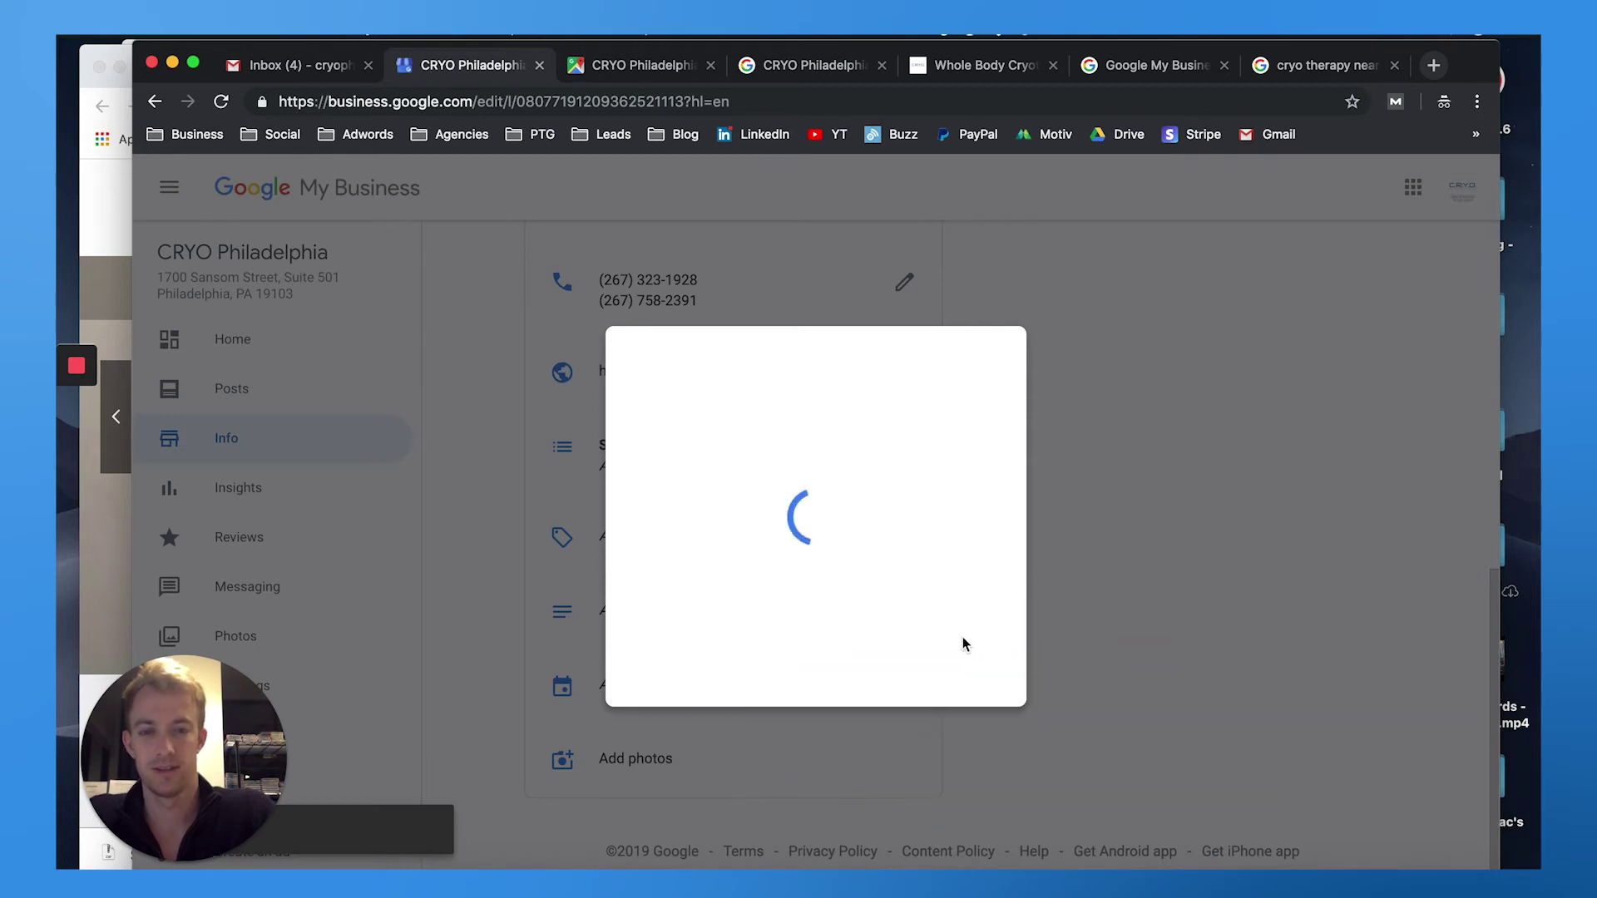
pyautogui.scroll(-1, 798, 649)
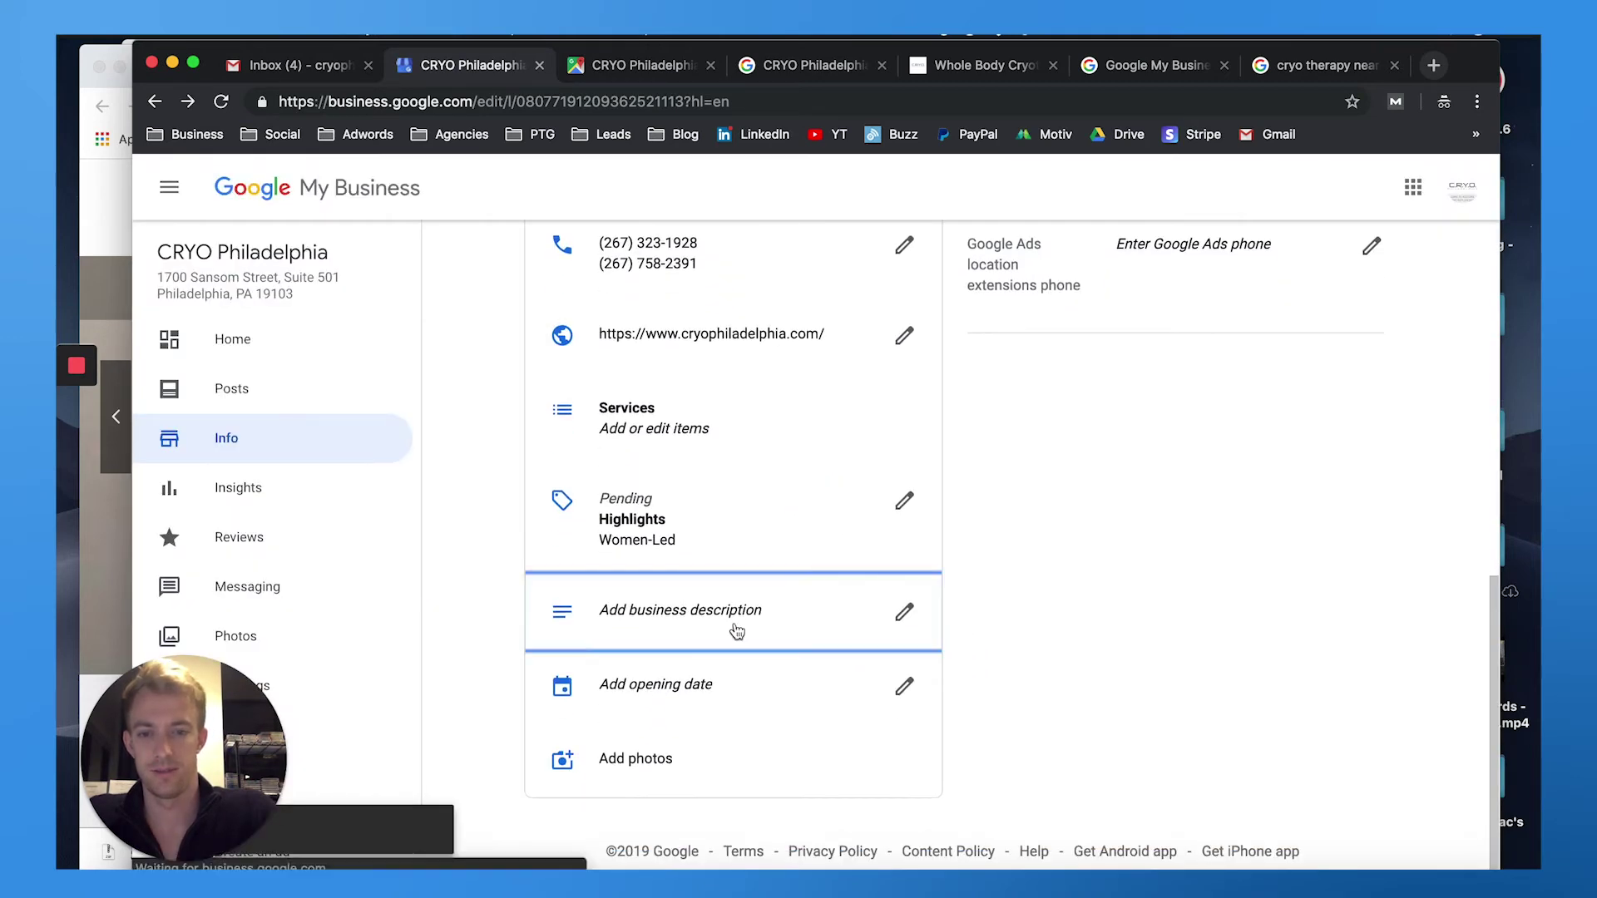
pyautogui.click(737, 624)
# Step: Browse the CRYO Philadelphia website homepage for business description material
pyautogui.click(780, 69)
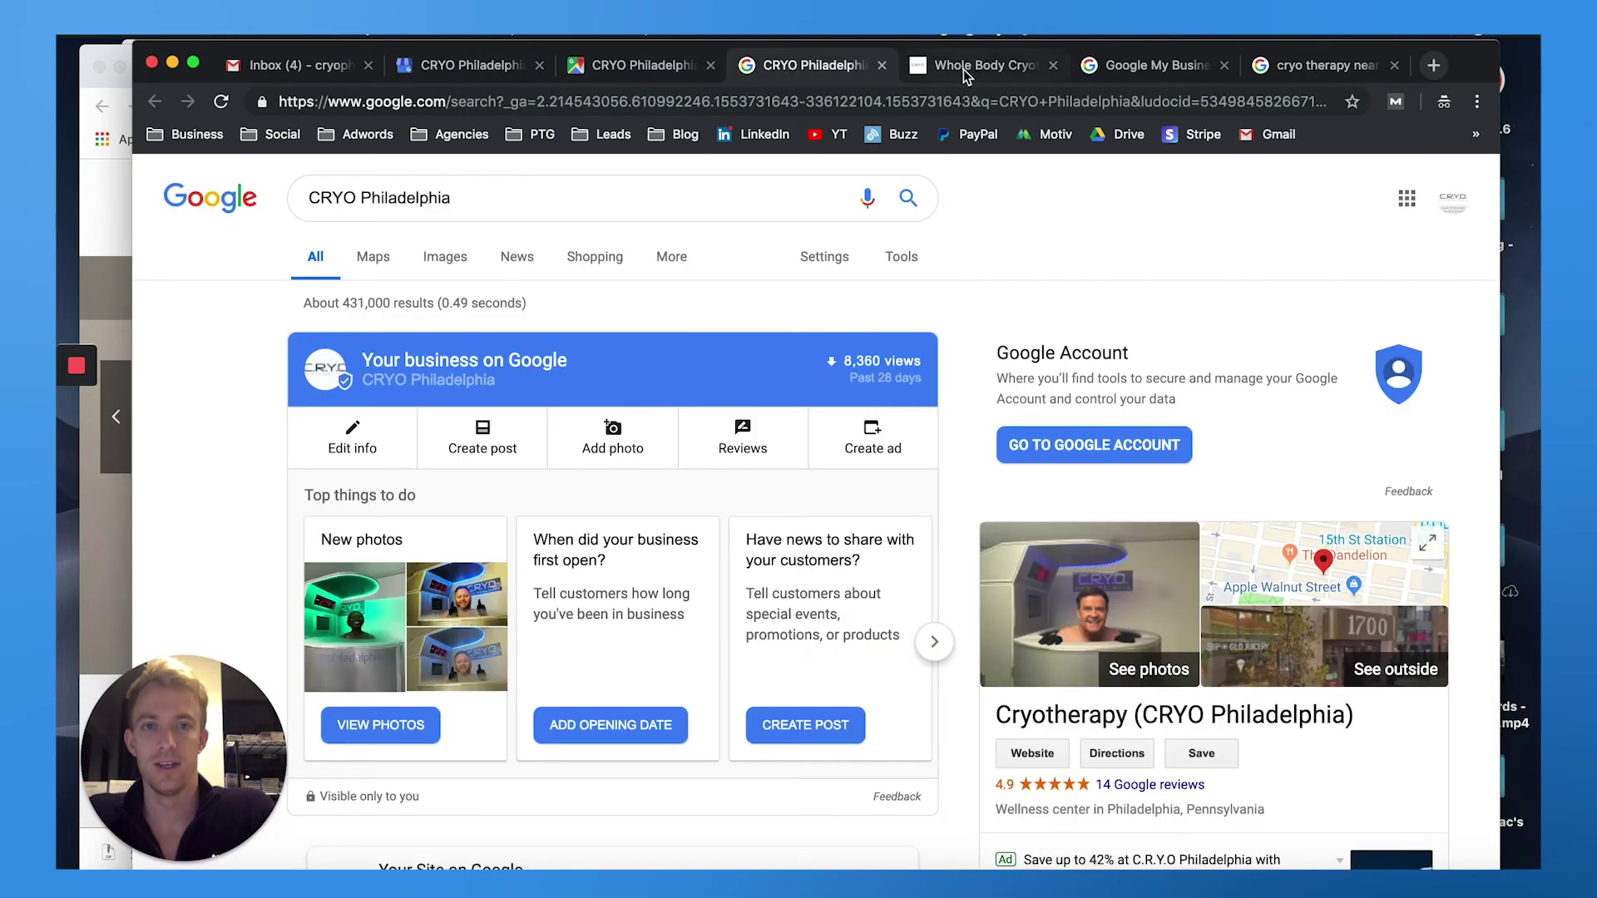
pyautogui.click(963, 69)
pyautogui.scroll(4, 873, 227)
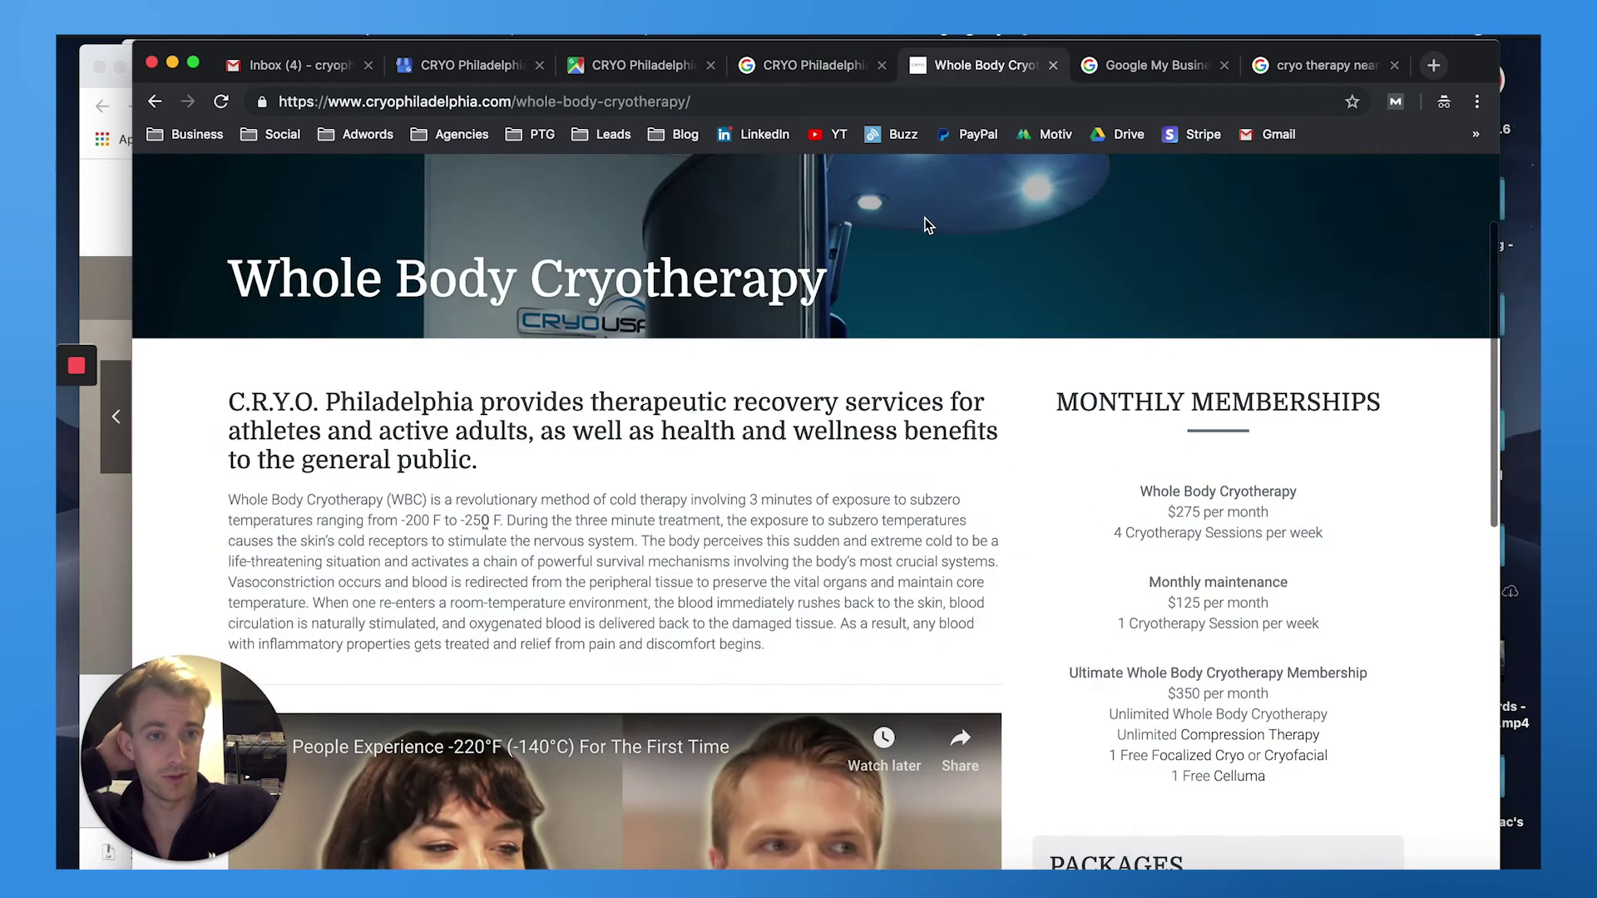
pyautogui.scroll(2, 772, 332)
pyautogui.click(424, 197)
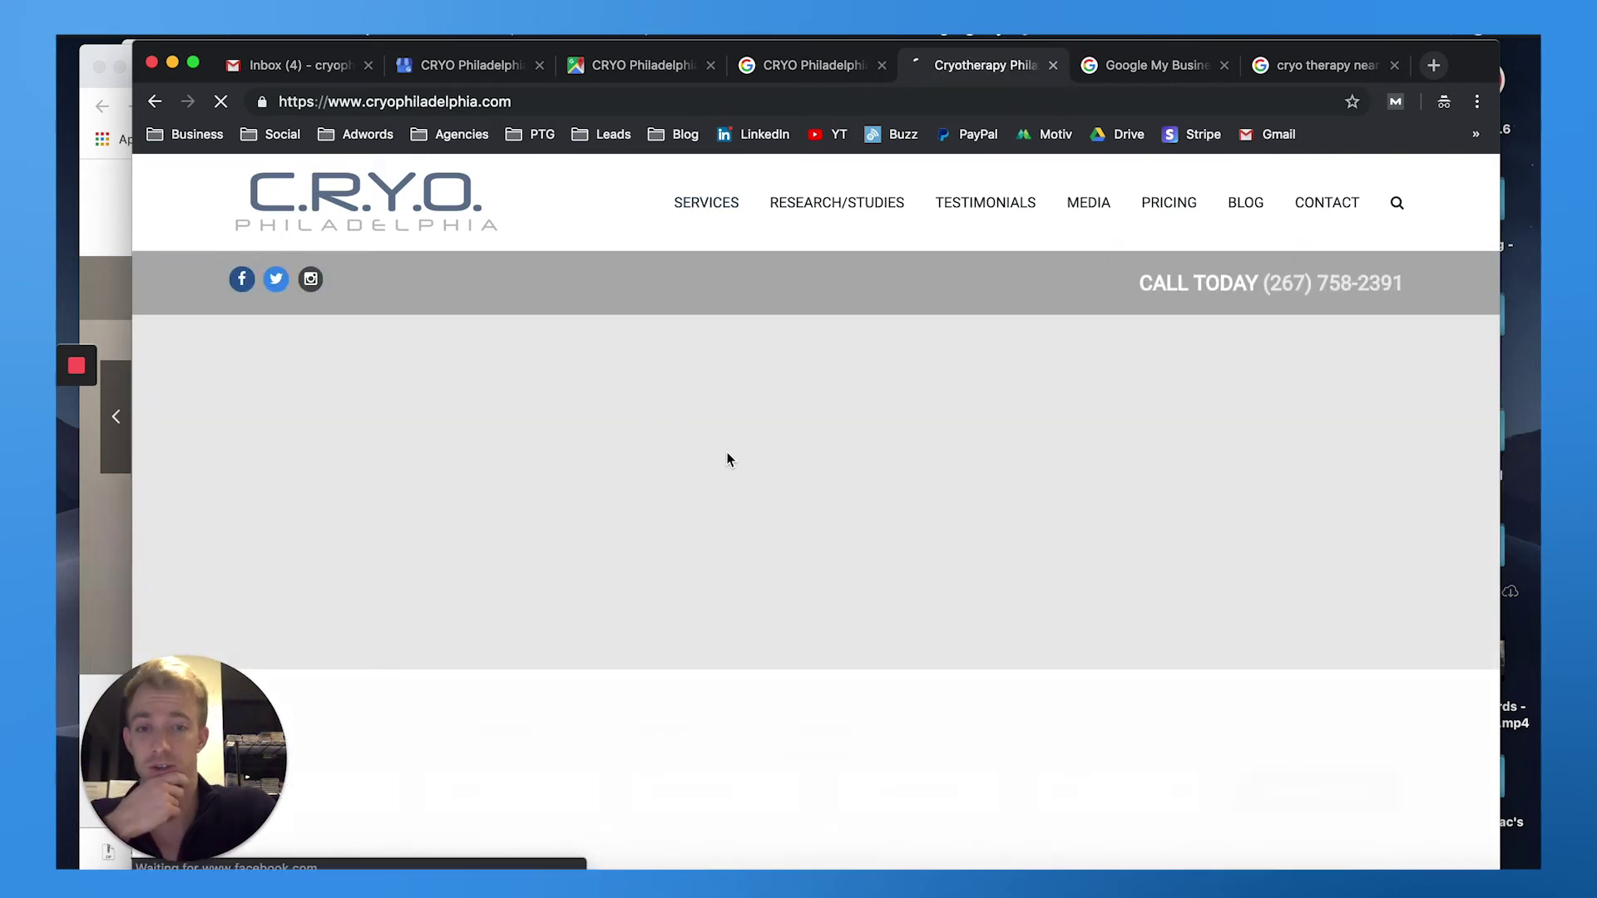
pyautogui.scroll(-5, 726, 451)
pyautogui.scroll(-3, 726, 452)
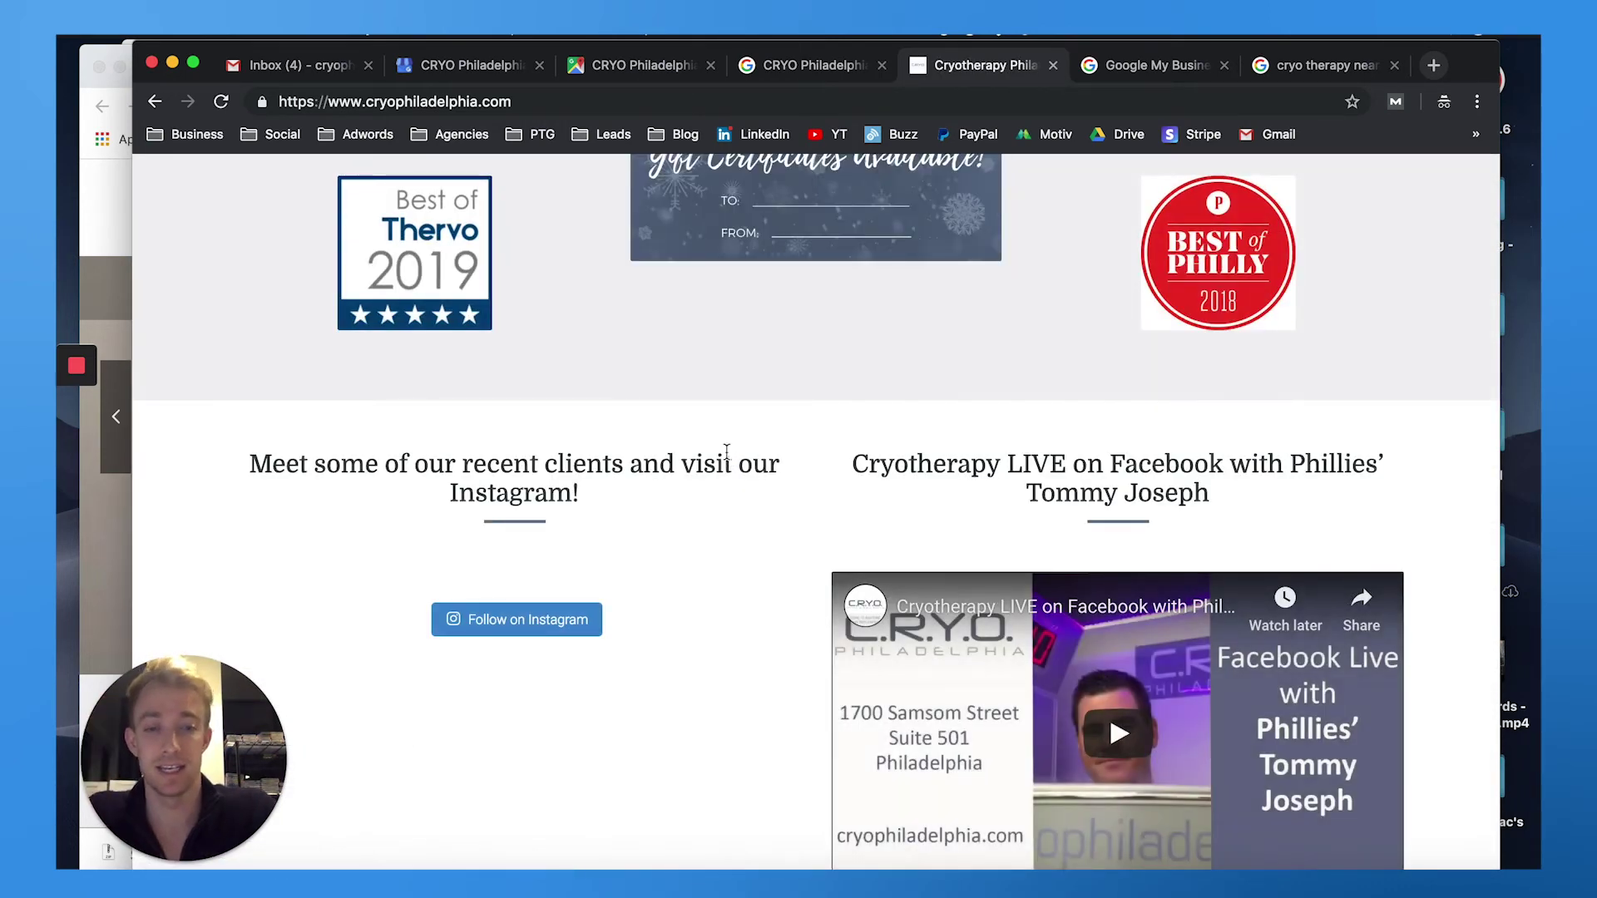
pyautogui.scroll(-5, 727, 453)
pyautogui.scroll(-3, 726, 452)
pyautogui.scroll(-3, 727, 460)
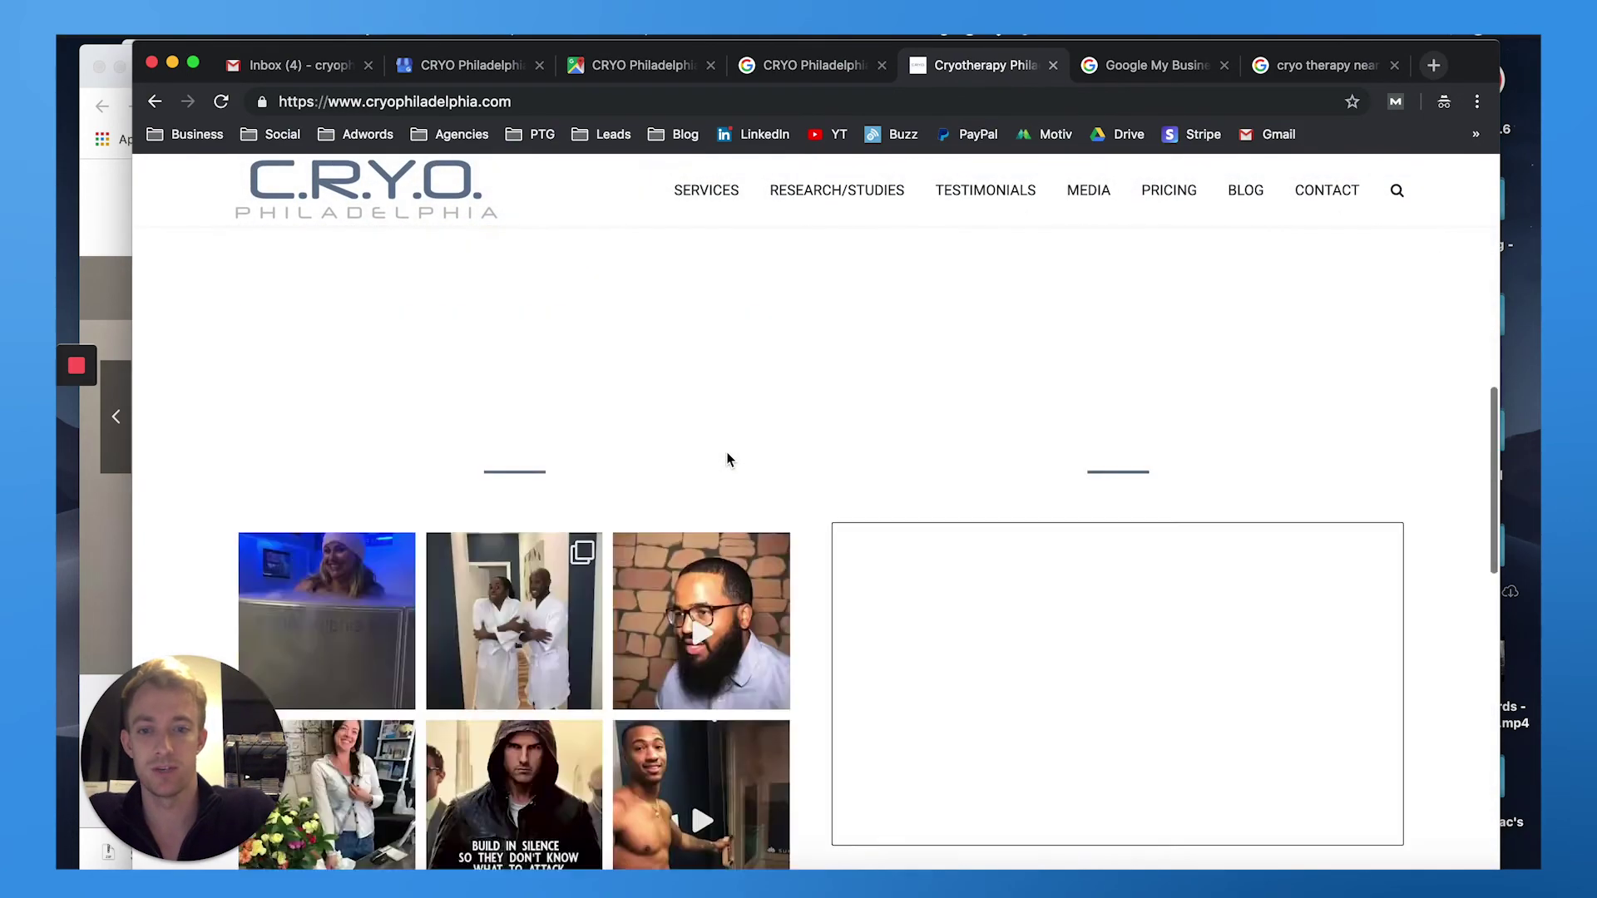
pyautogui.scroll(-2, 726, 461)
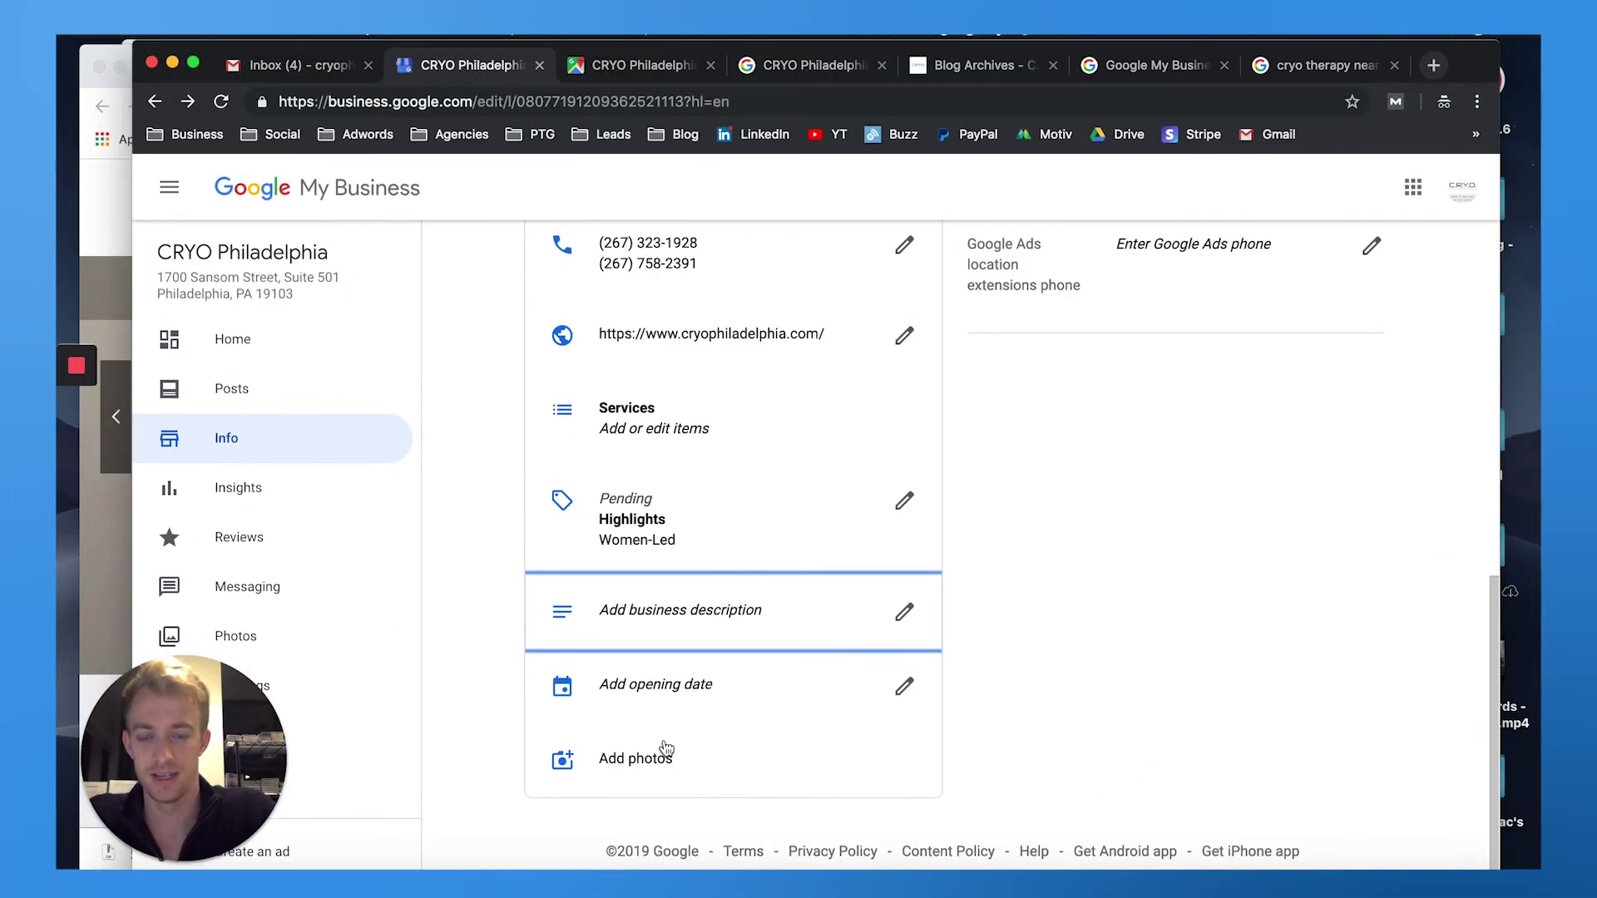
# Step: Start a photo upload and browse the Downloads folder, previewing the $500 Guarantee image
pyautogui.click(660, 762)
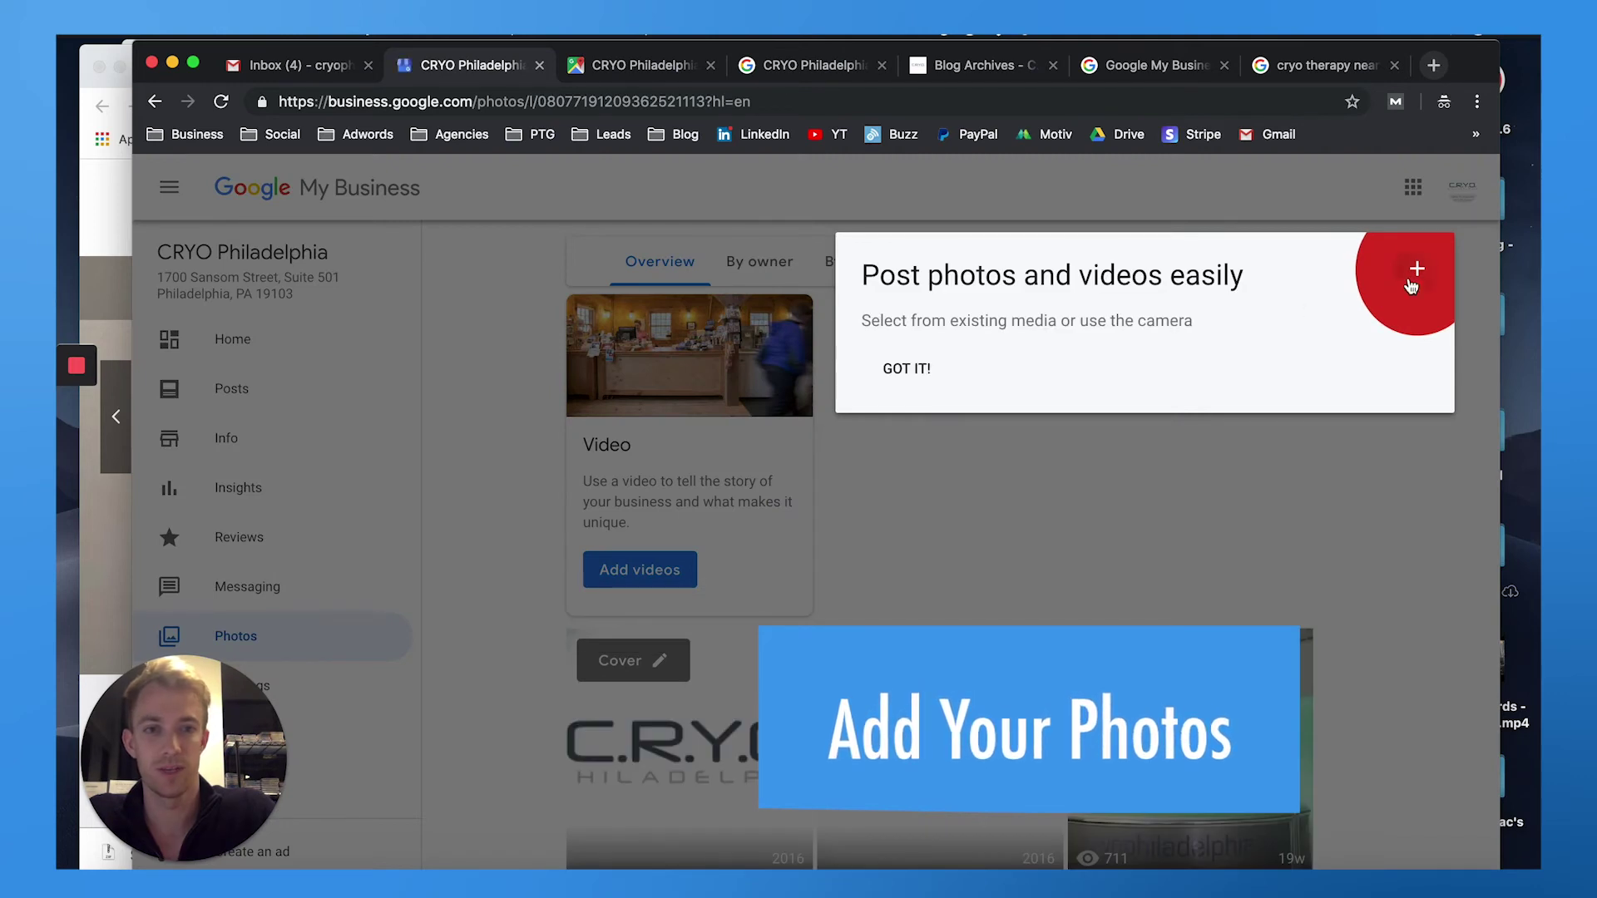
pyautogui.click(1411, 286)
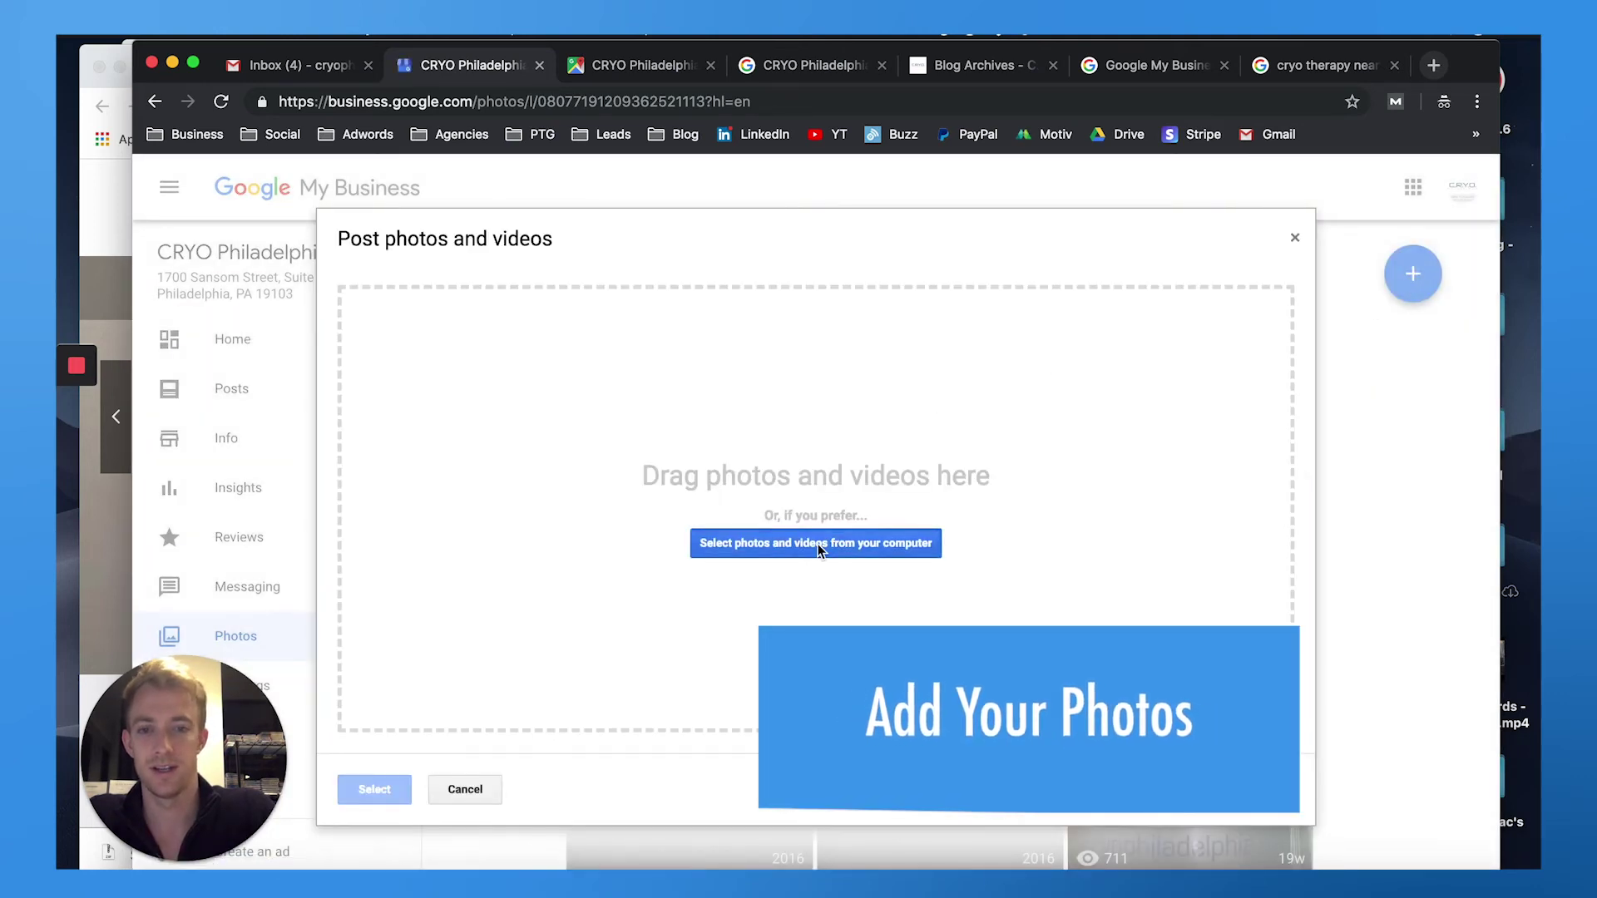
pyautogui.click(817, 544)
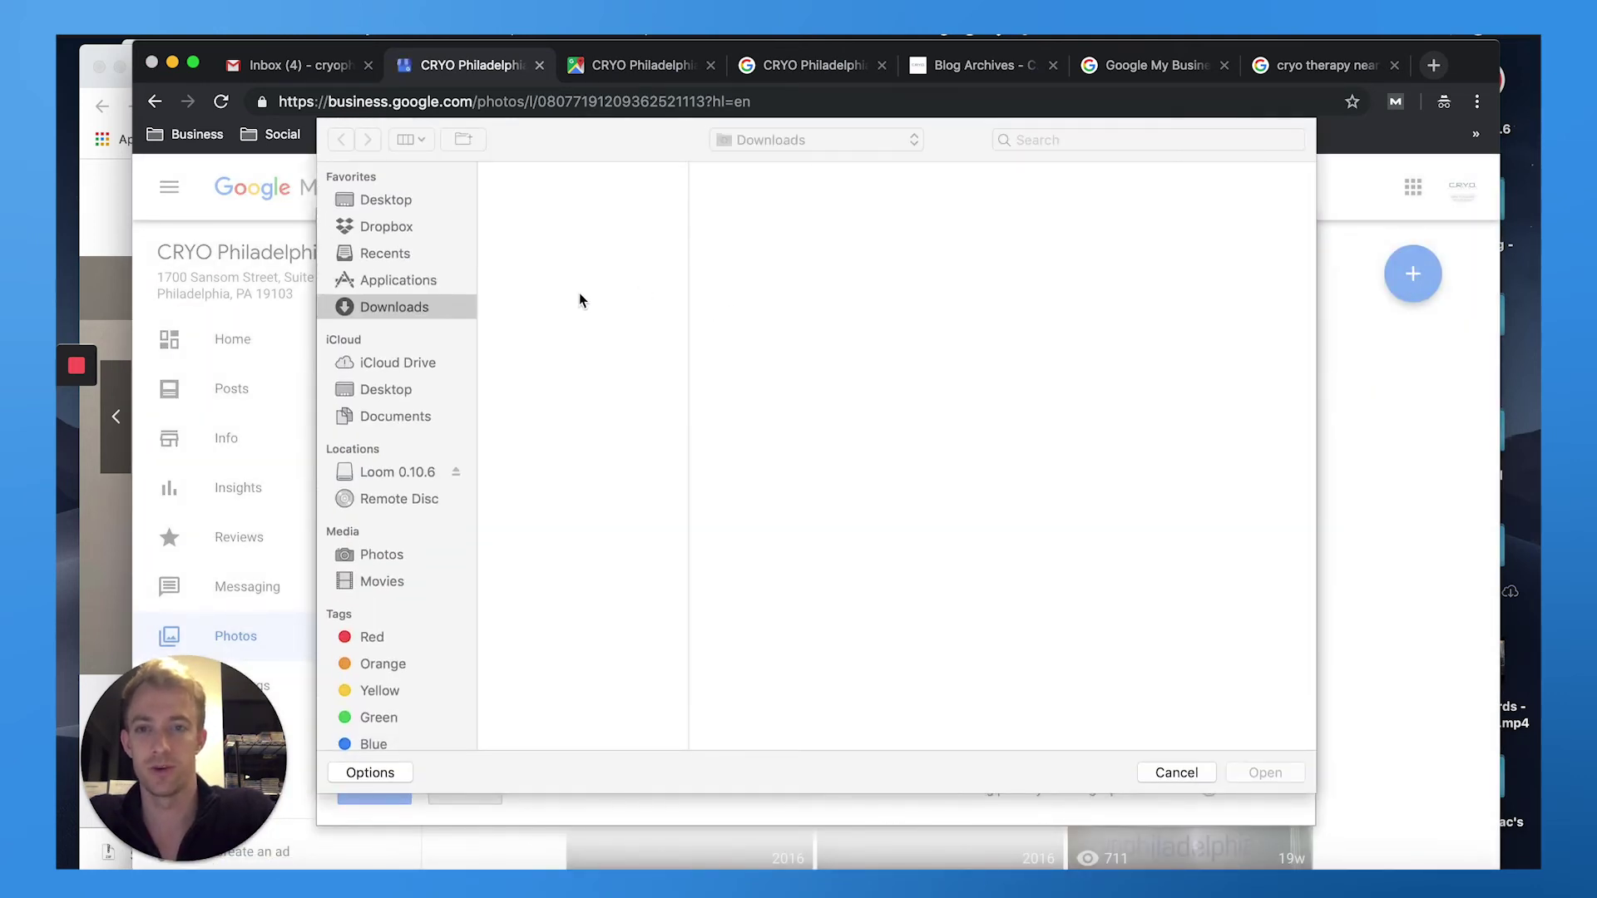
pyautogui.moveTo(536, 321); pyautogui.dragTo(538, 336)
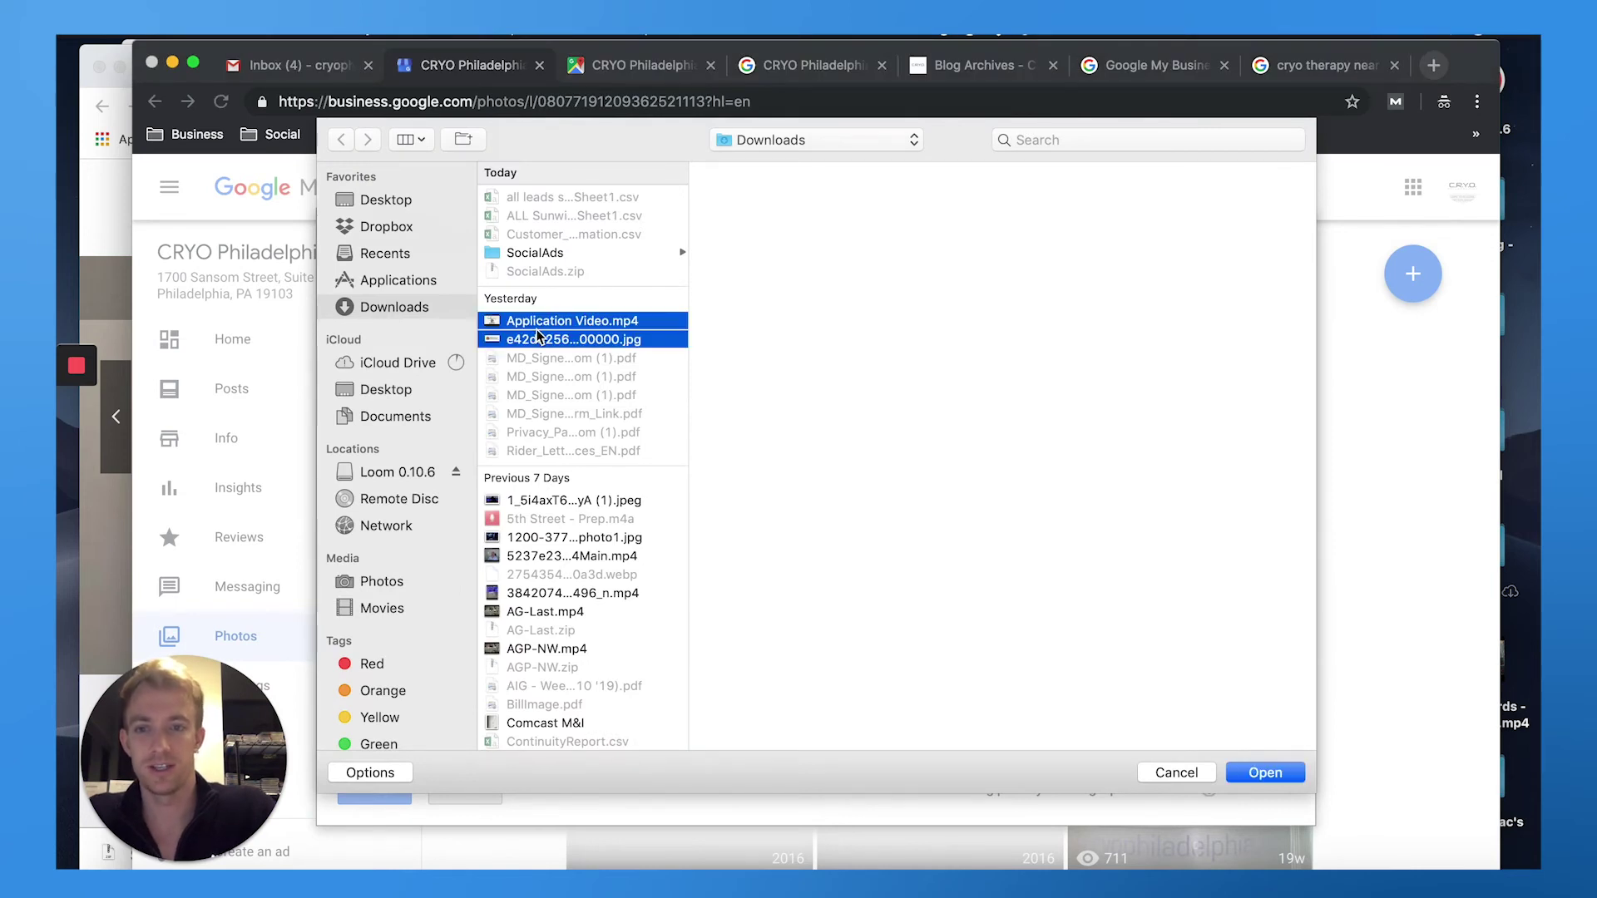
pyautogui.click(537, 336)
pyautogui.press('Down')
pyautogui.press('Down')
pyautogui.press('Down')
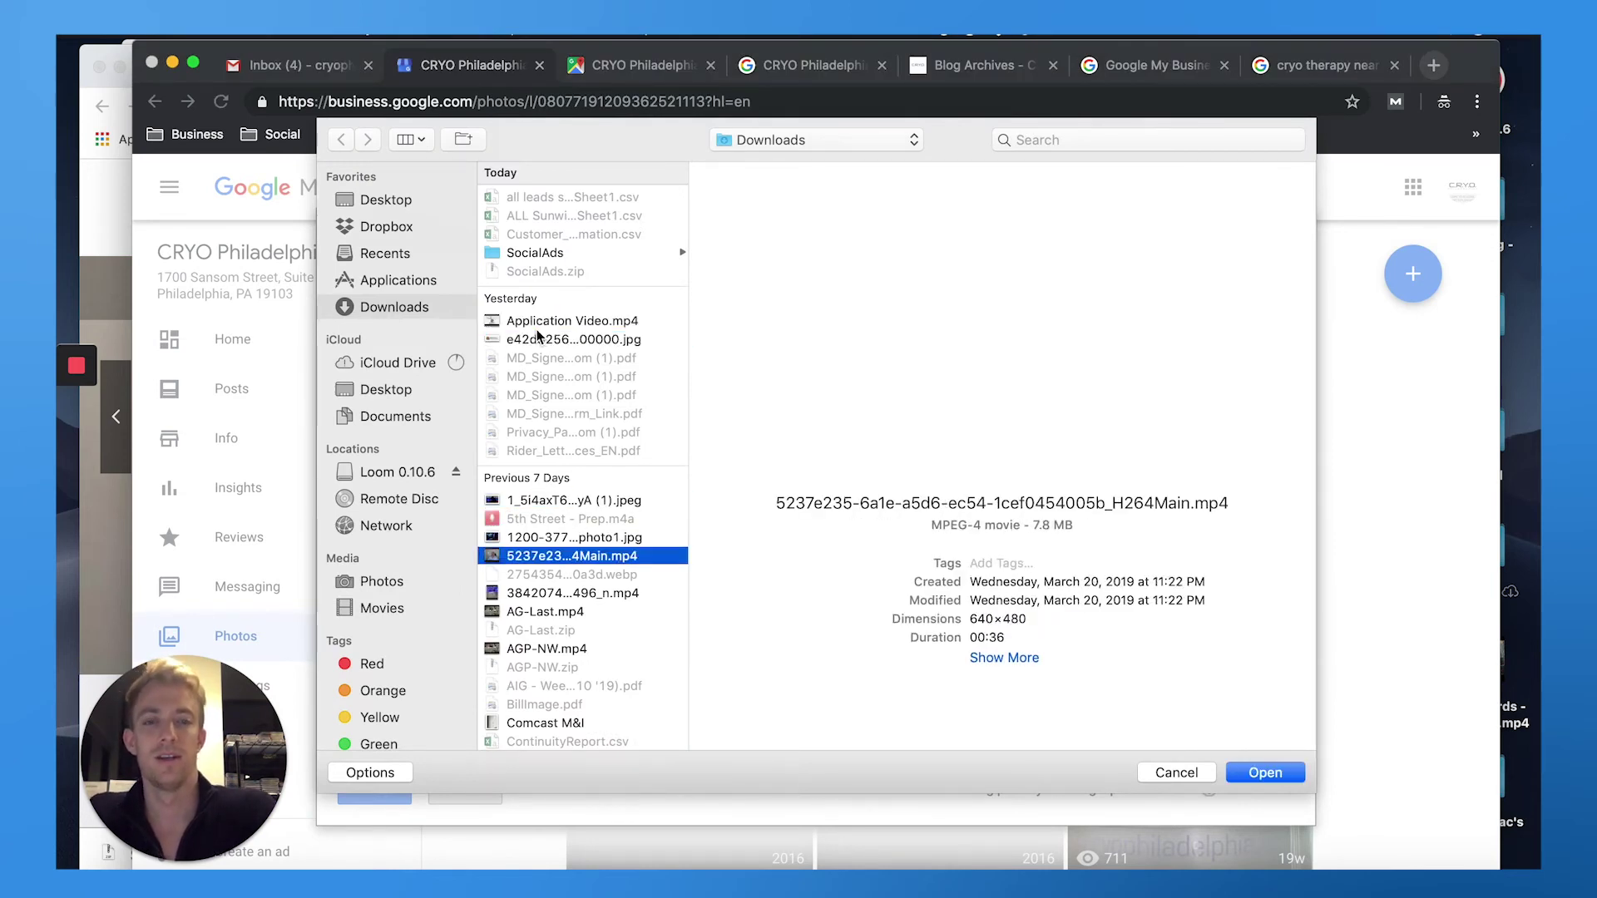
pyautogui.press('Down')
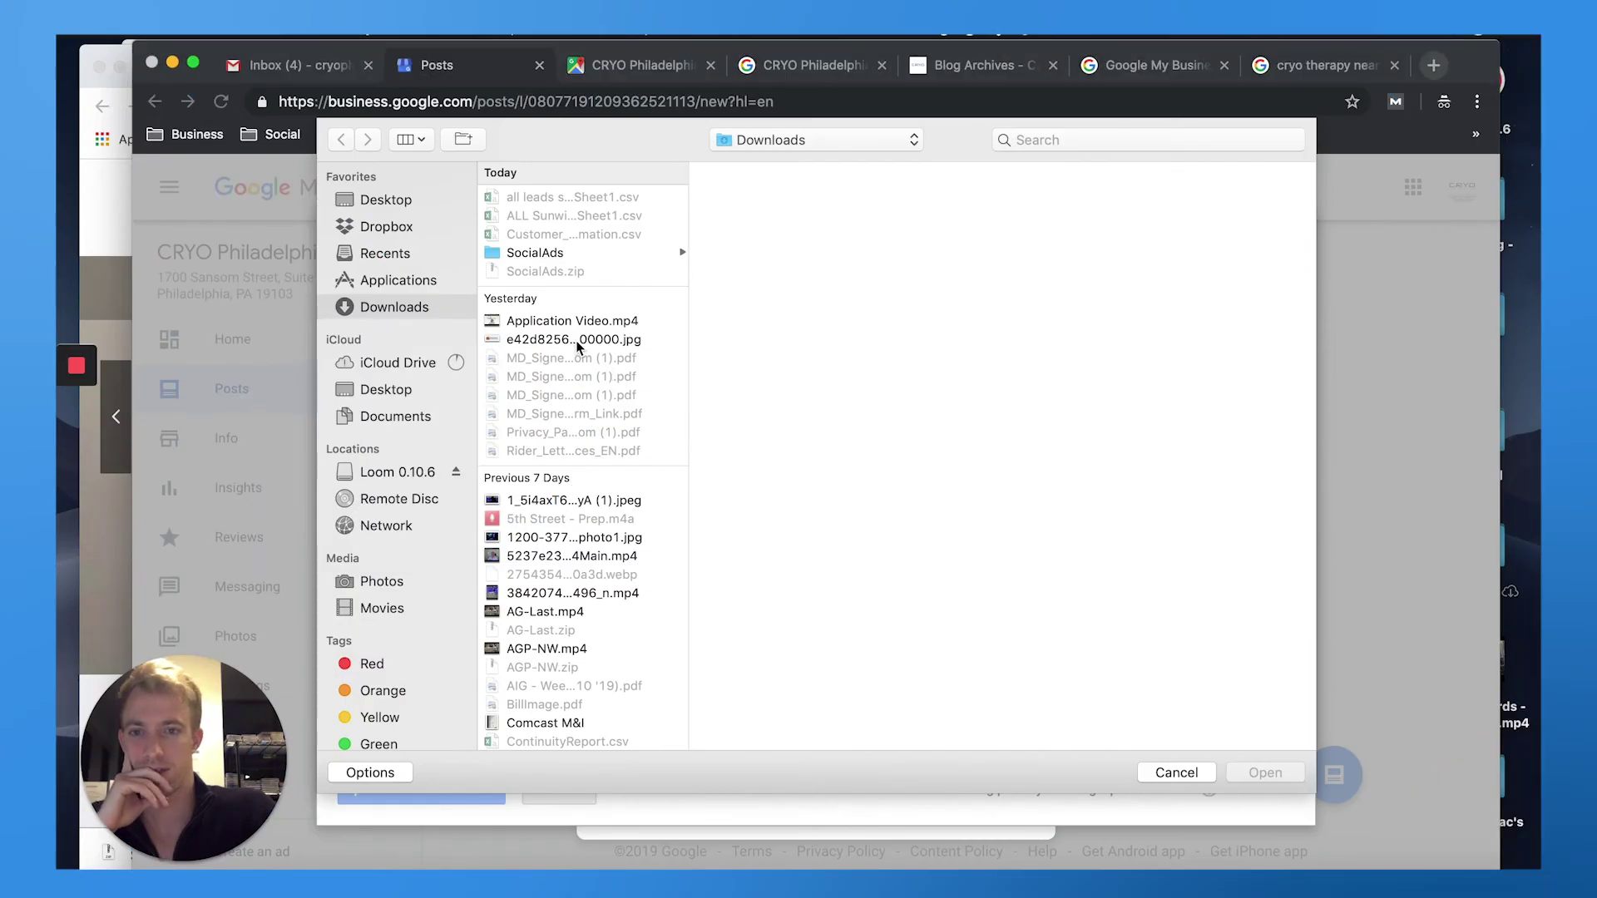
# Step: Preview the candidate files, including the $500 Guarantee image and the cryotherapy, AG-Last and AGP-NW videos
pyautogui.click(575, 341)
pyautogui.click(538, 504)
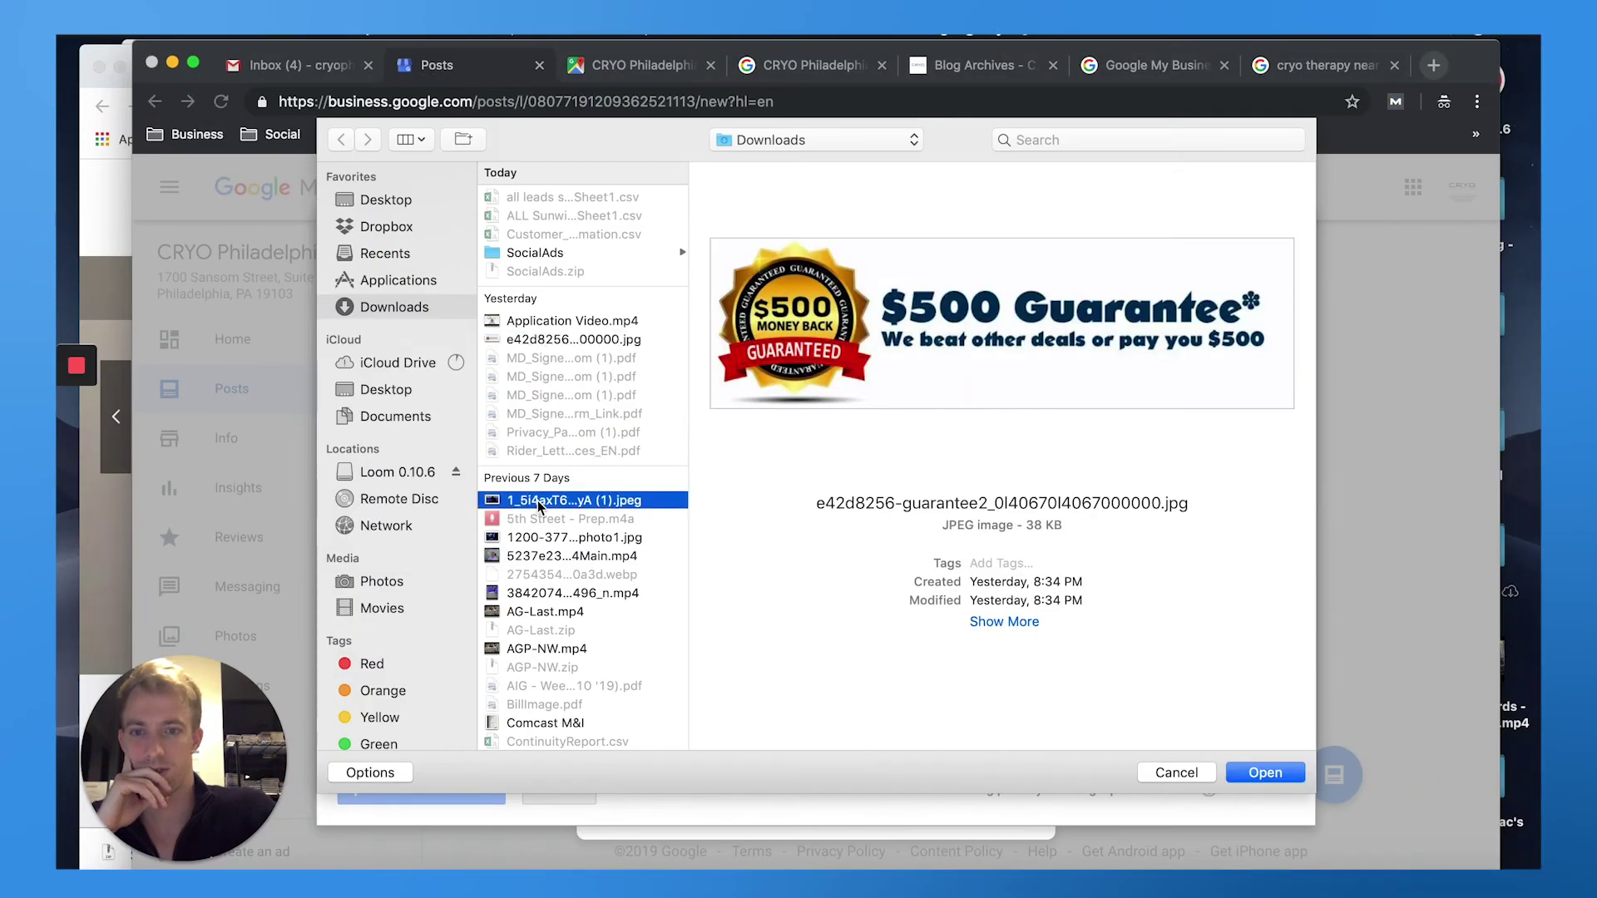
pyautogui.press('Down')
pyautogui.press('Down')
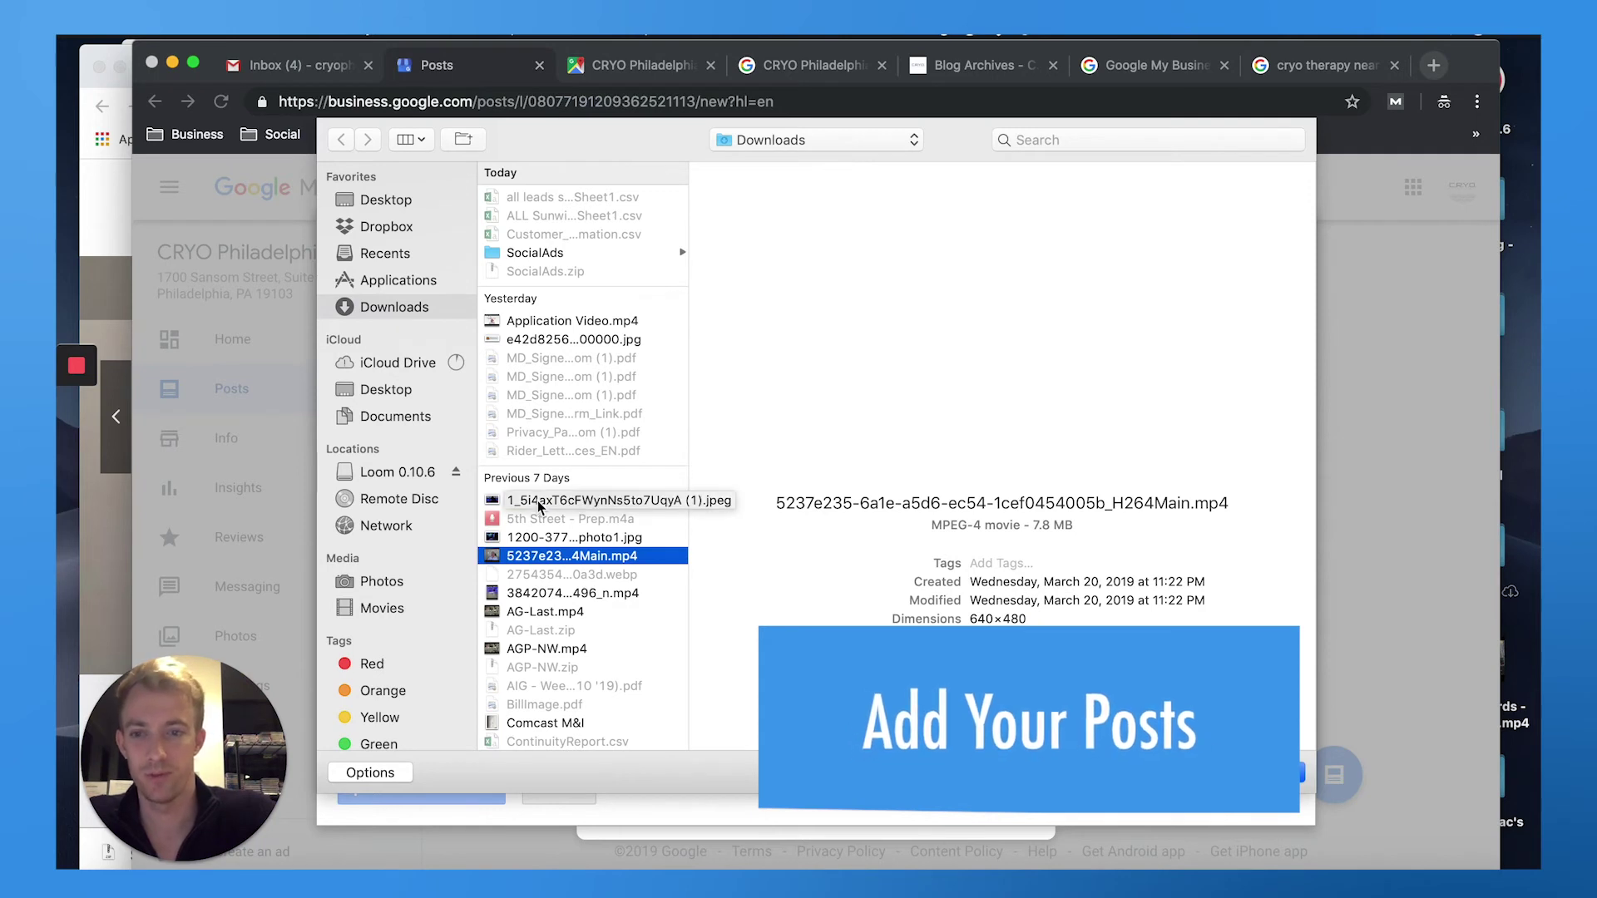
pyautogui.click(577, 595)
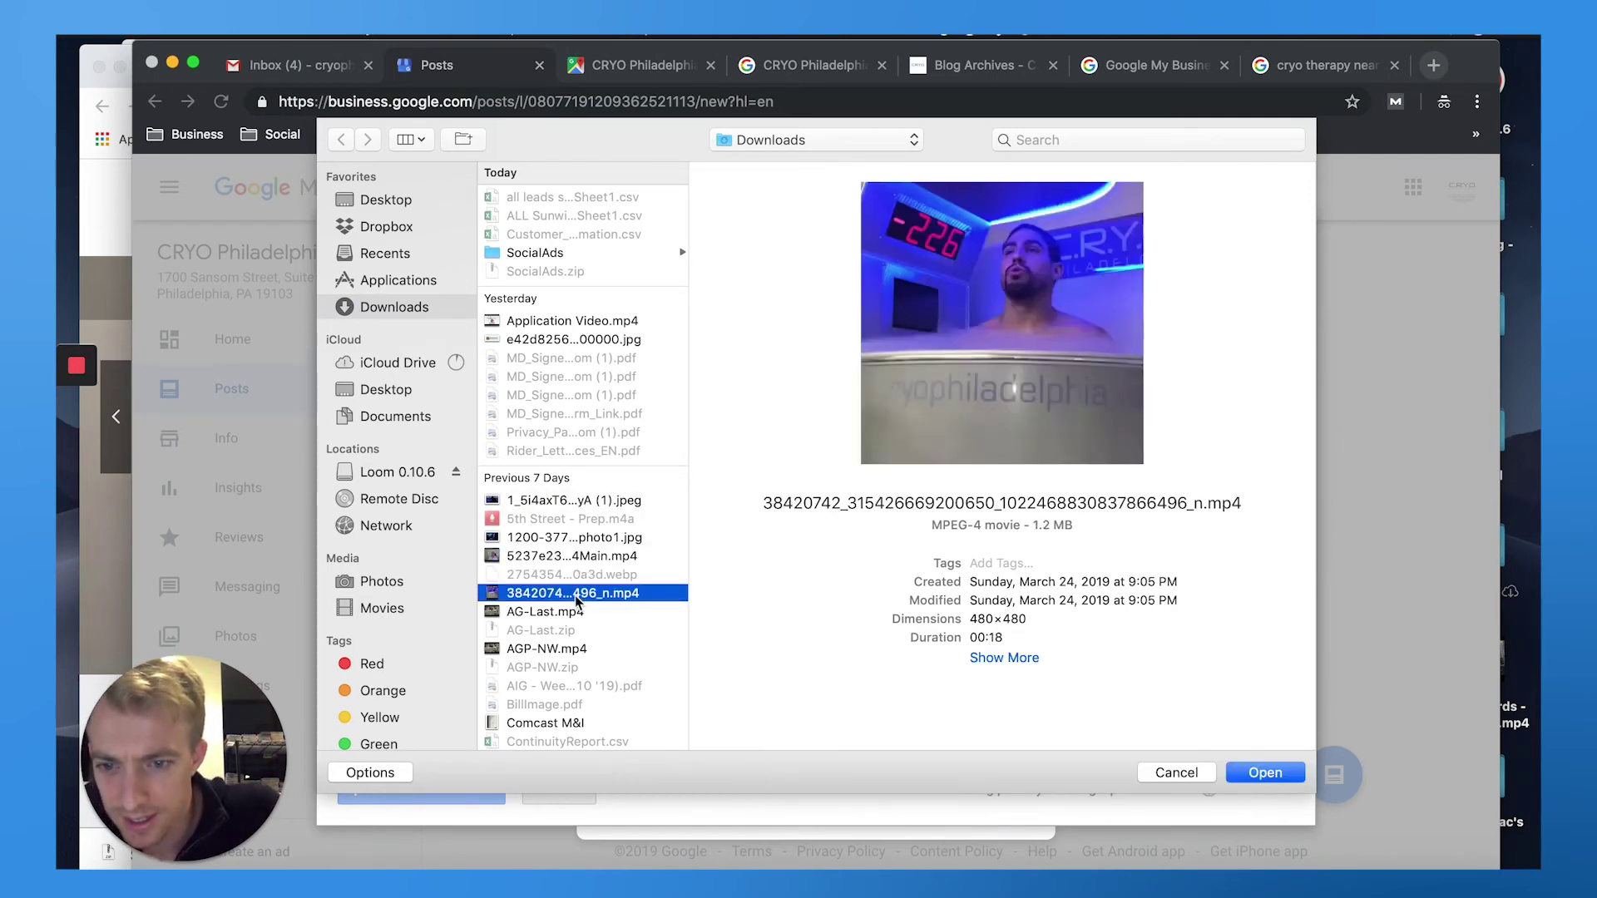
pyautogui.click(551, 613)
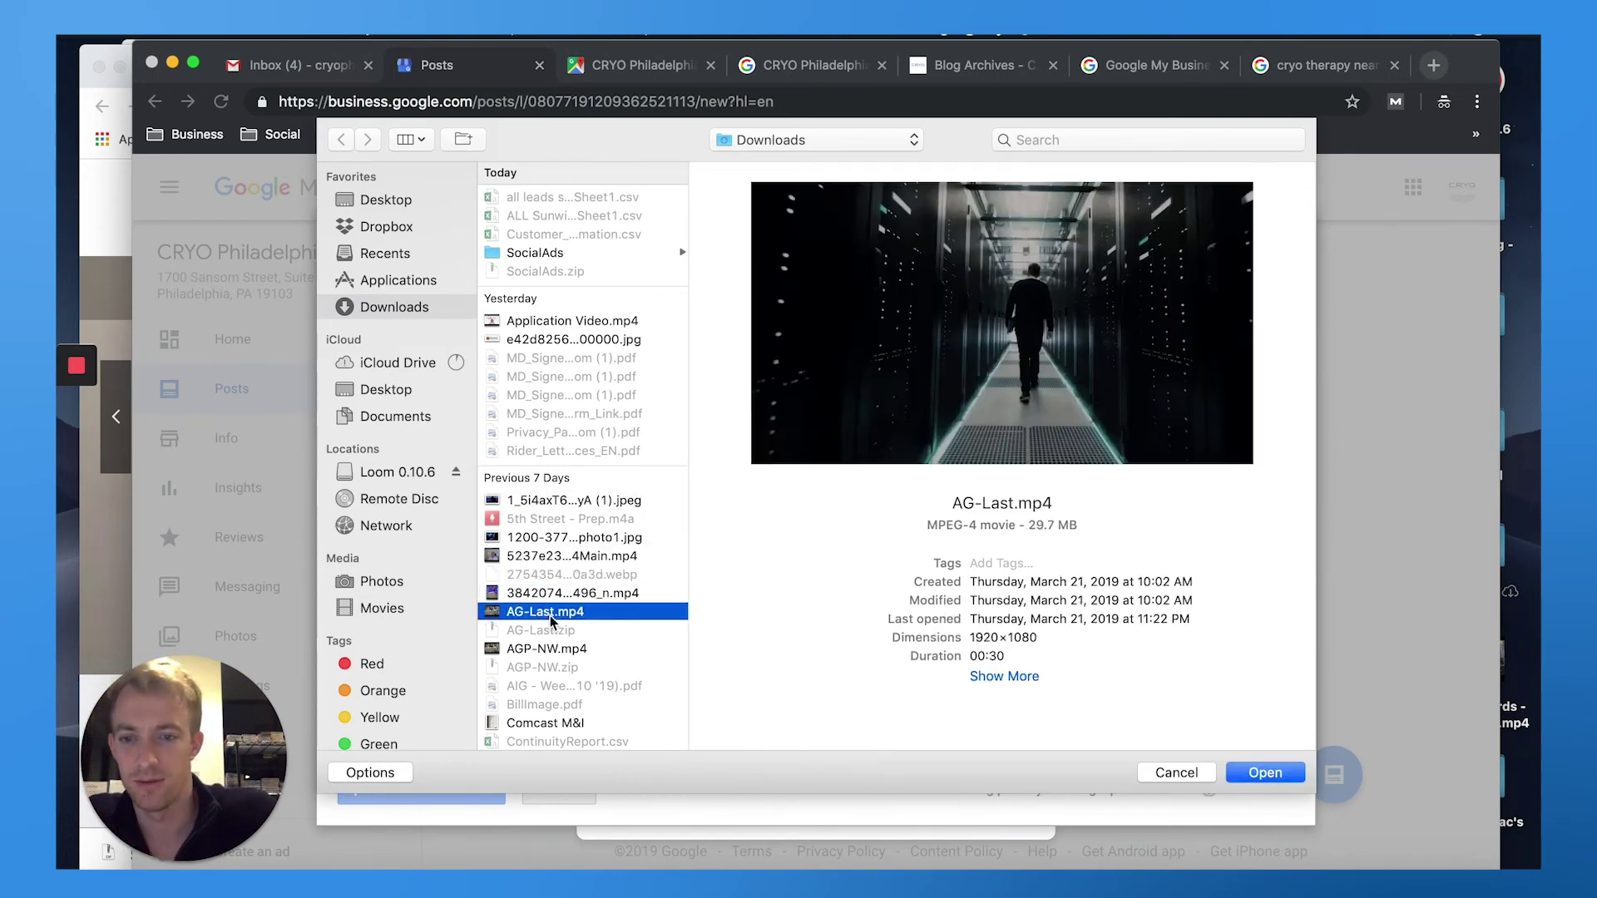
pyautogui.click(552, 649)
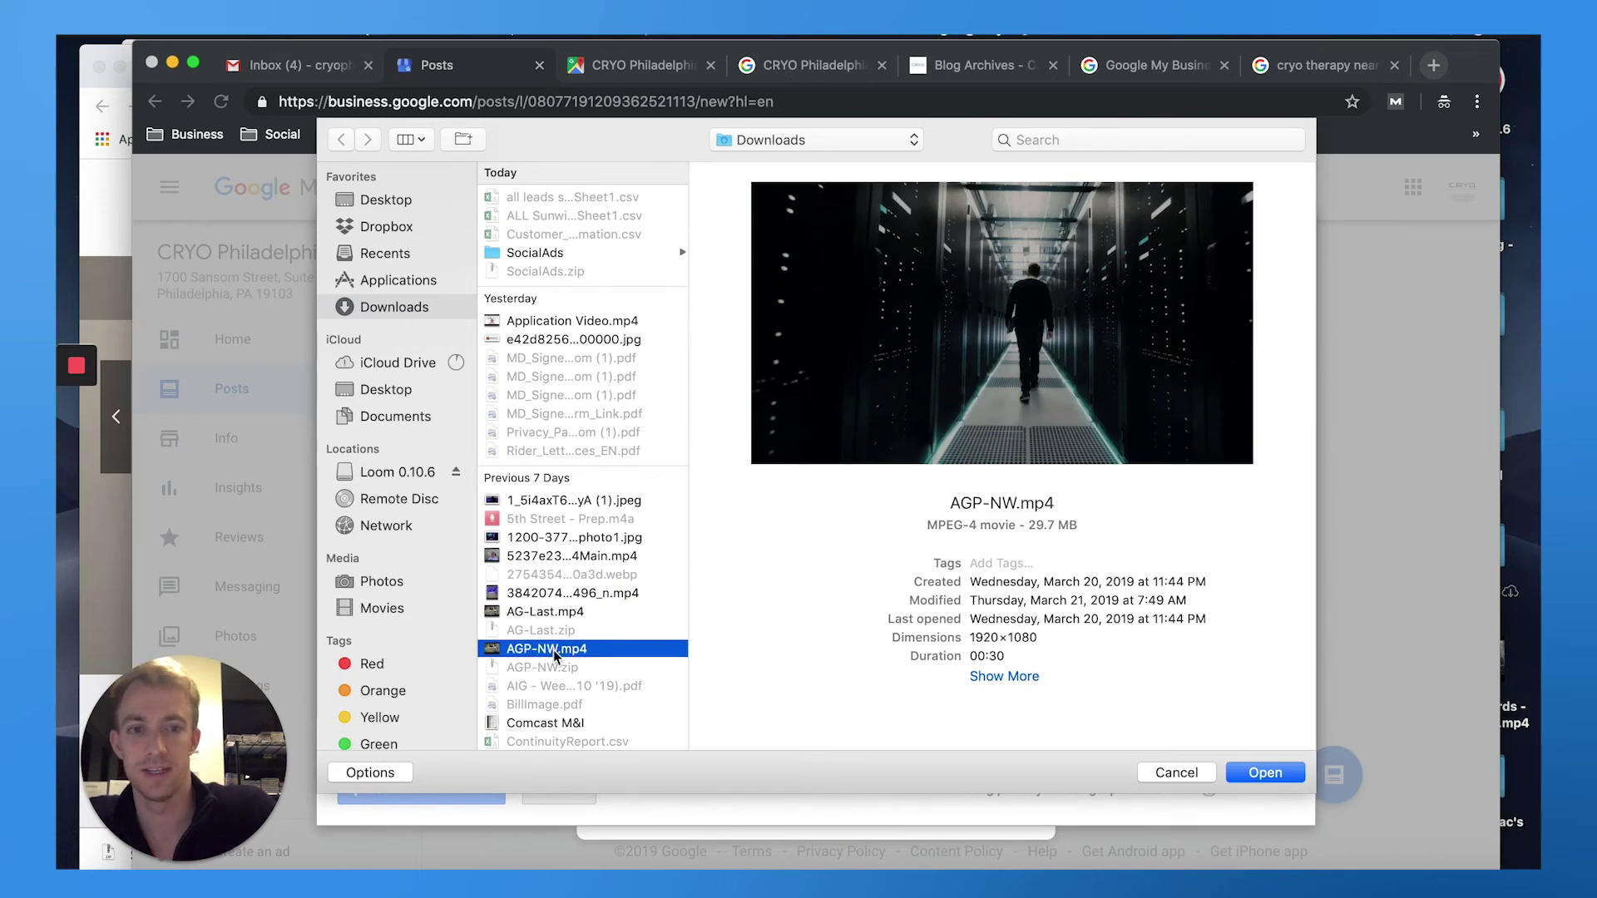
pyautogui.scroll(1, 553, 650)
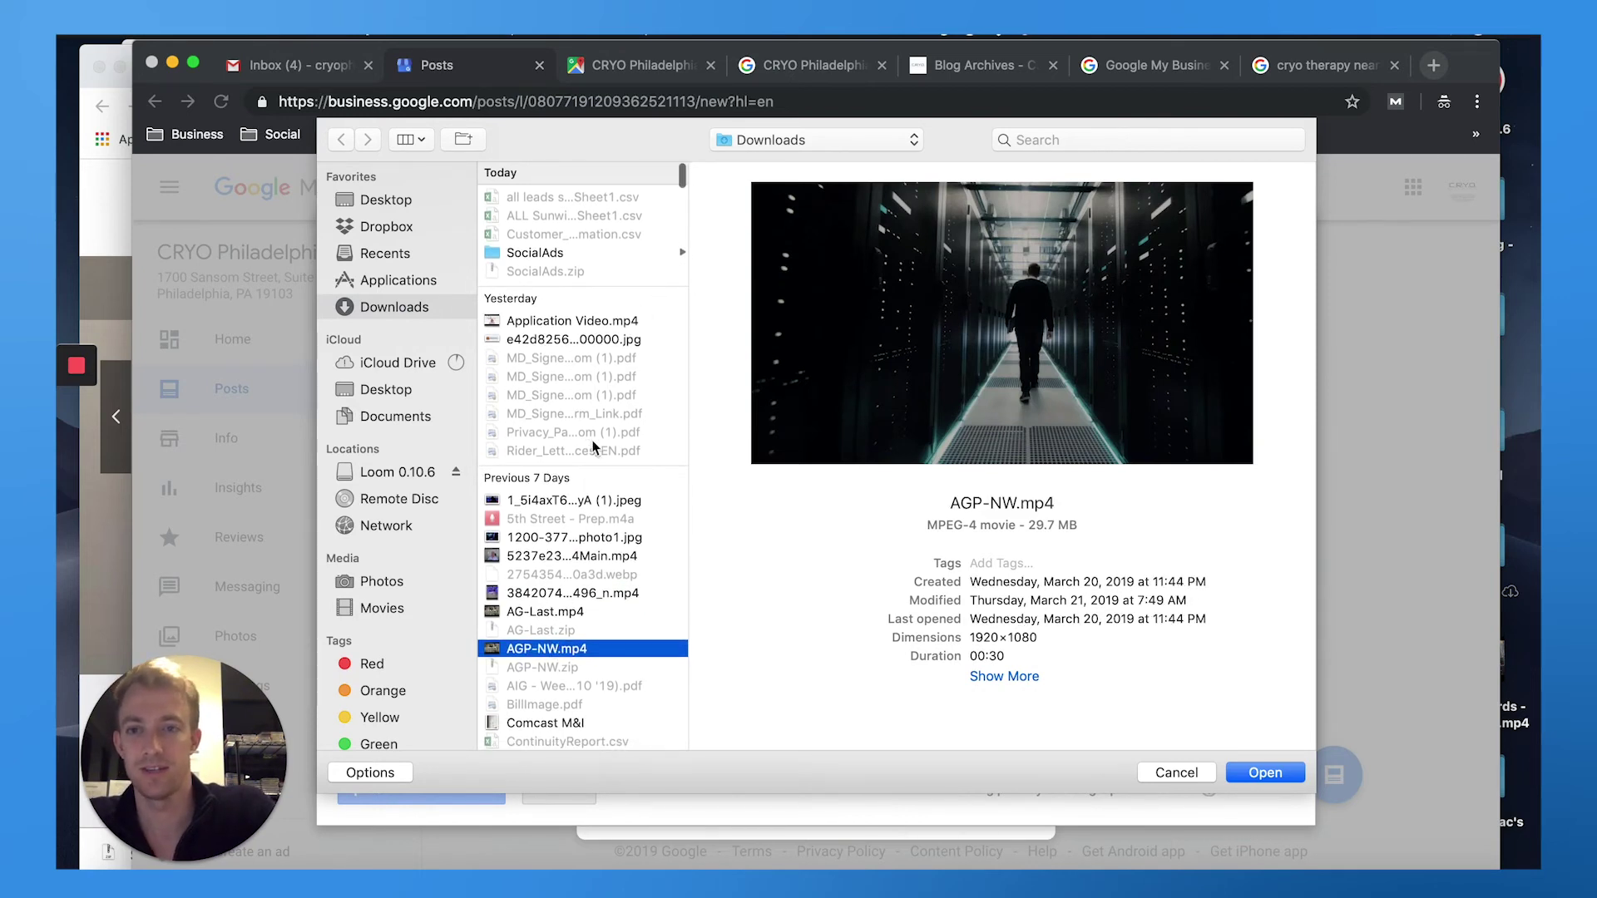
# Step: Upload the cryotherapy chamber video to the post, then remove it and discard the draft
pyautogui.click(565, 558)
pyautogui.click(551, 594)
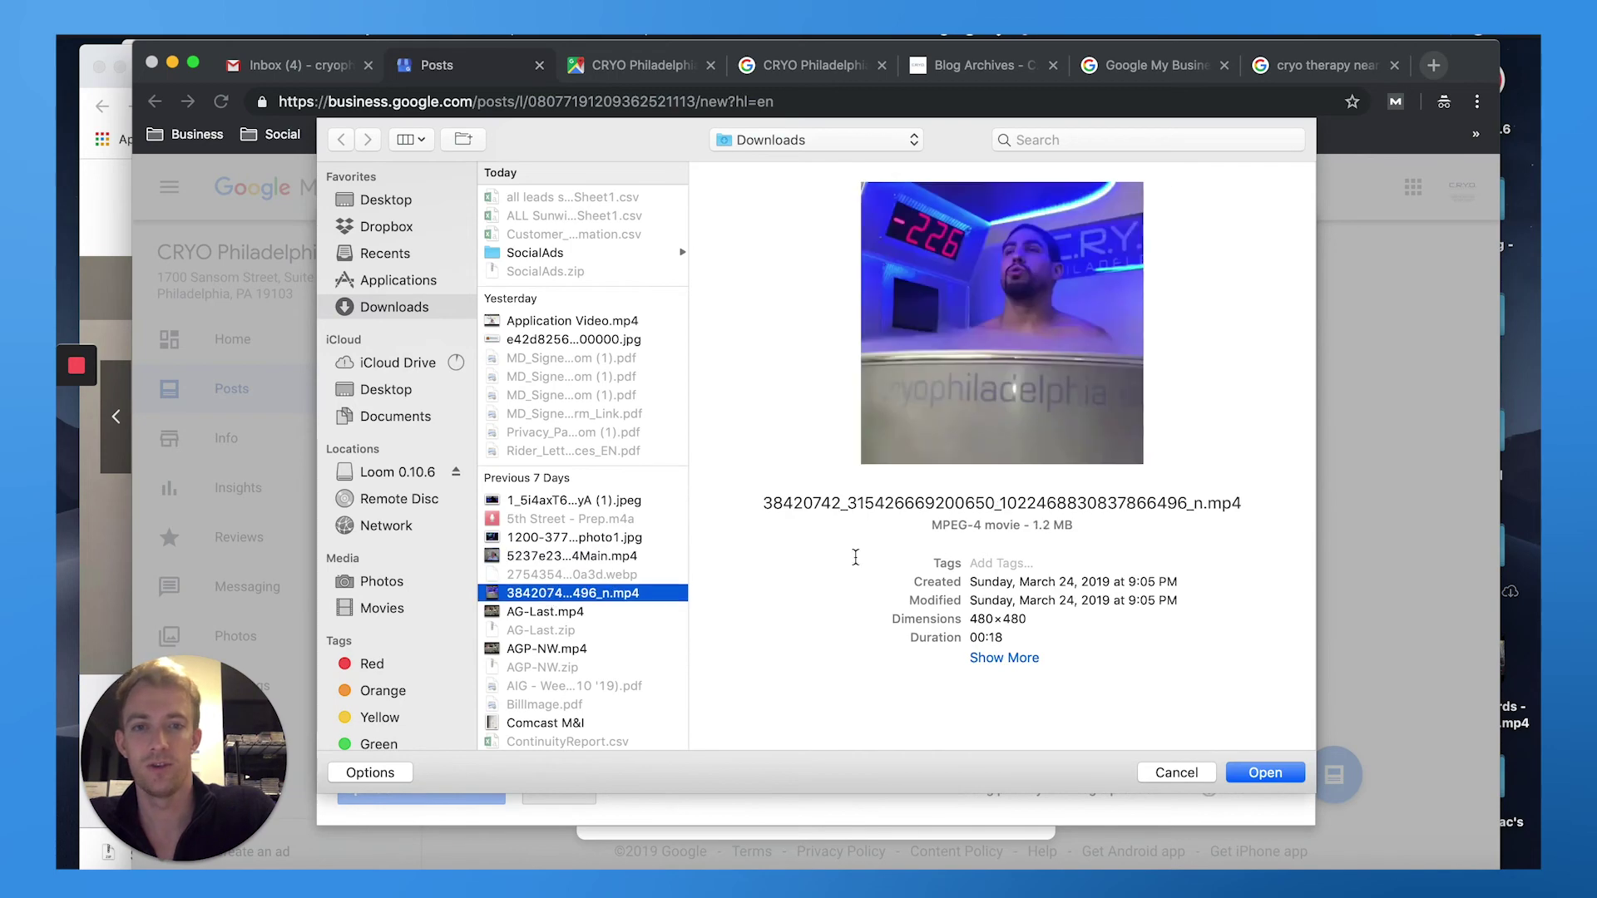
pyautogui.press('Return')
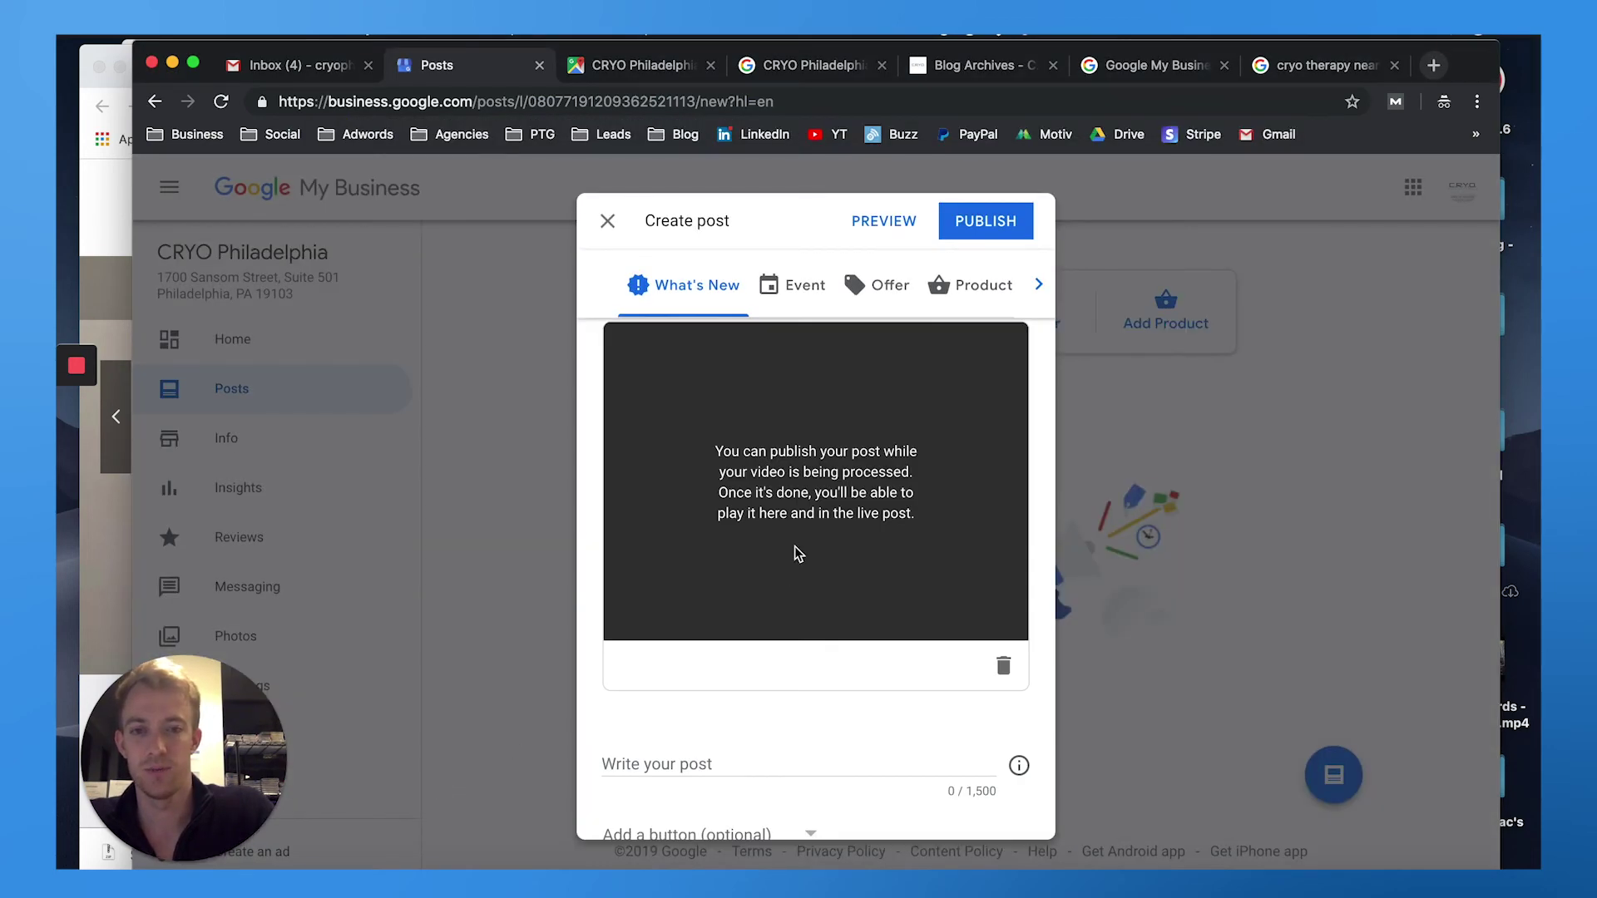
pyautogui.scroll(2, 795, 555)
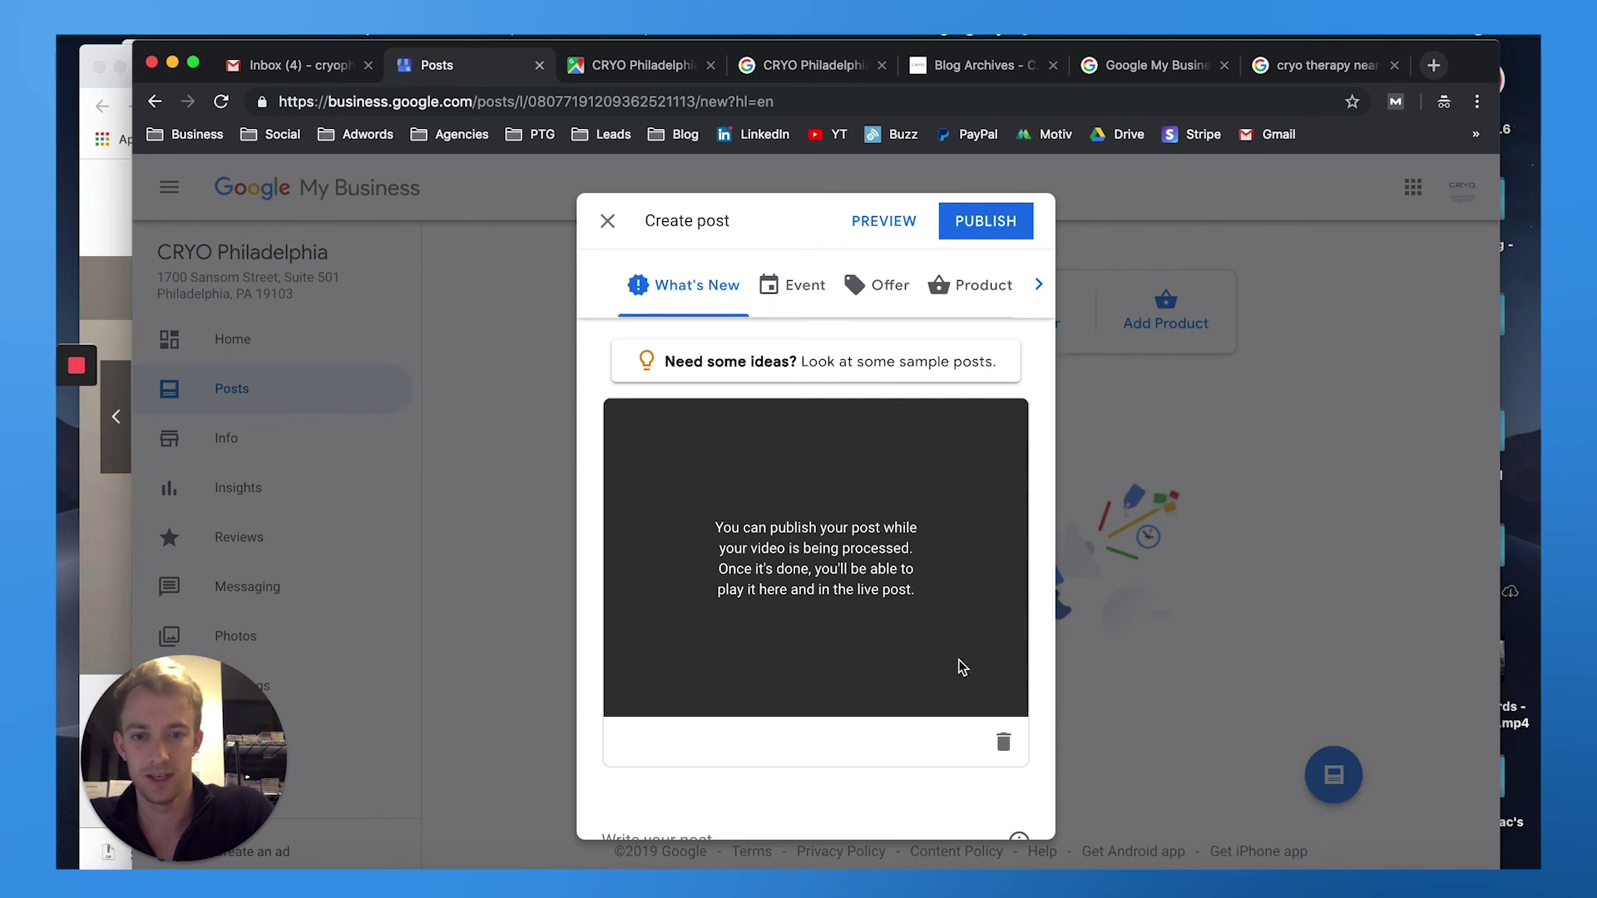
pyautogui.click(1004, 745)
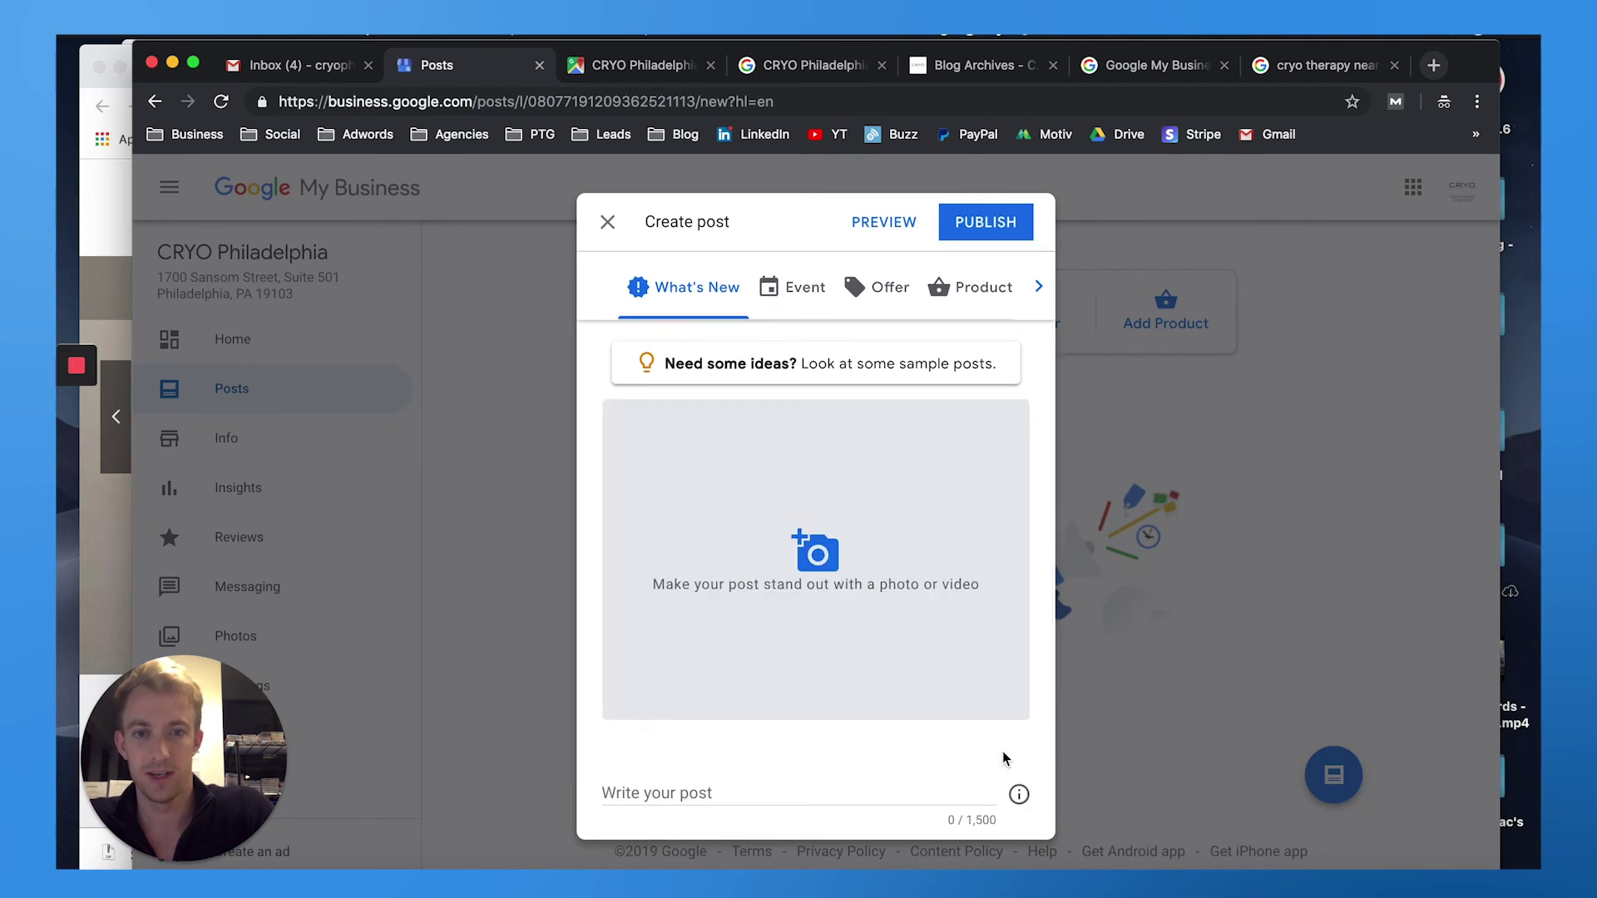
pyautogui.click(609, 223)
pyautogui.scroll(-3, 274, 493)
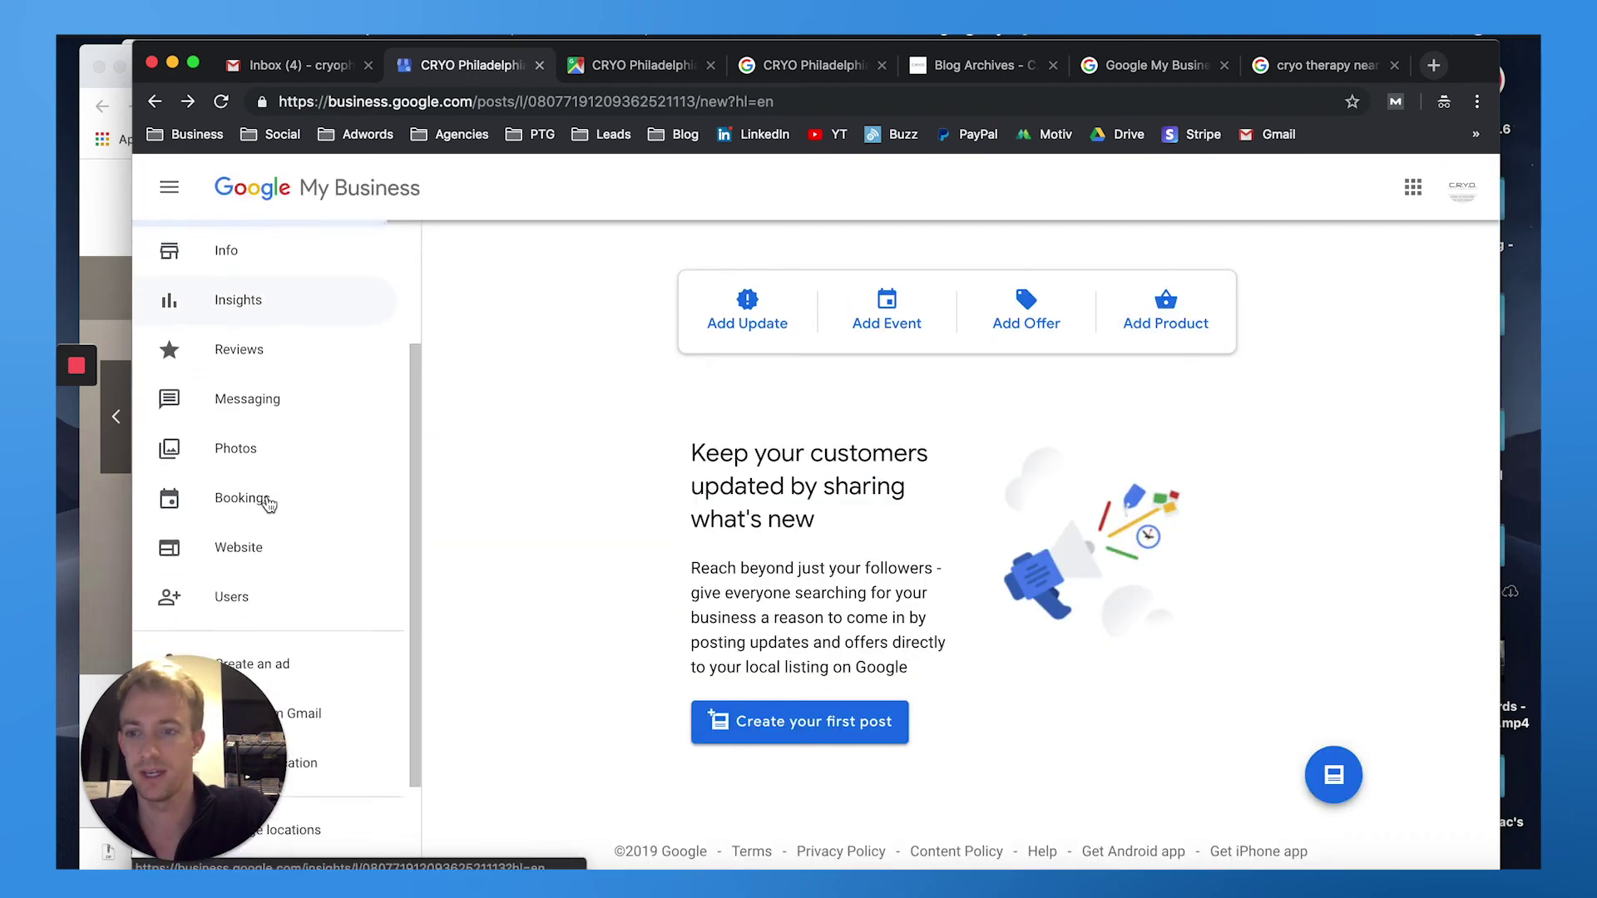
# Step: Review the Bookings provider list, pass through Photos, and land on the Home dashboard
pyautogui.click(285, 496)
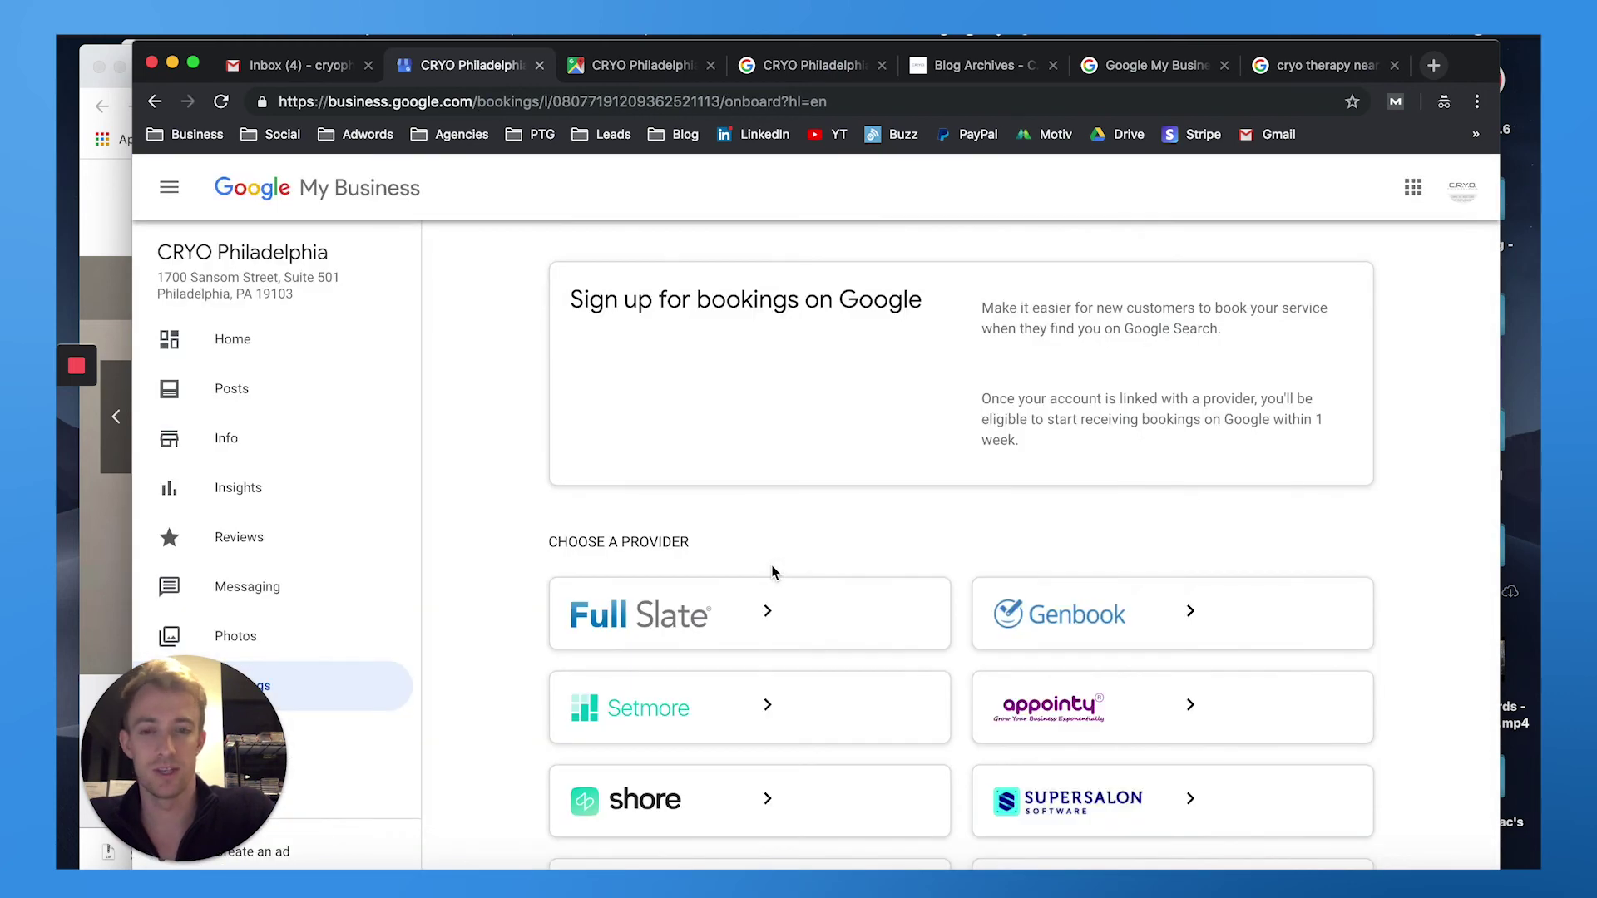
pyautogui.scroll(-1, 771, 572)
pyautogui.scroll(-2, 772, 571)
pyautogui.scroll(-1, 772, 571)
pyautogui.scroll(-2, 771, 572)
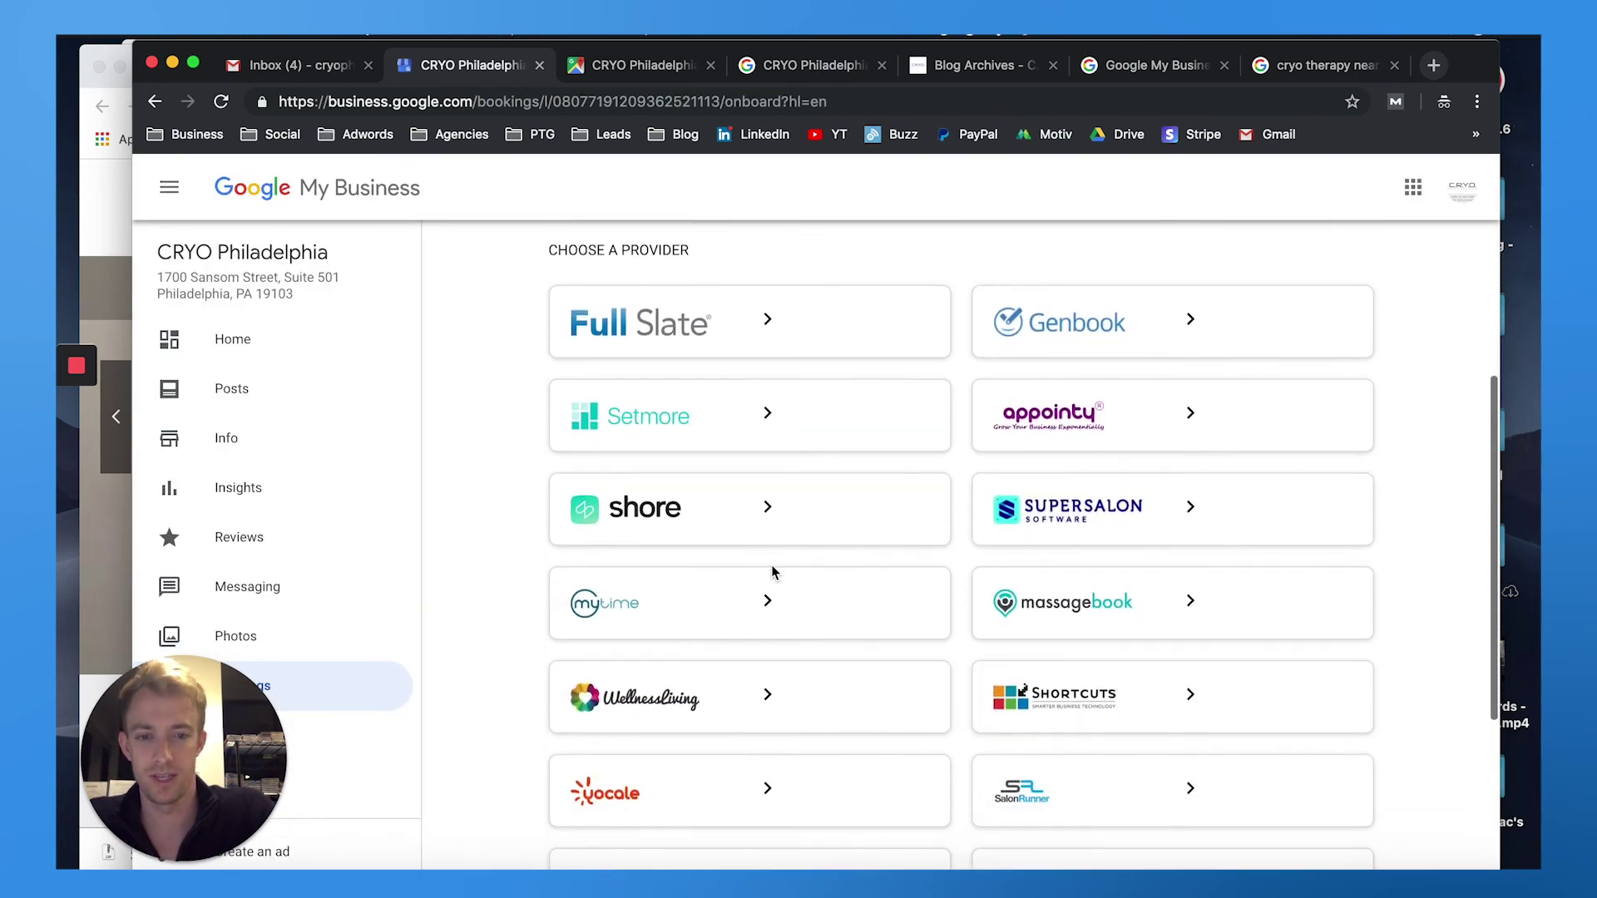
pyautogui.scroll(-2, 771, 571)
pyautogui.scroll(-1, 772, 572)
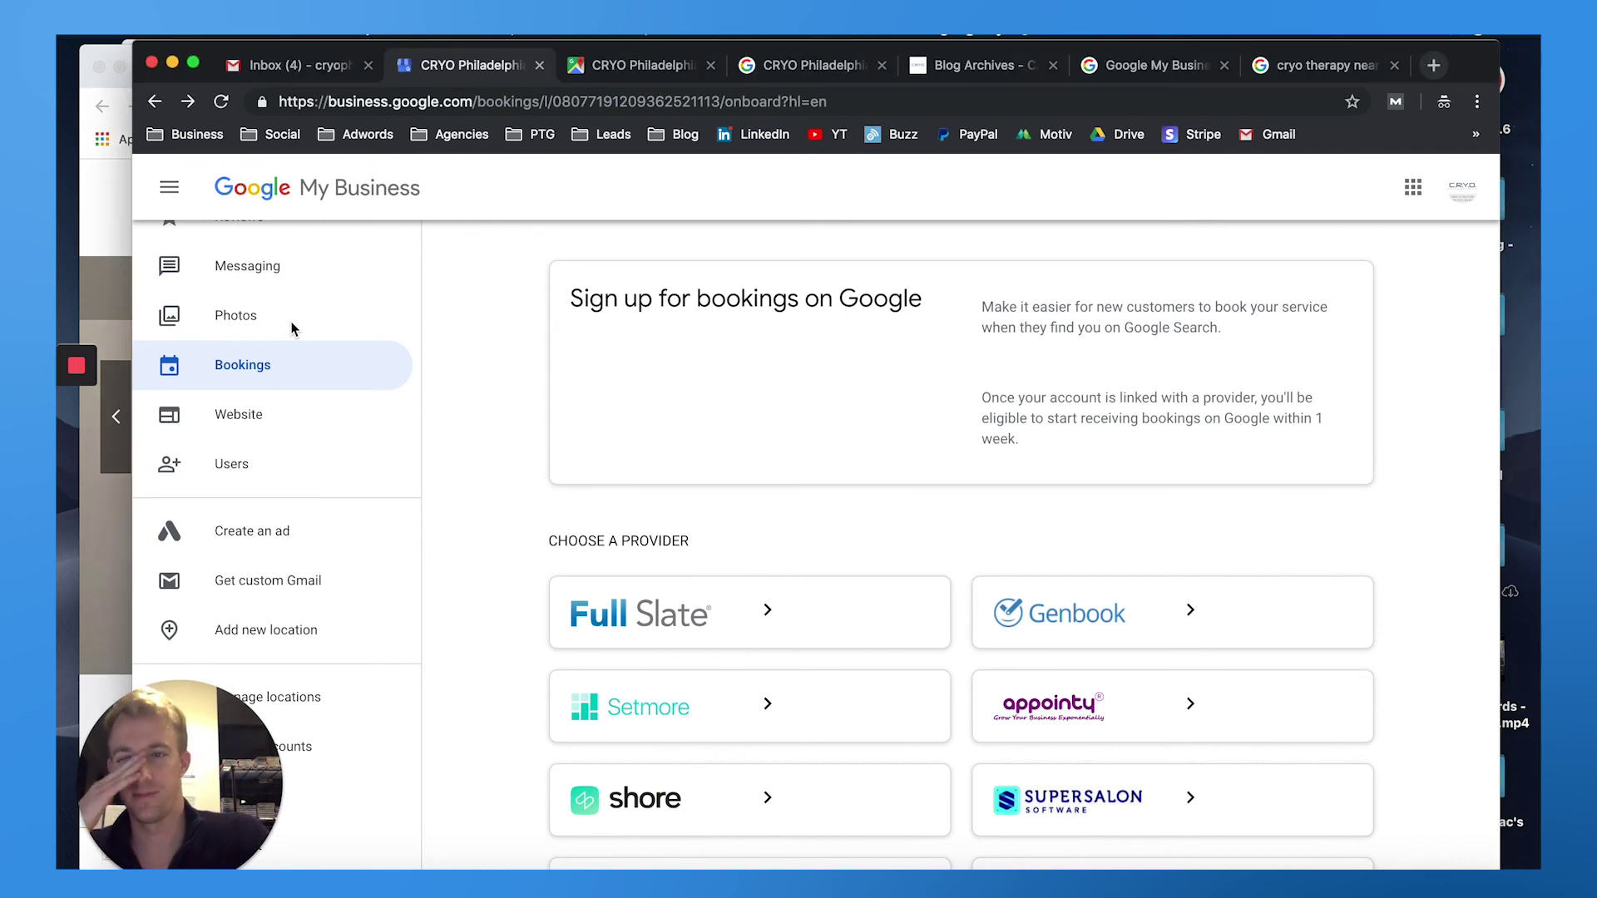
pyautogui.click(212, 315)
pyautogui.click(215, 332)
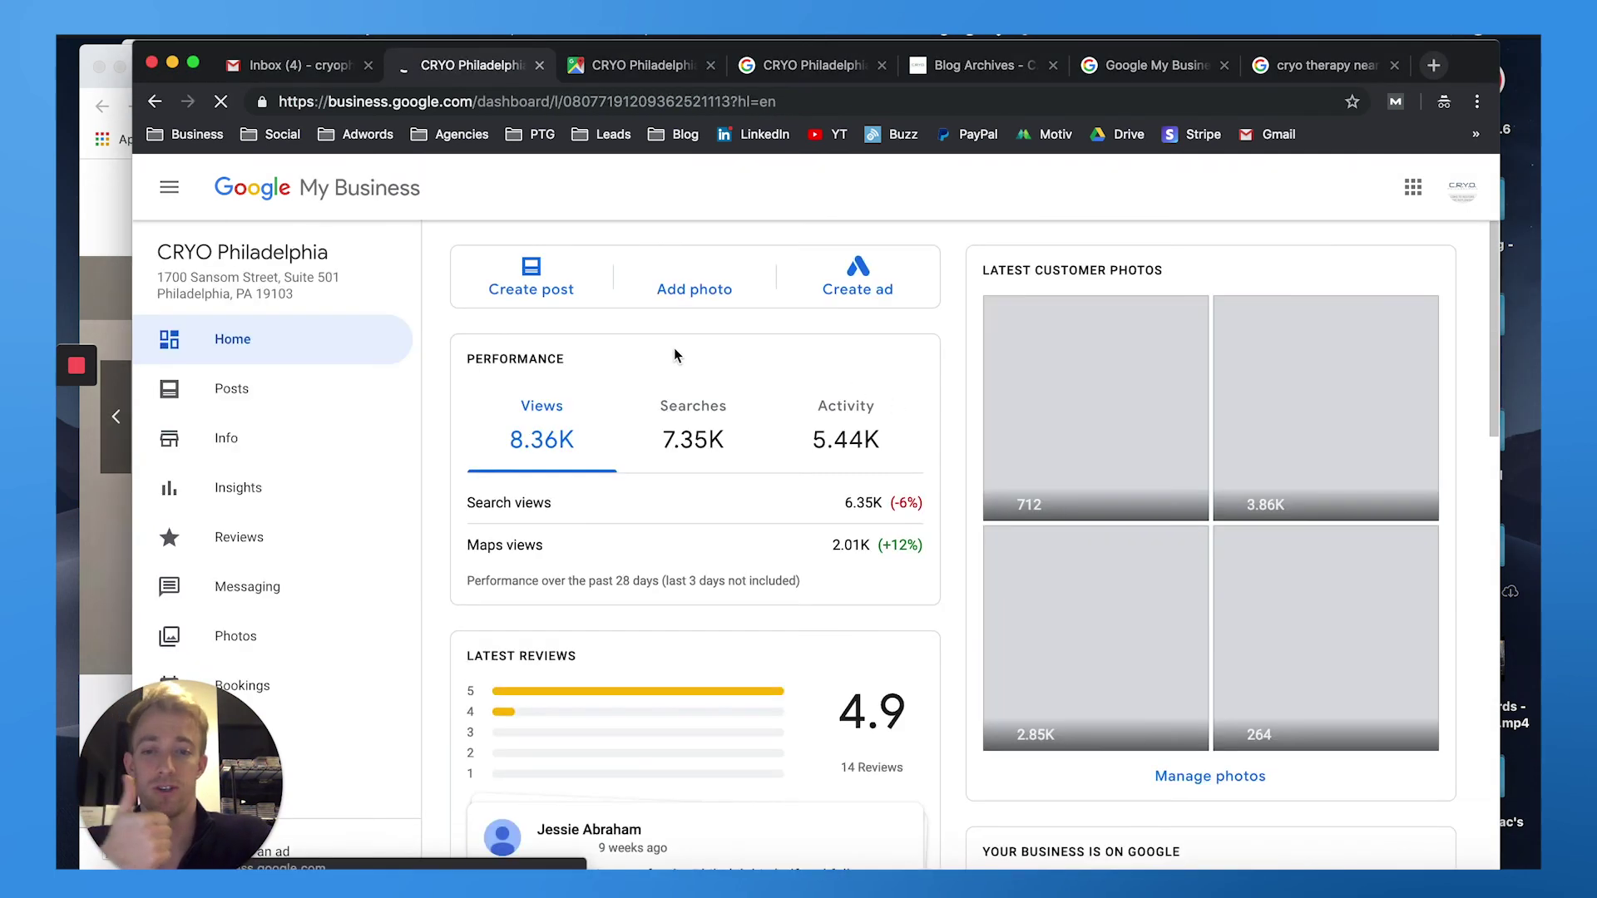
pyautogui.scroll(-3, 813, 417)
pyautogui.scroll(-1, 586, 671)
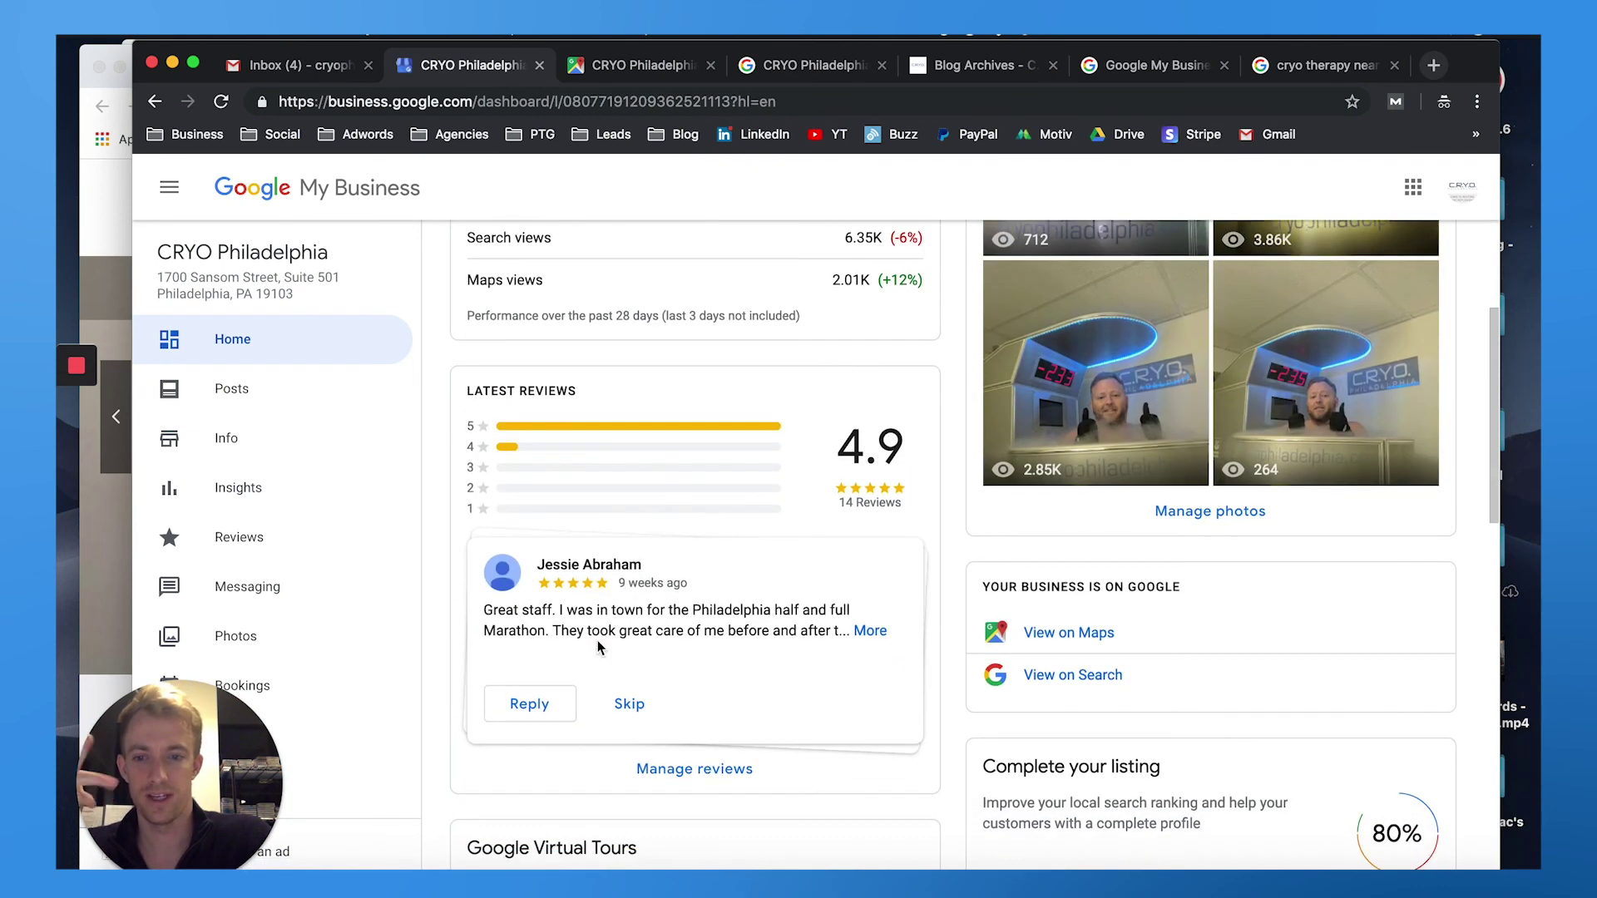
pyautogui.scroll(-1, 687, 560)
pyautogui.scroll(-1, 898, 561)
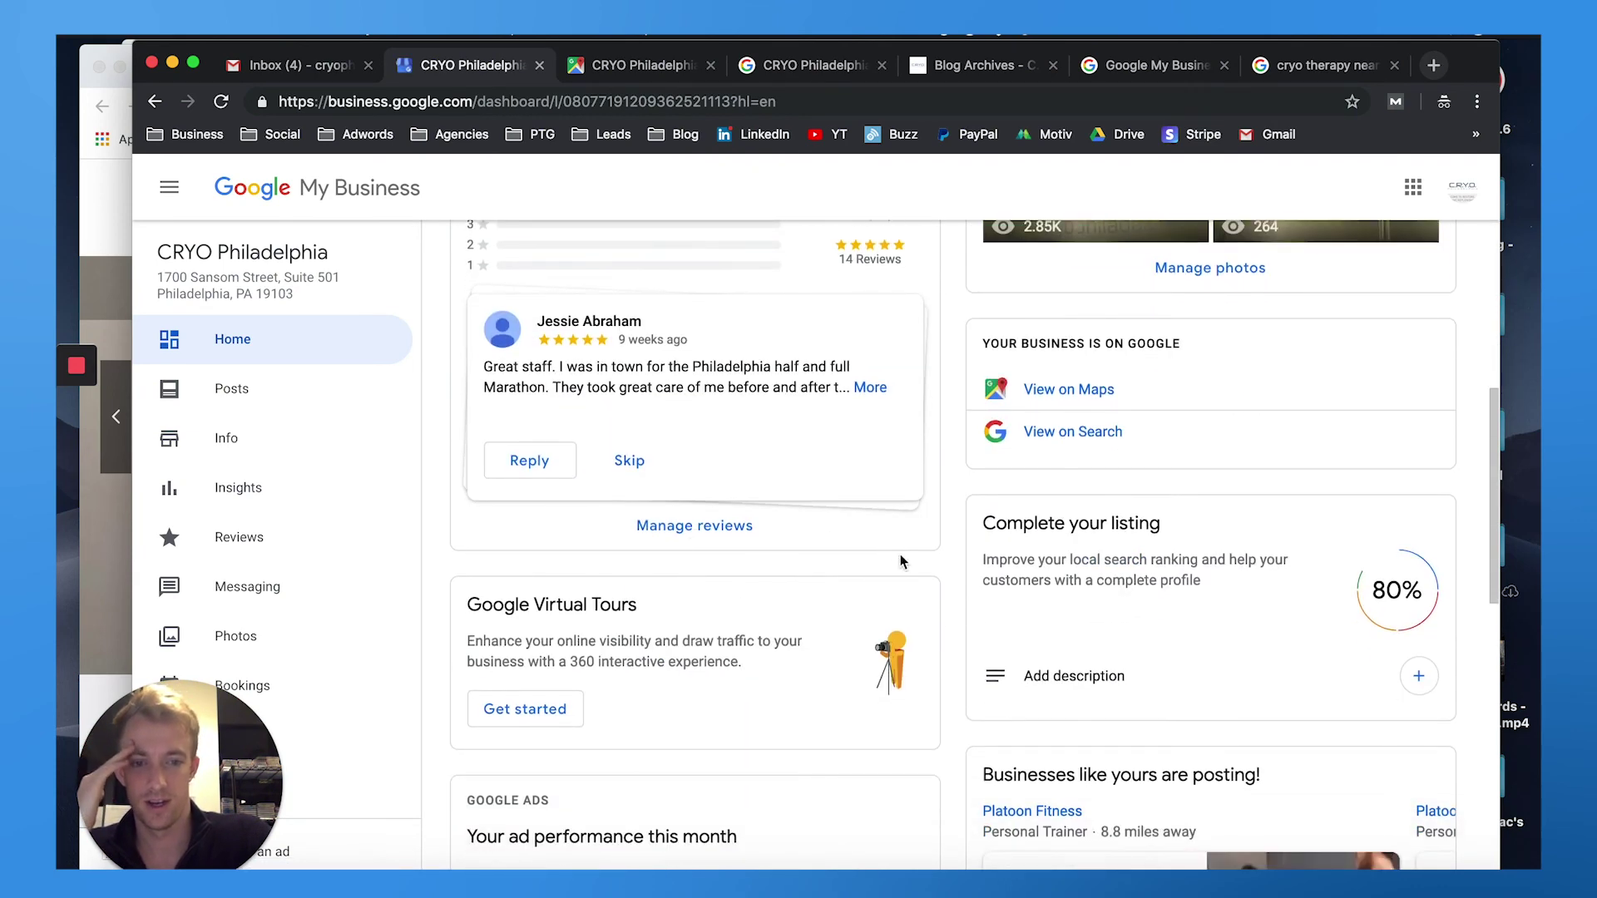
pyautogui.scroll(-2, 900, 561)
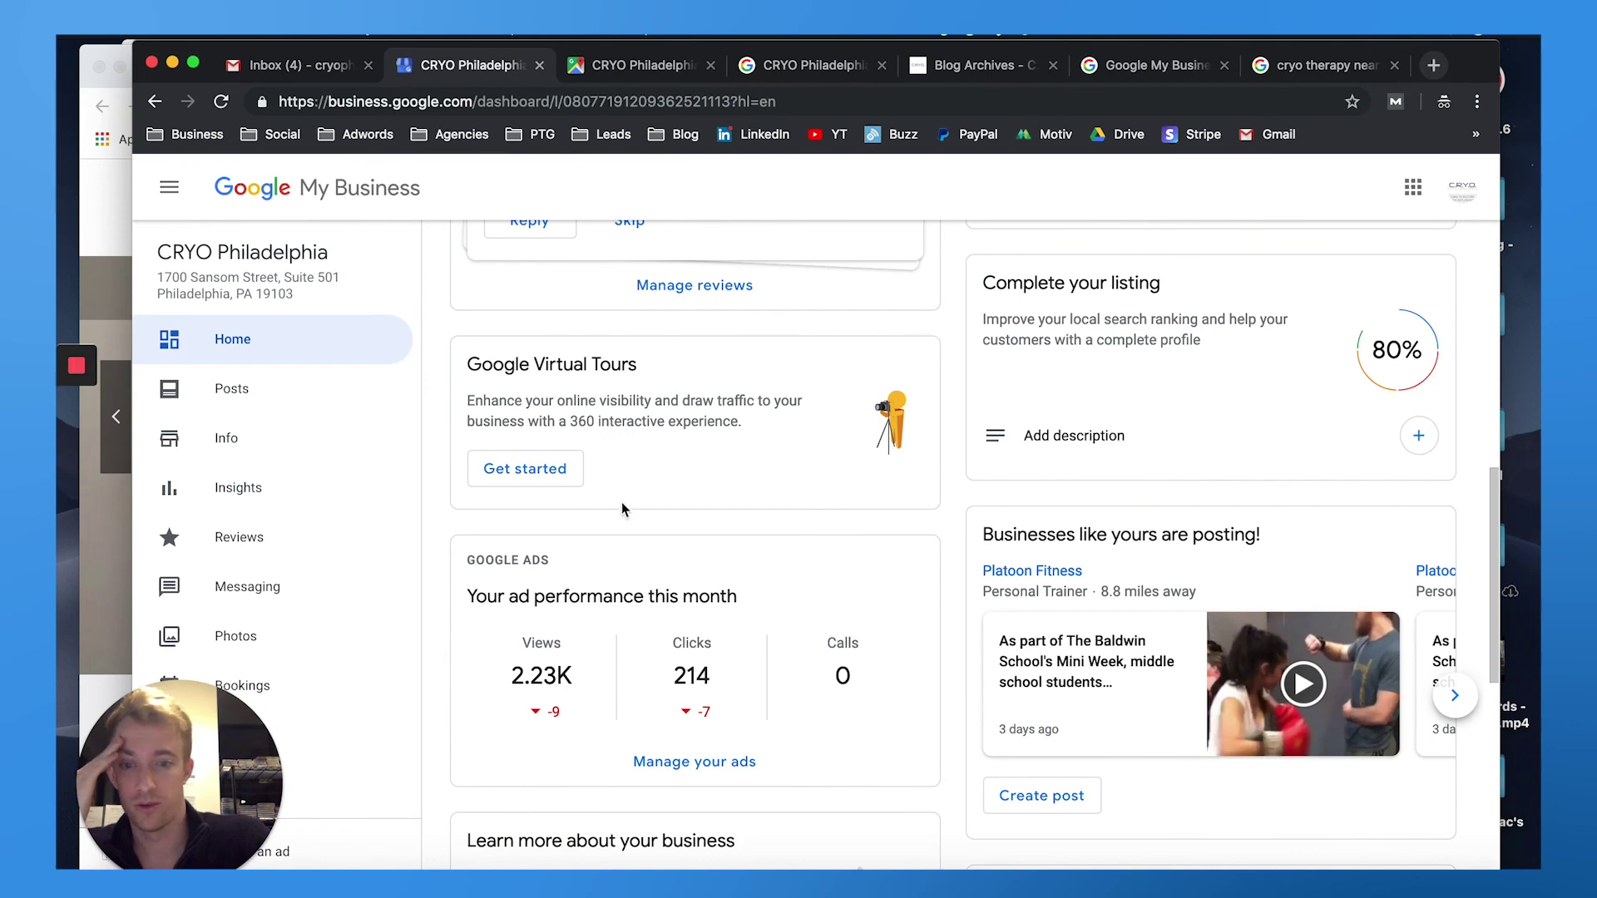
pyautogui.scroll(-3, 556, 506)
pyautogui.scroll(-2, 564, 311)
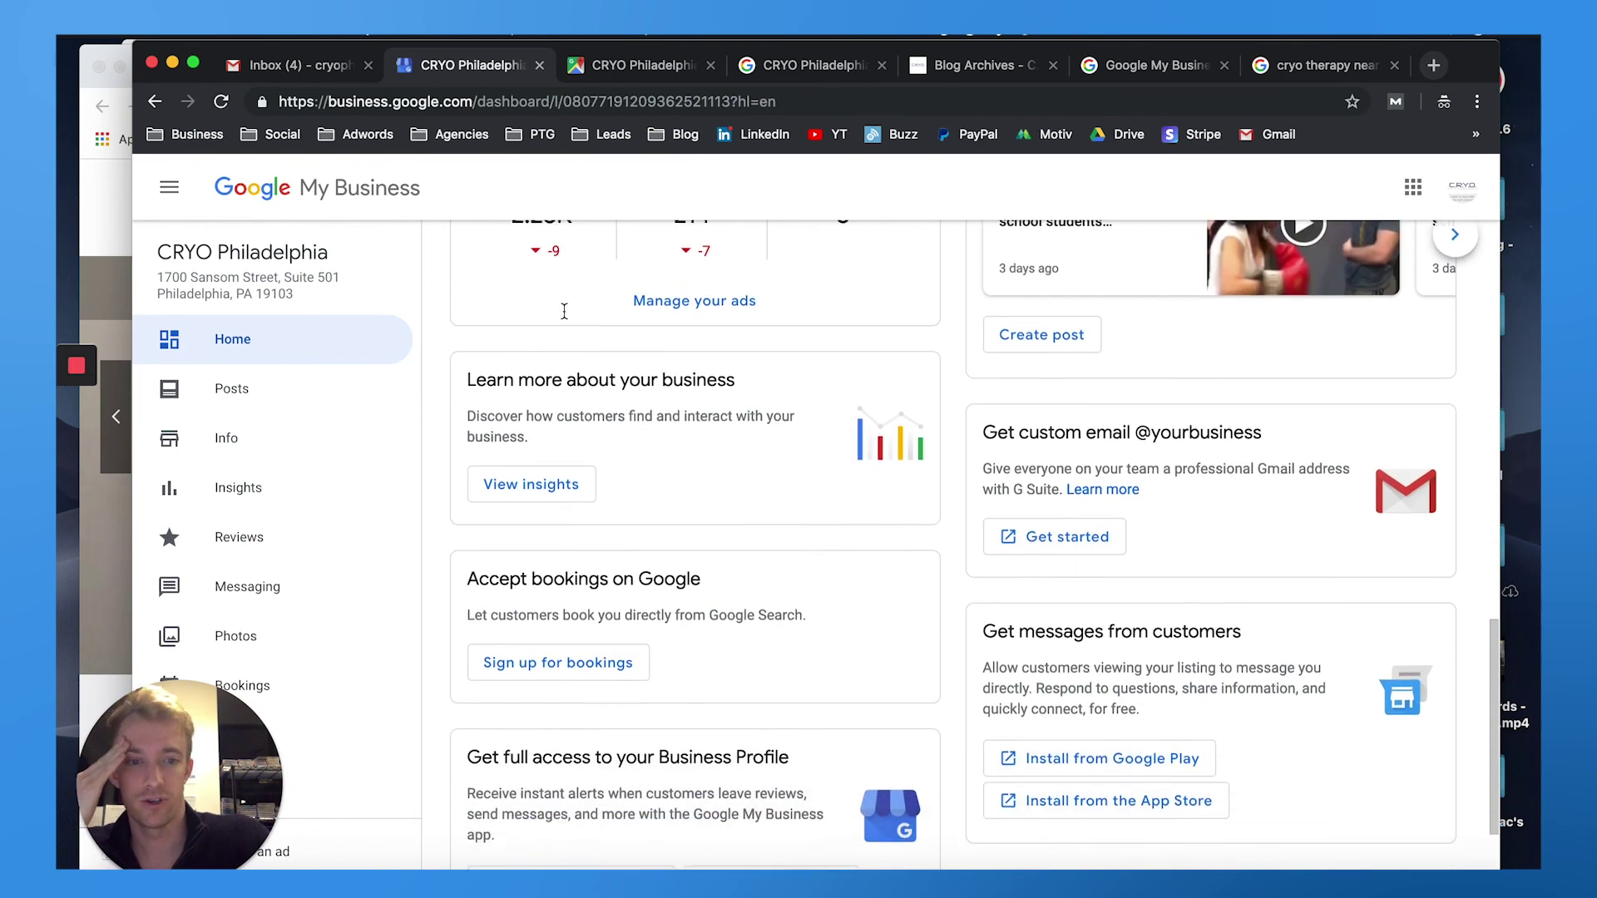
pyautogui.scroll(-2, 564, 311)
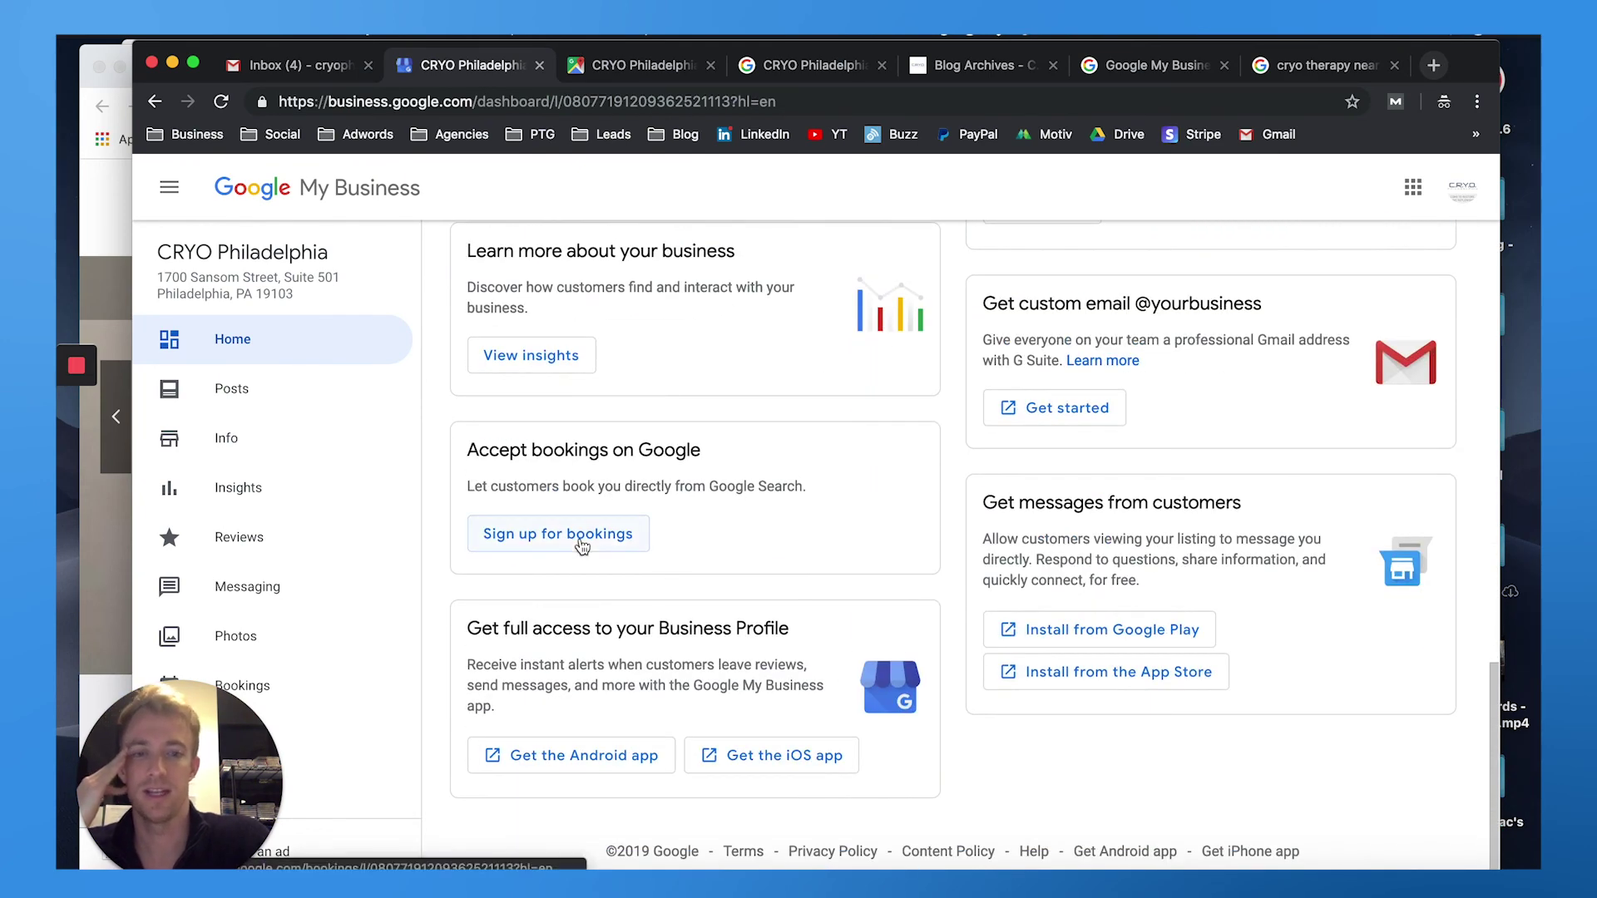
pyautogui.scroll(1, 1022, 522)
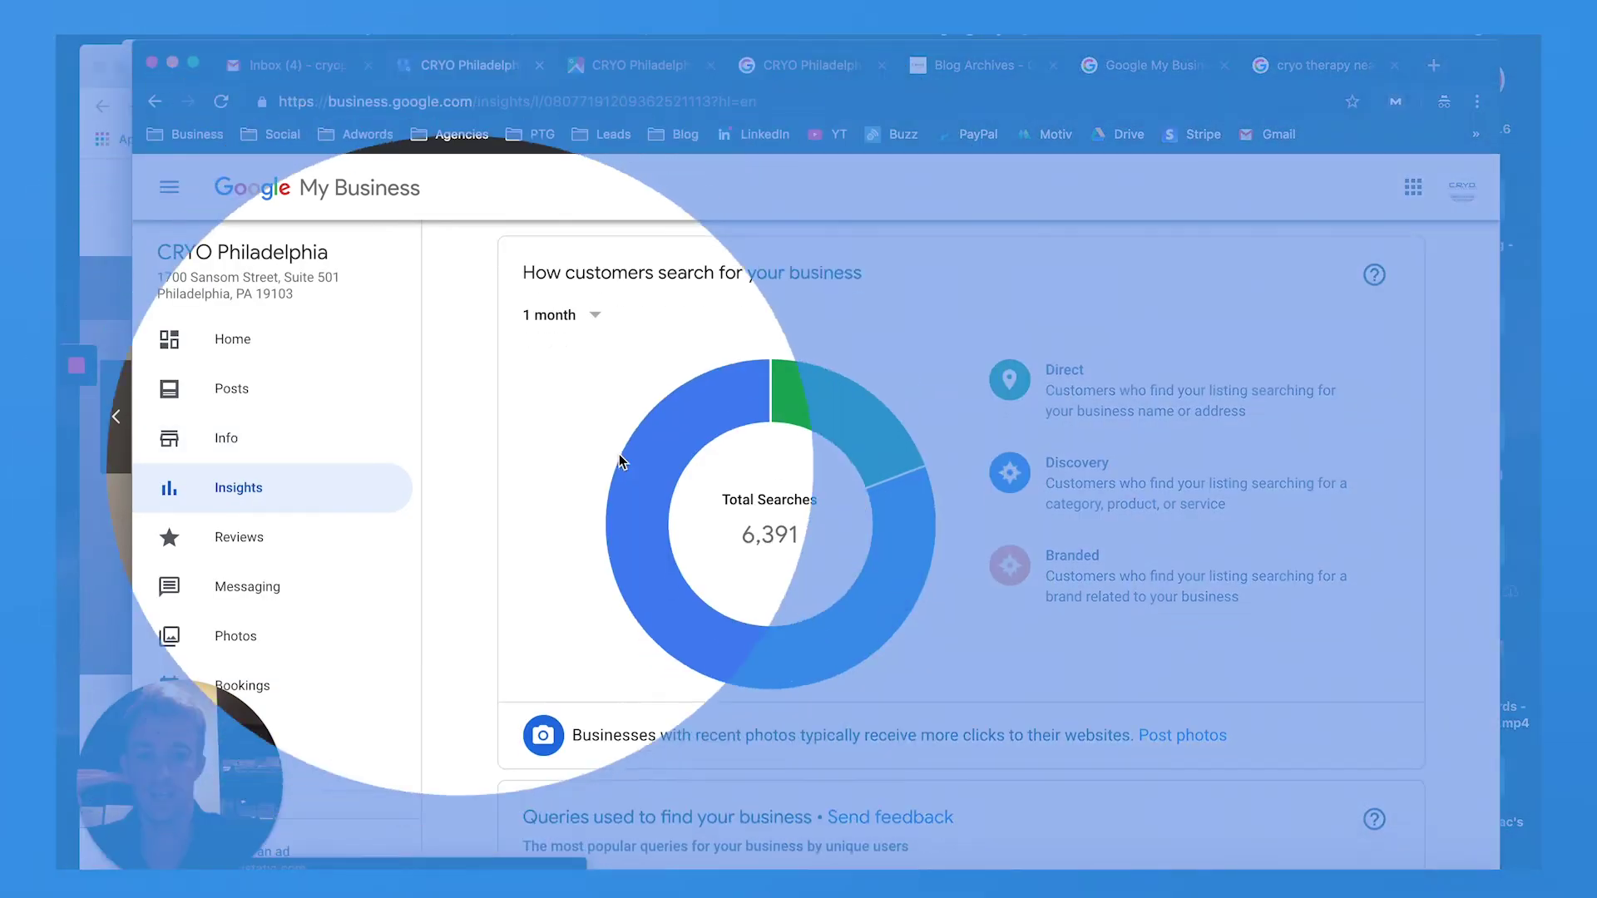
pyautogui.scroll(-3, 619, 454)
pyautogui.scroll(-2, 620, 461)
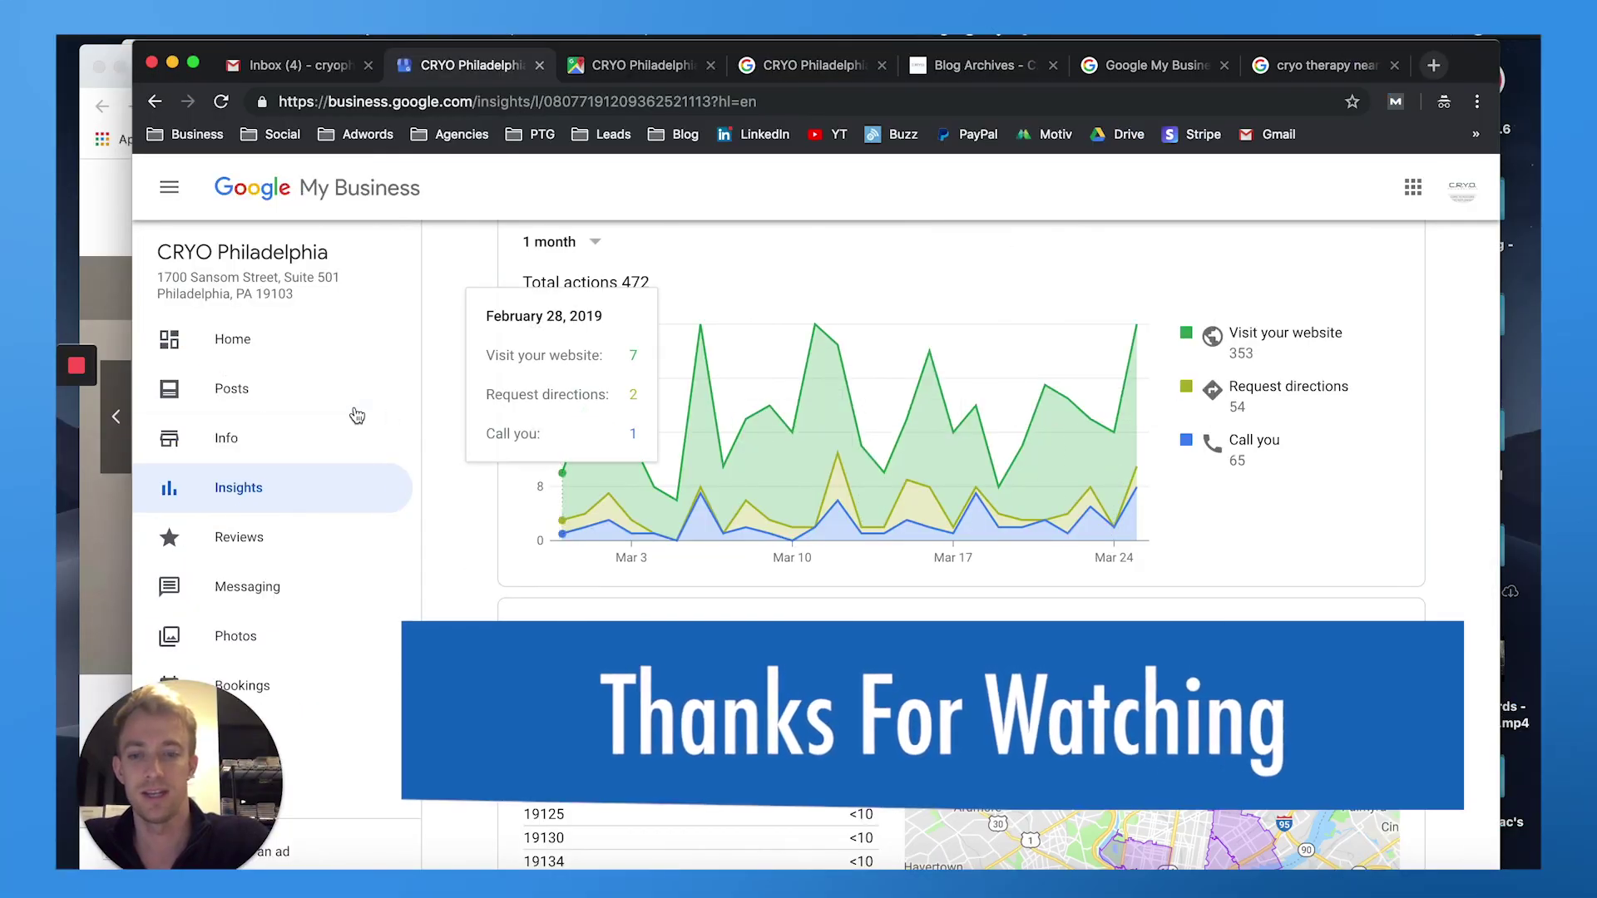
# Step: Move from Insights through Reviews to the customer Messaging page
pyautogui.click(262, 550)
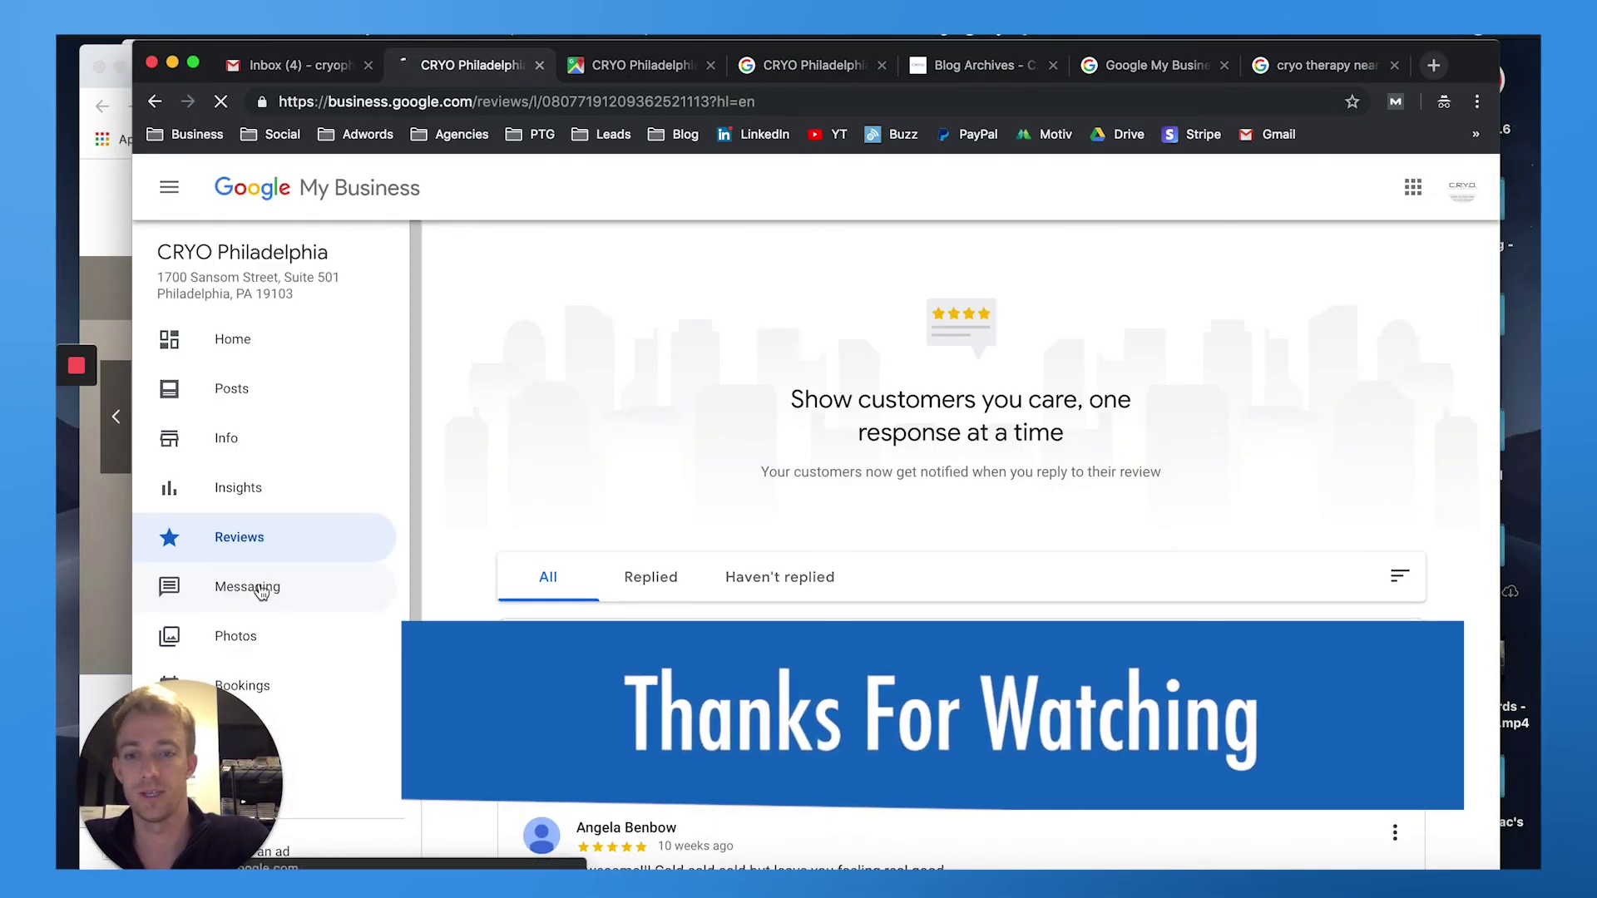
pyautogui.click(260, 587)
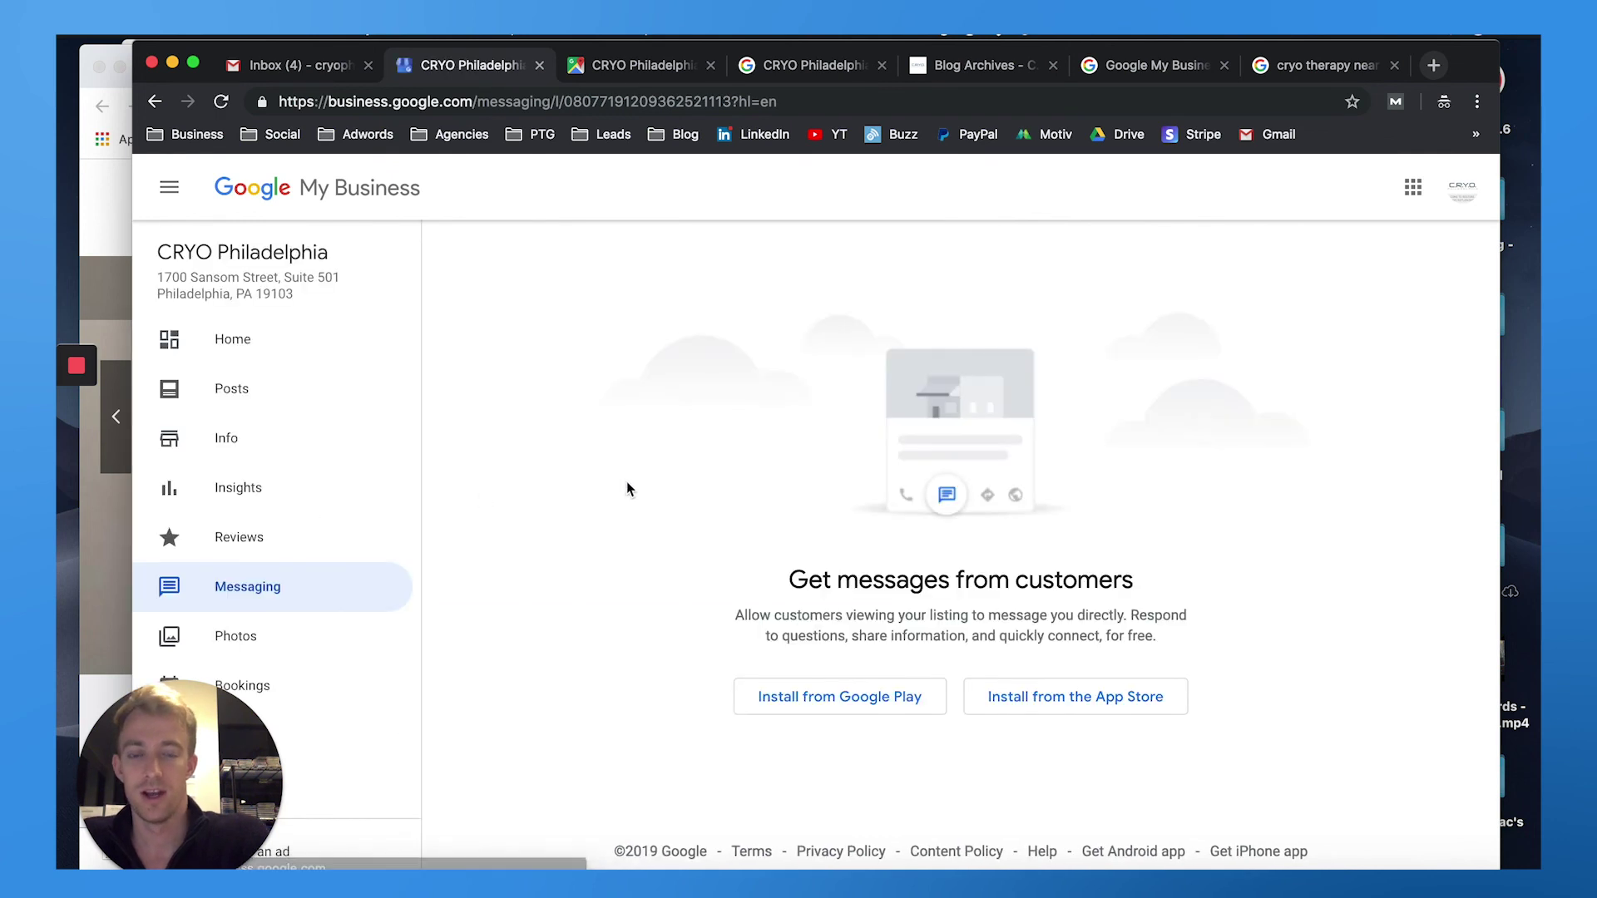